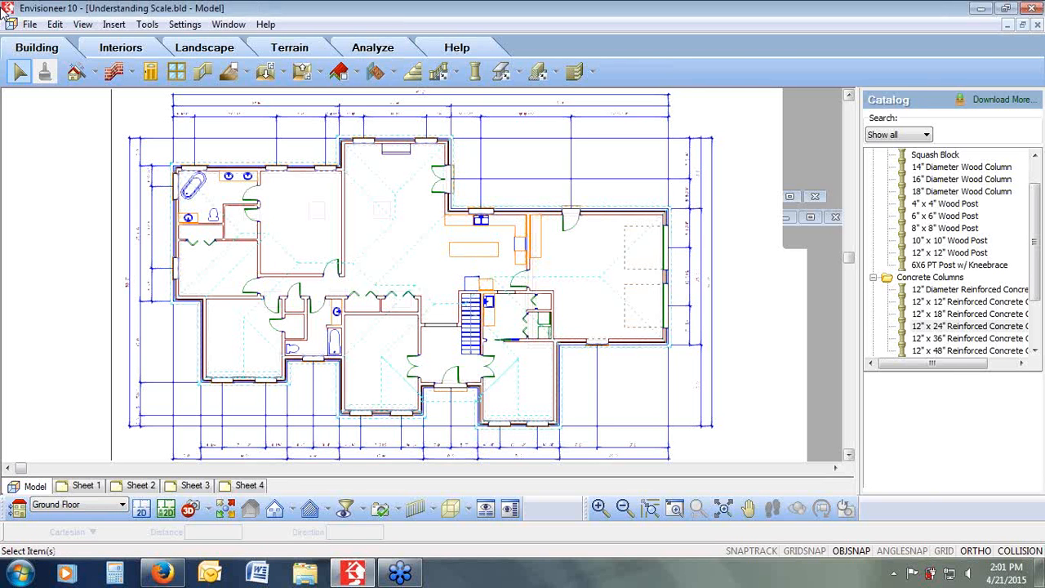
Step: Check the scale of the Model view in its View Properties and close the dialog
{"action": "left_click", "coordinate": [82, 25]}
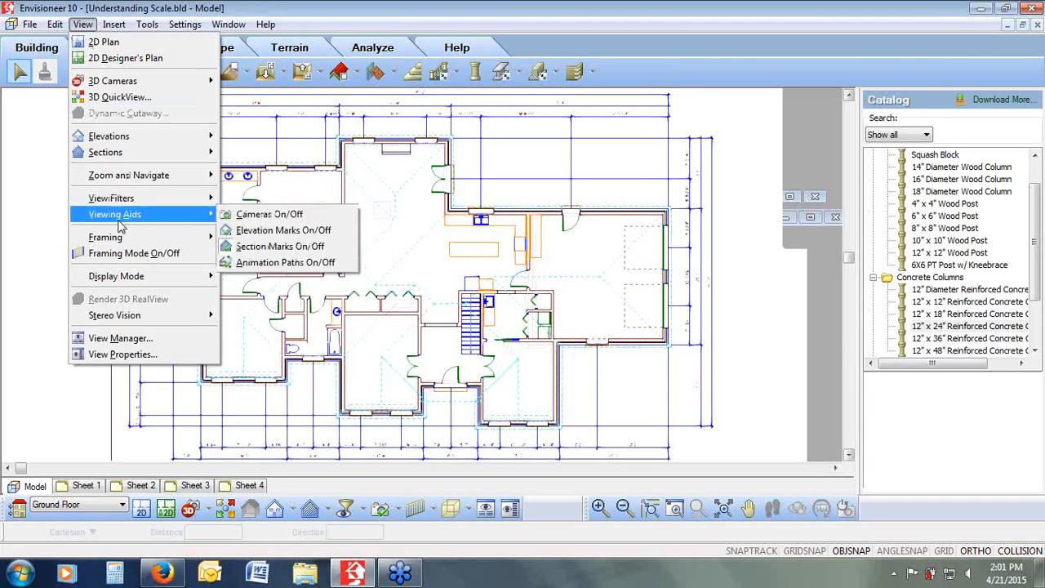
{"action": "left_click", "coordinate": [122, 354]}
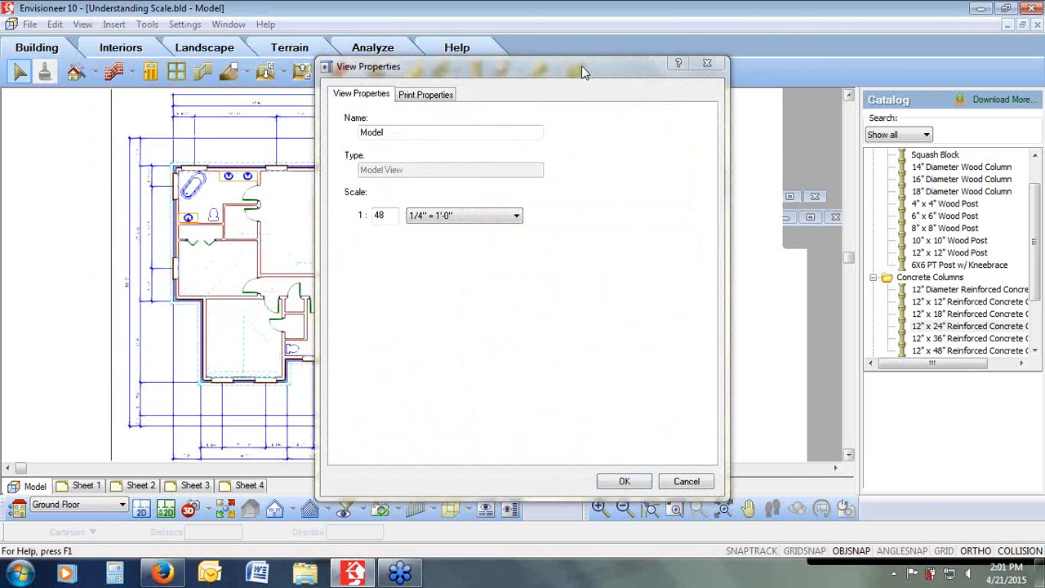
{"action": "left_click_drag", "start_coordinate": [574, 69], "coordinate": [476, 58]}
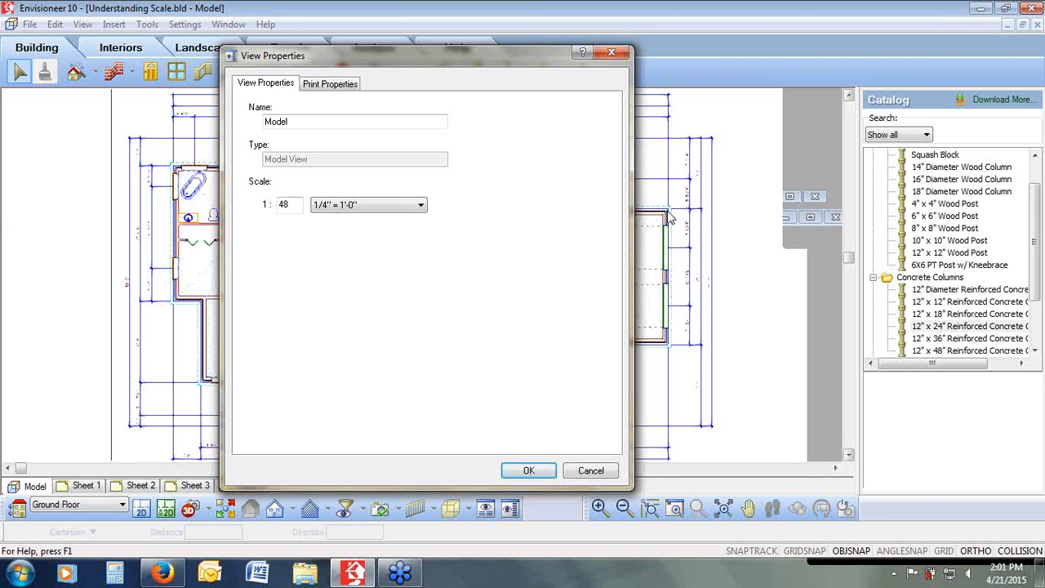
{"action": "left_click", "coordinate": [528, 470]}
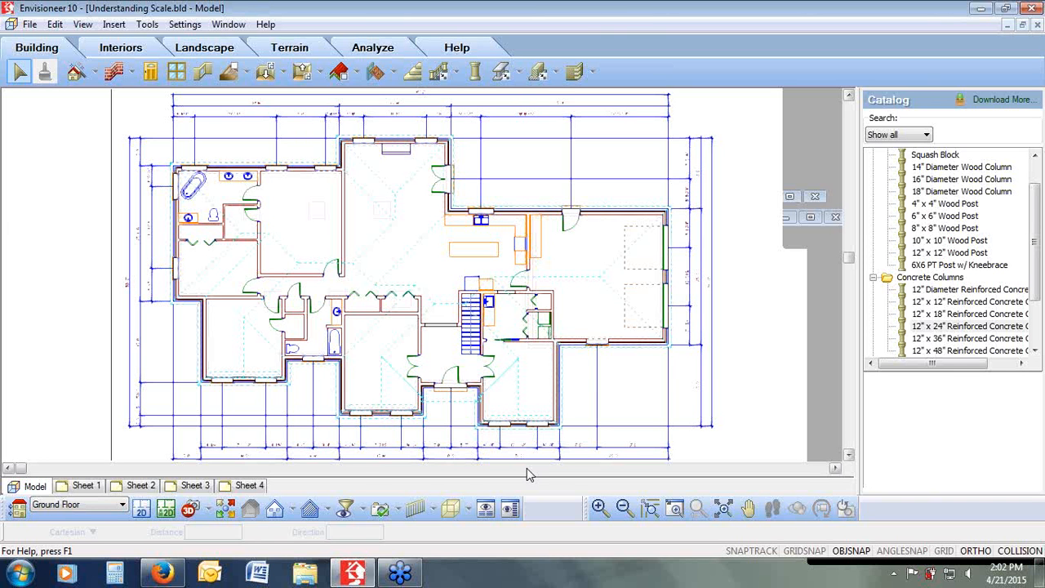
Step: Switch to Sheet 1 and check its name and scale in View Properties without changing them
{"action": "left_click", "coordinate": [82, 25]}
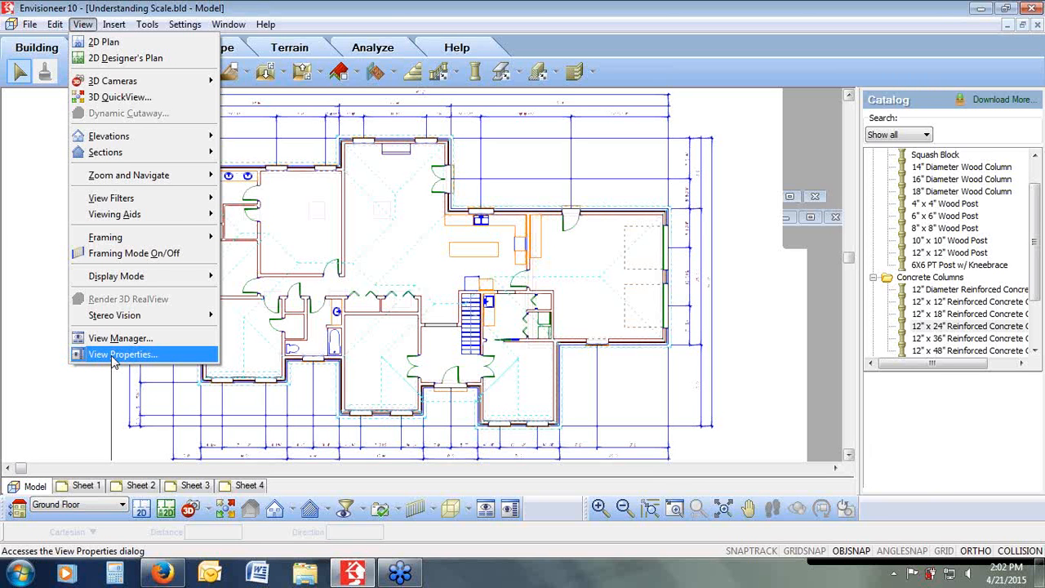
{"action": "left_click", "coordinate": [84, 488]}
{"action": "left_click", "coordinate": [84, 487]}
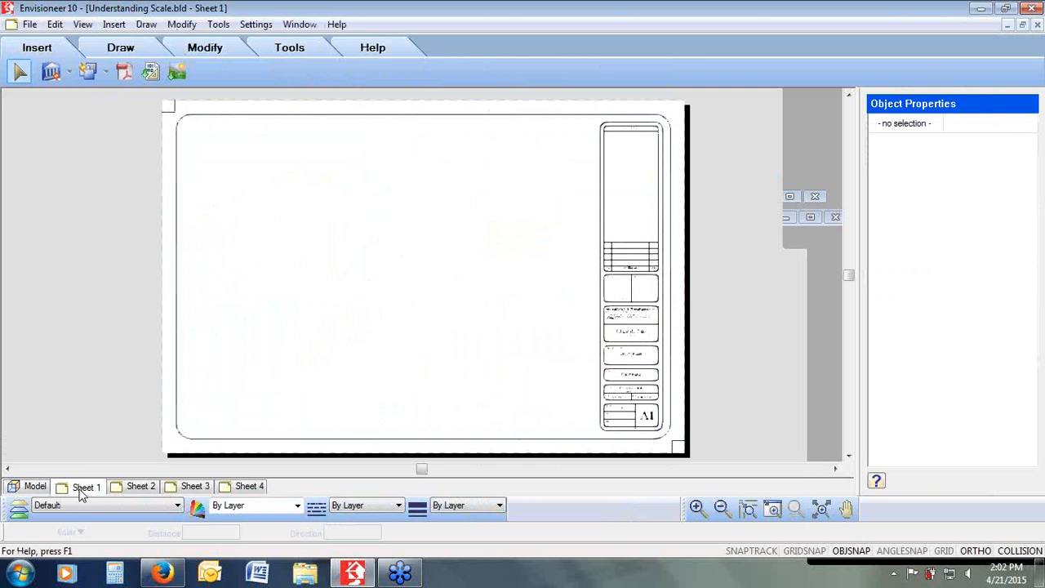
{"action": "left_click", "coordinate": [82, 25]}
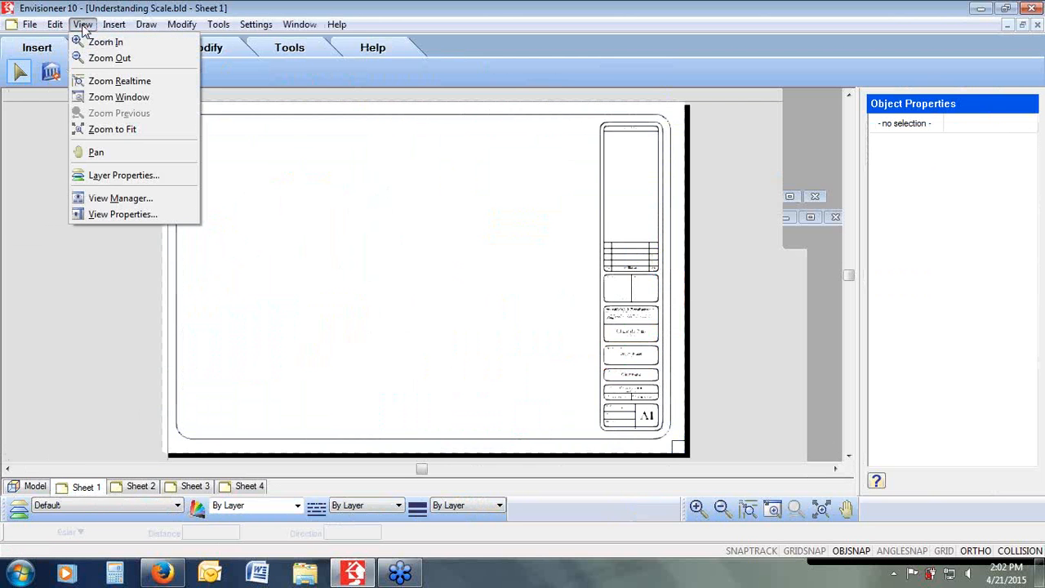
{"action": "left_click", "coordinate": [106, 216]}
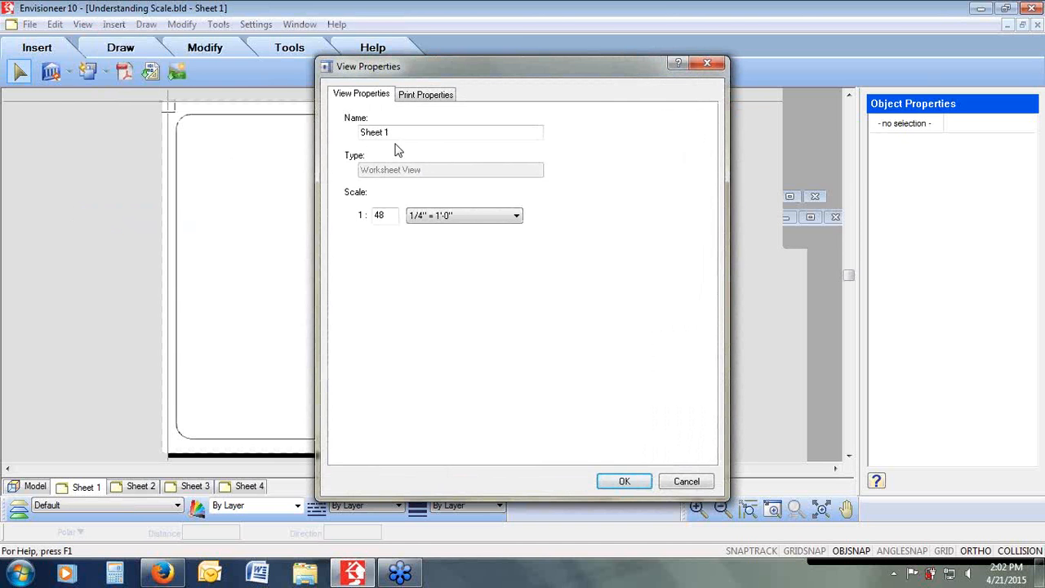
{"action": "left_click_drag", "start_coordinate": [399, 132], "coordinate": [347, 132]}
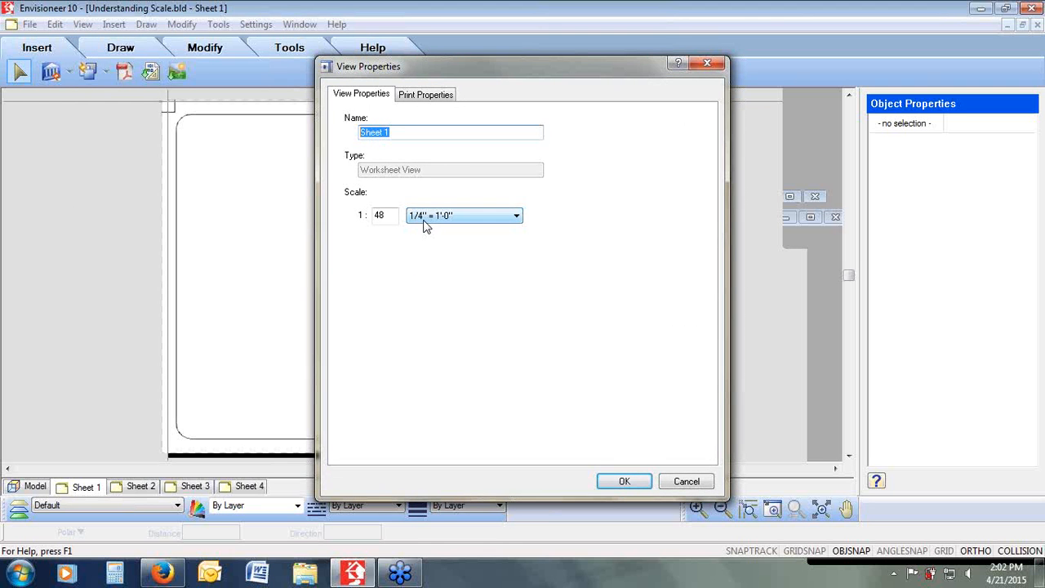
{"action": "left_click", "coordinate": [686, 481]}
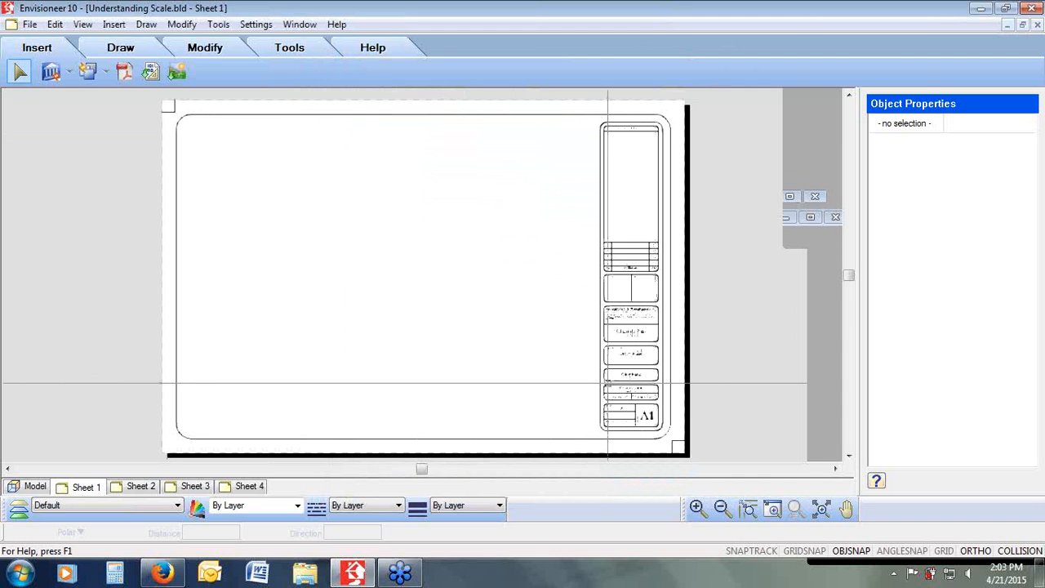
Step: Define a SmartView of the Ground Floor plan at 1/8" = 1'-0" scale
{"action": "left_click", "coordinate": [70, 73]}
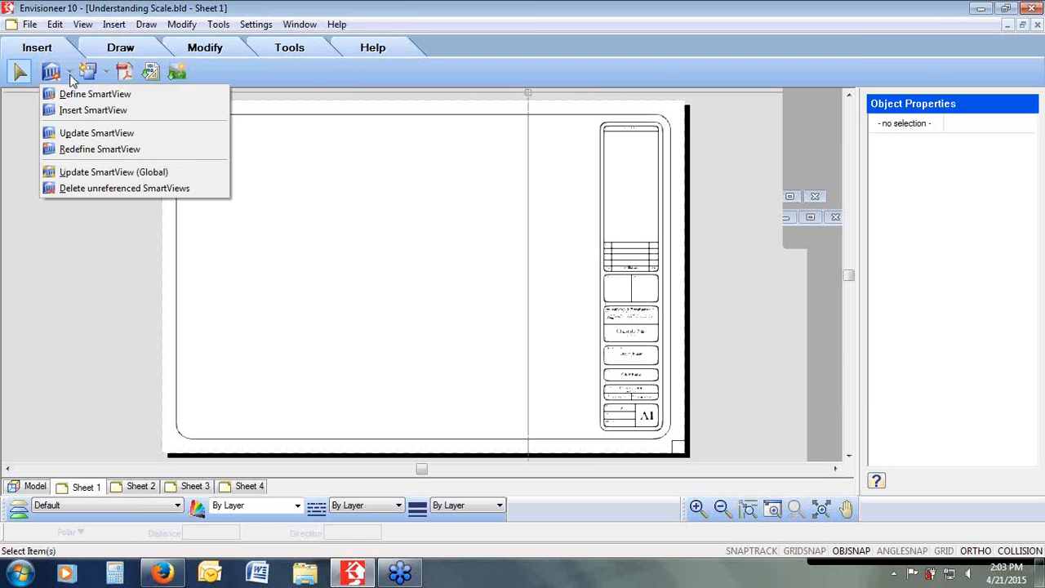
{"action": "left_click", "coordinate": [70, 94]}
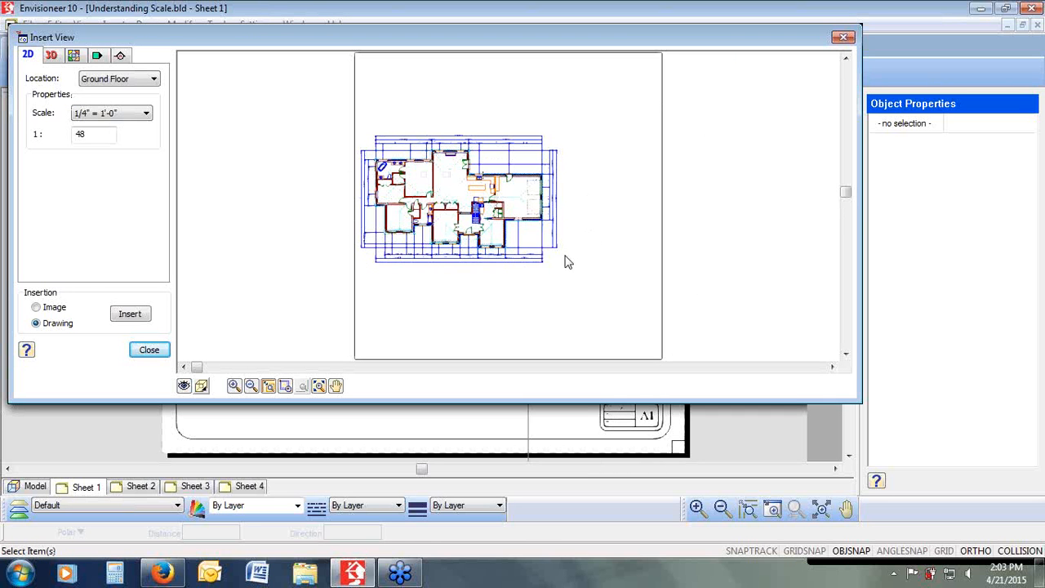
{"action": "left_click", "coordinate": [145, 113]}
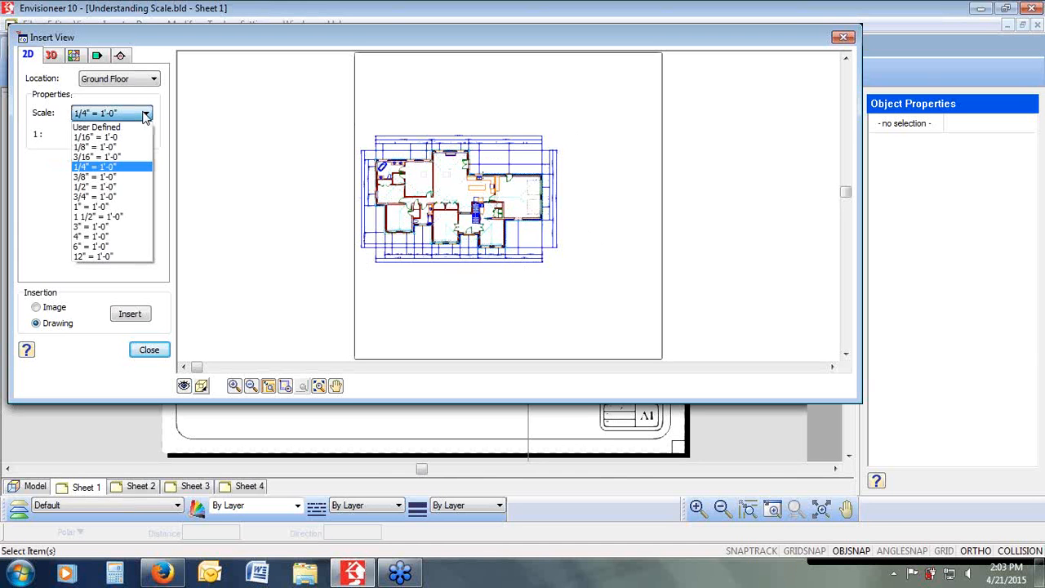
{"action": "left_click", "coordinate": [127, 147]}
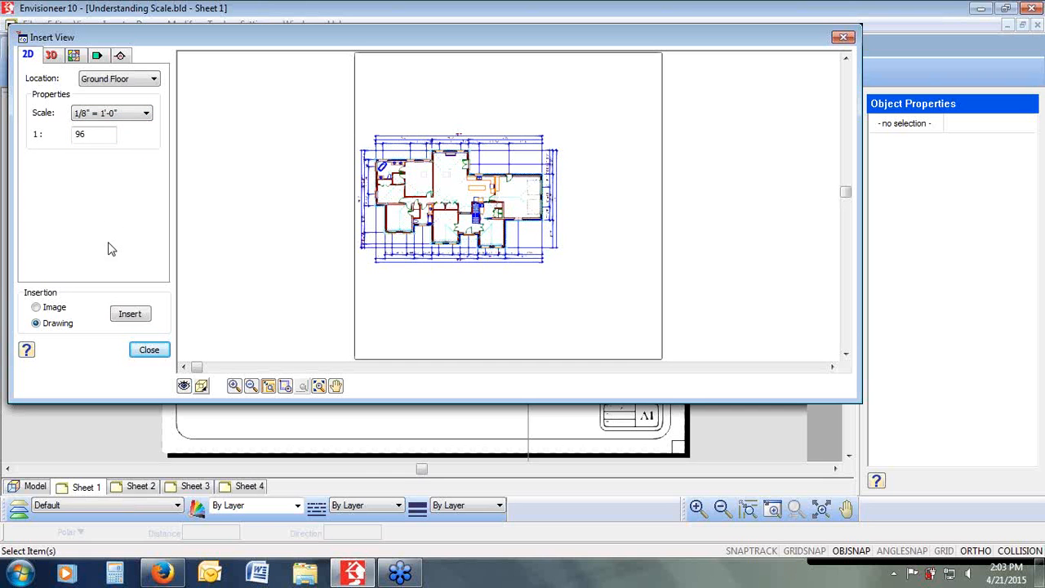
Step: Hide the terrain and roofs in the SmartView and insert it as a drawing in the sheet's upper-left area
{"action": "left_click", "coordinate": [183, 385]}
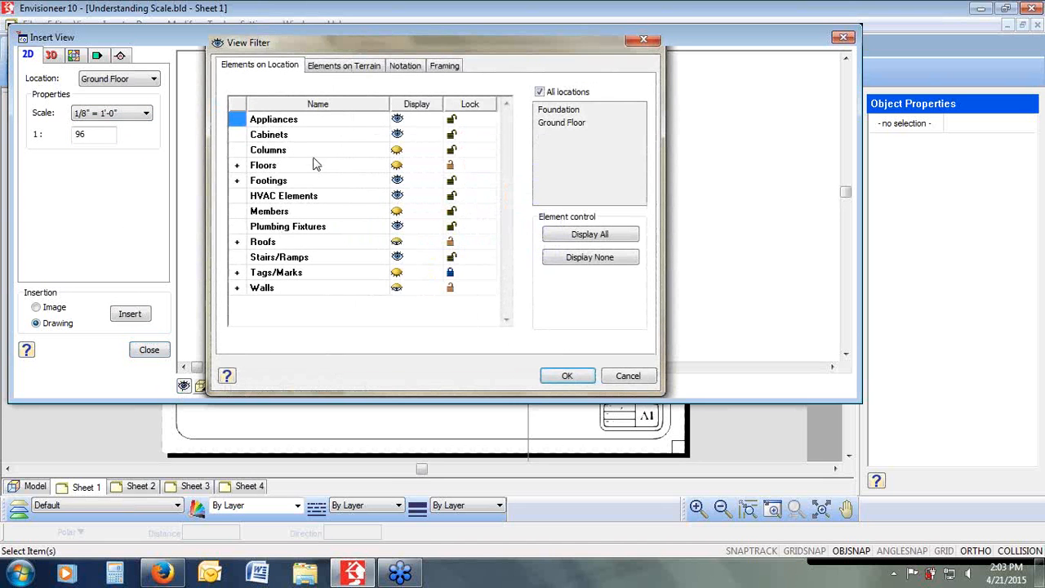
{"action": "left_click", "coordinate": [333, 67]}
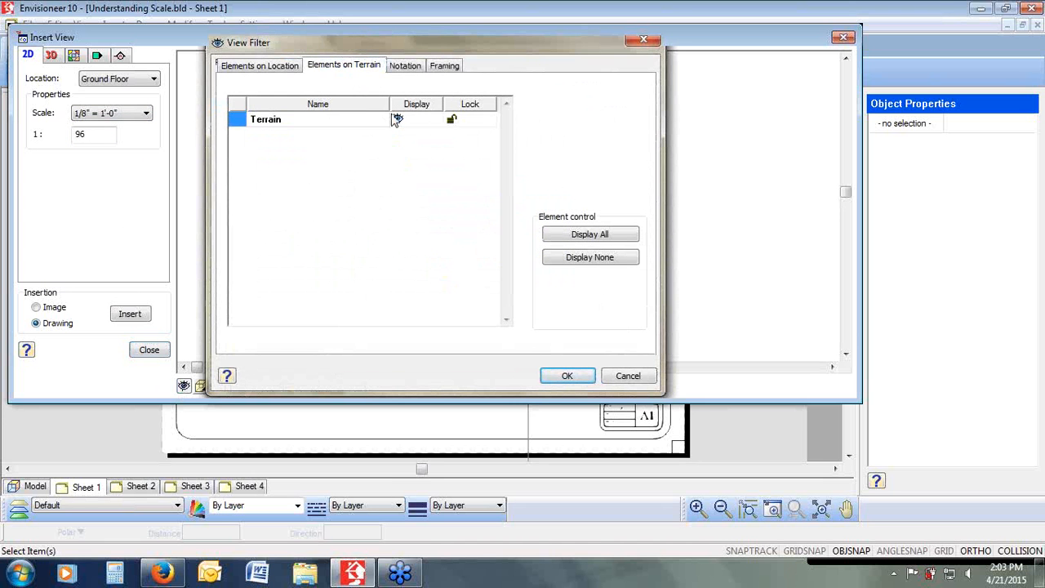
{"action": "left_click", "coordinate": [397, 119]}
{"action": "left_click", "coordinate": [255, 74]}
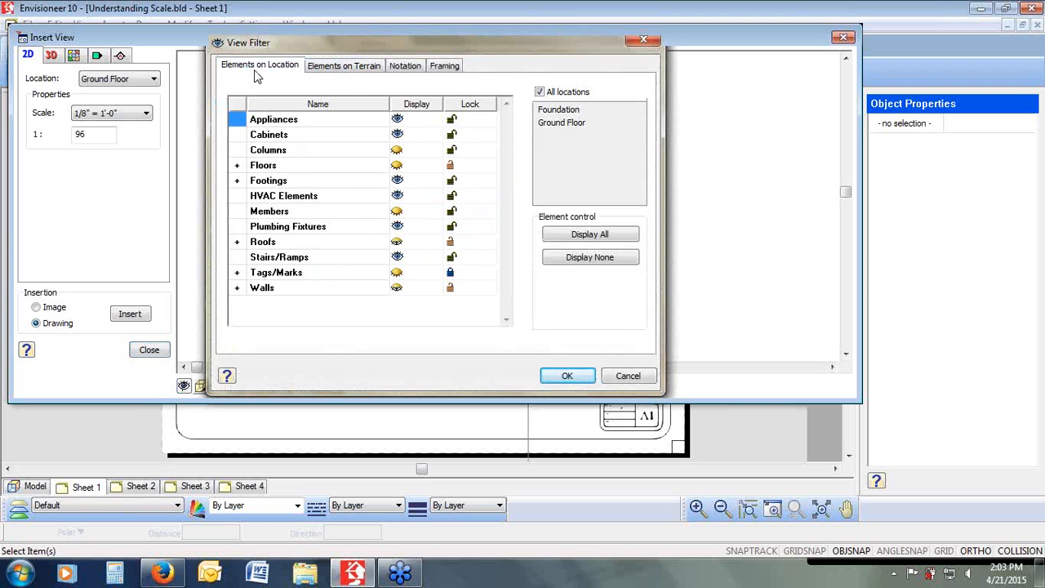
{"action": "left_click", "coordinate": [398, 242]}
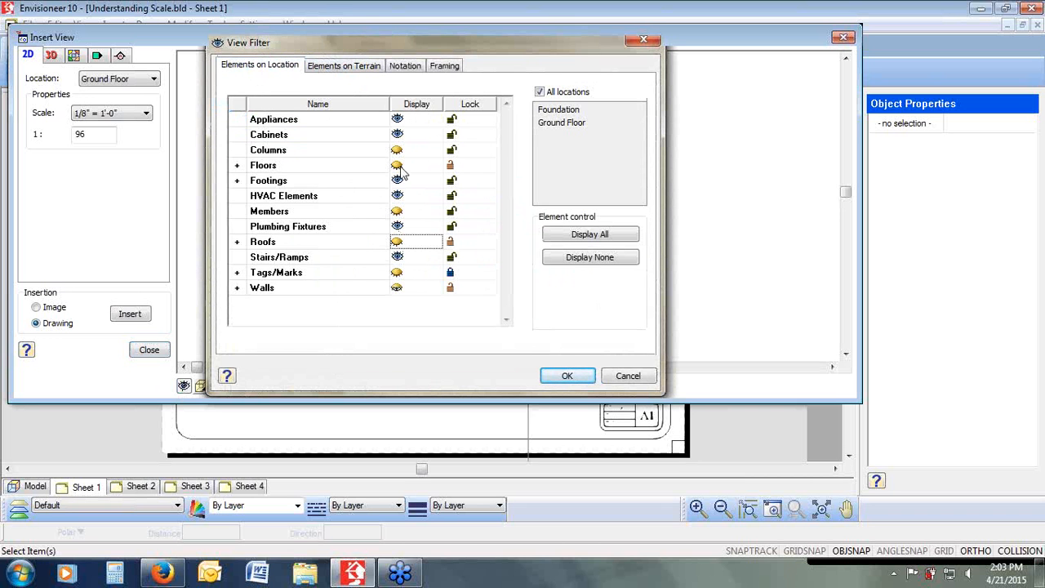
{"action": "left_click", "coordinate": [554, 376]}
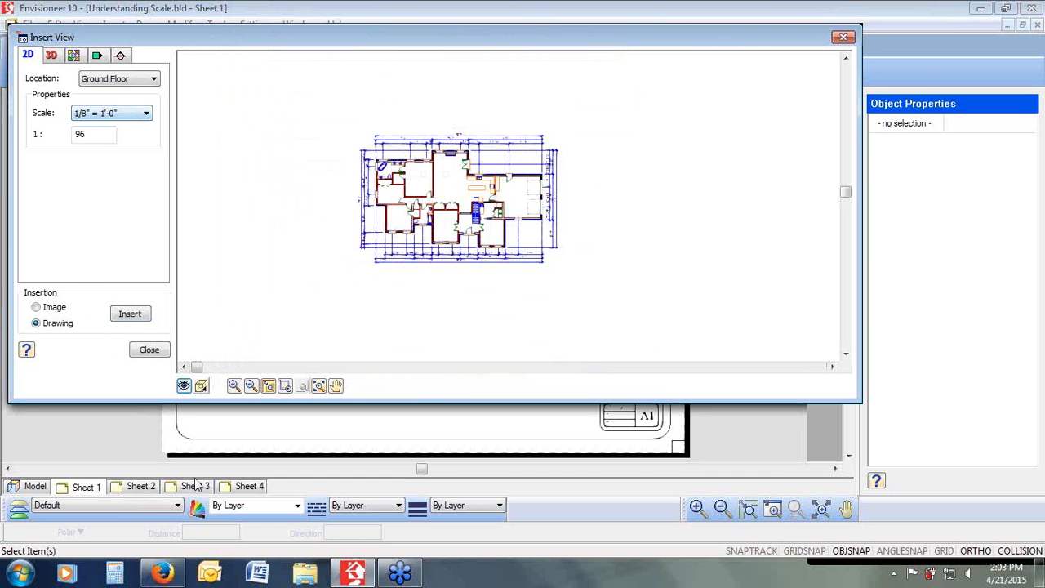
{"action": "left_click", "coordinate": [130, 313]}
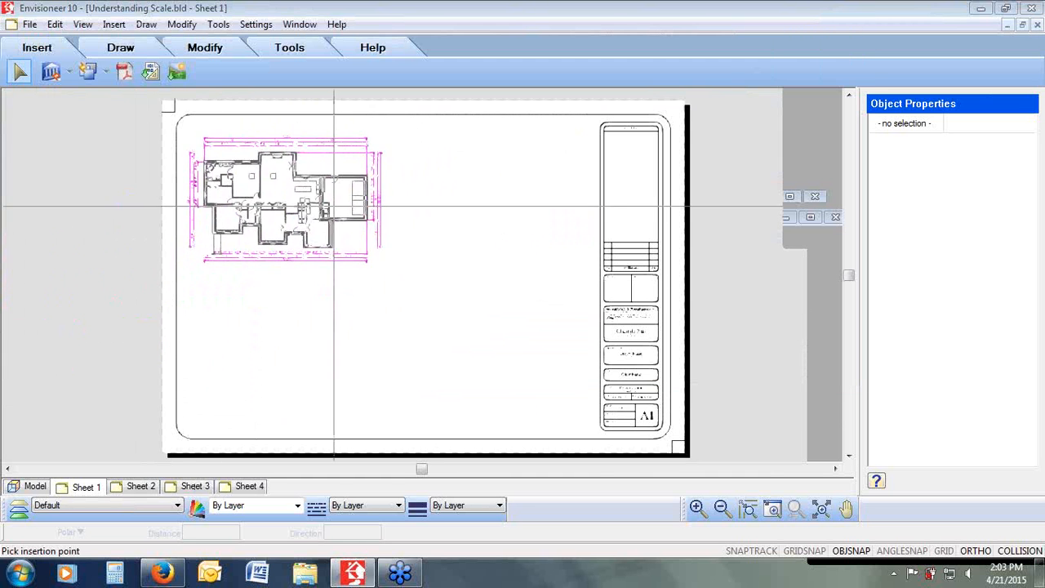
{"action": "left_click", "coordinate": [328, 194]}
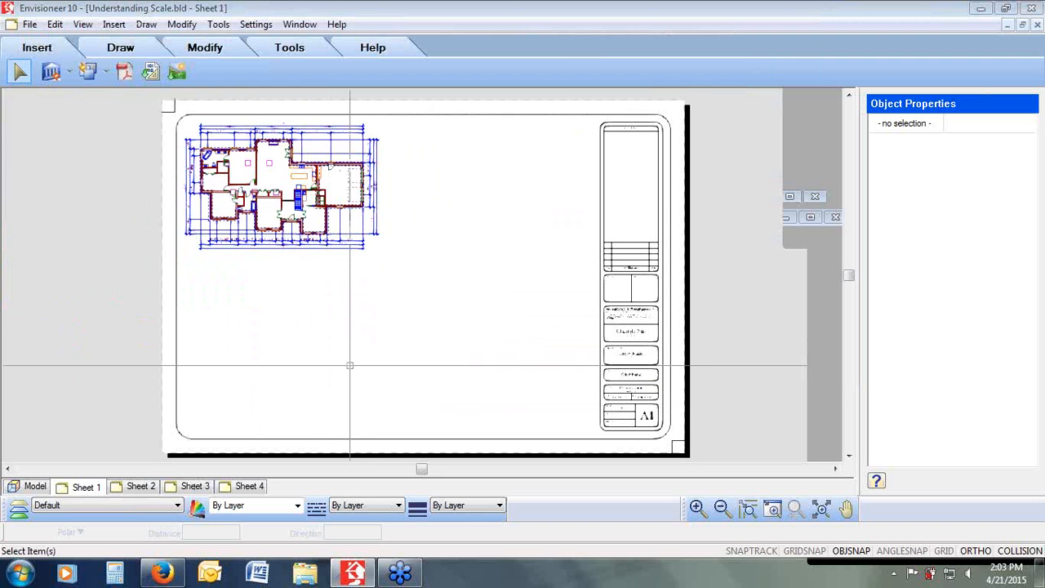
Step: Define another Ground Floor SmartView at 1/4" = 1'-0" scale, framed on the garage end of the plan
{"action": "left_click", "coordinate": [69, 71]}
{"action": "left_click", "coordinate": [70, 93]}
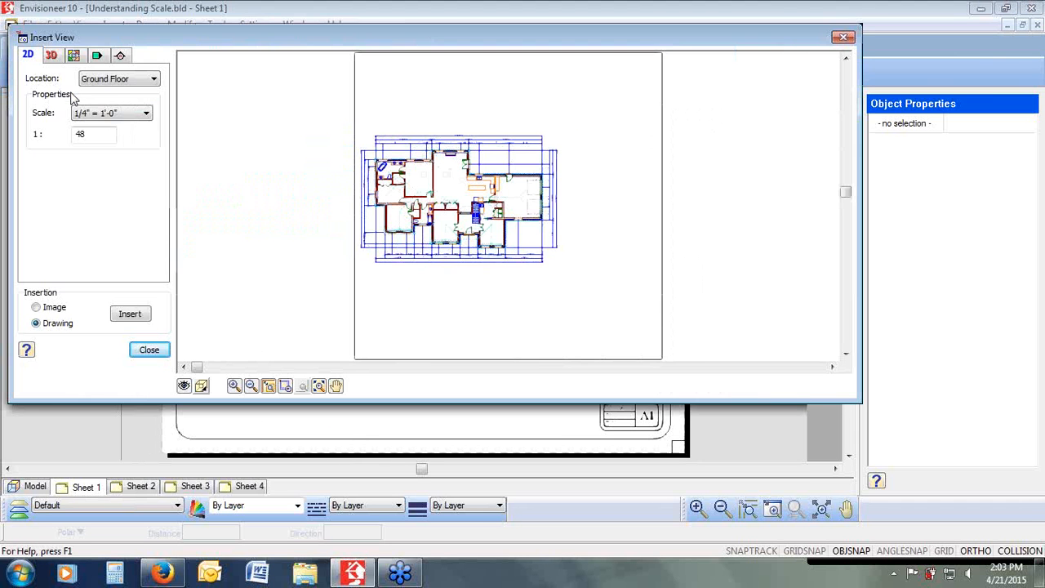
{"action": "left_click", "coordinate": [285, 386]}
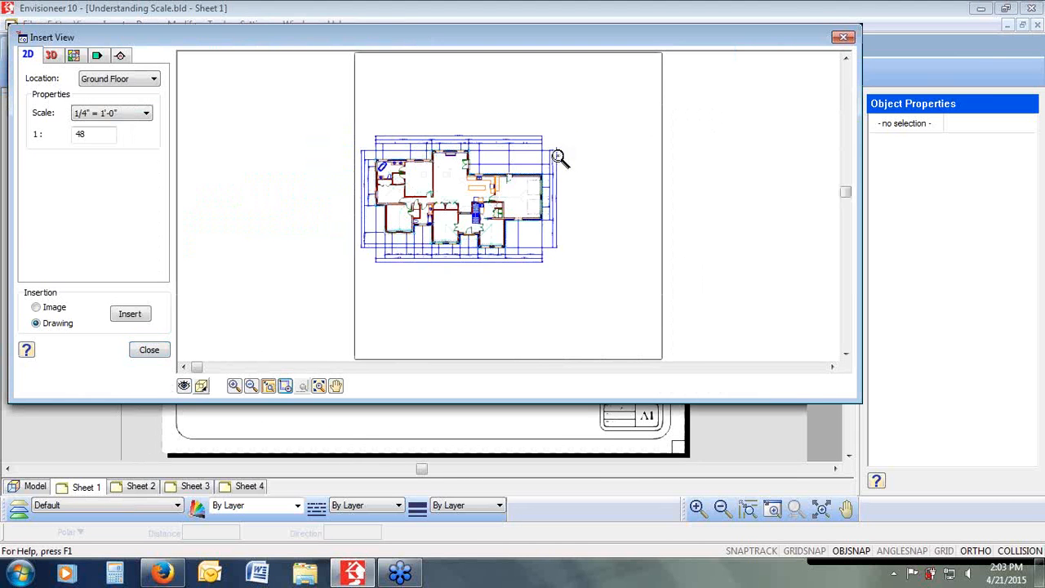
{"action": "left_click_drag", "start_coordinate": [574, 137], "coordinate": [486, 259]}
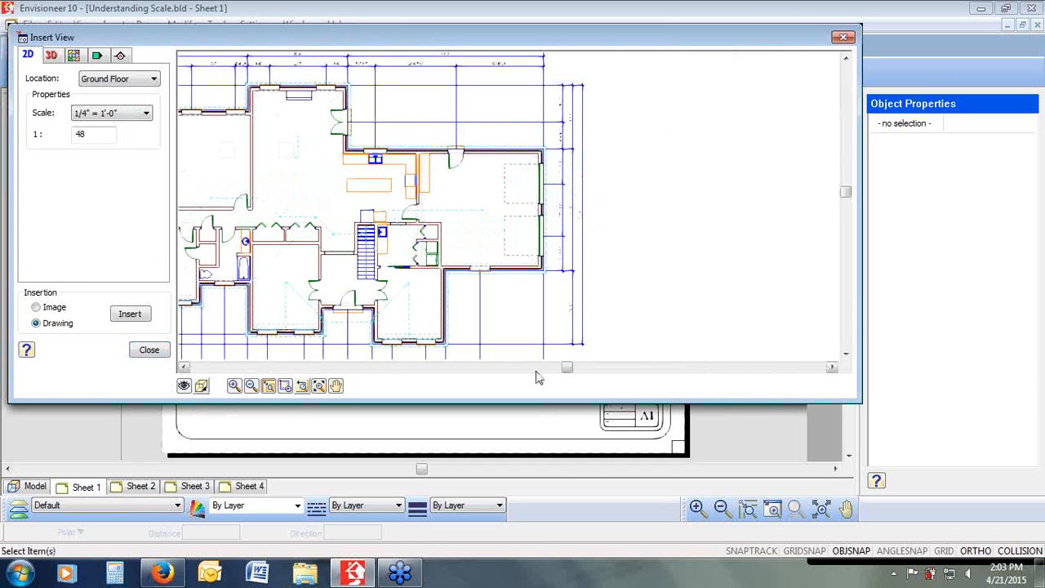
{"action": "left_click_drag", "start_coordinate": [567, 368], "coordinate": [754, 367]}
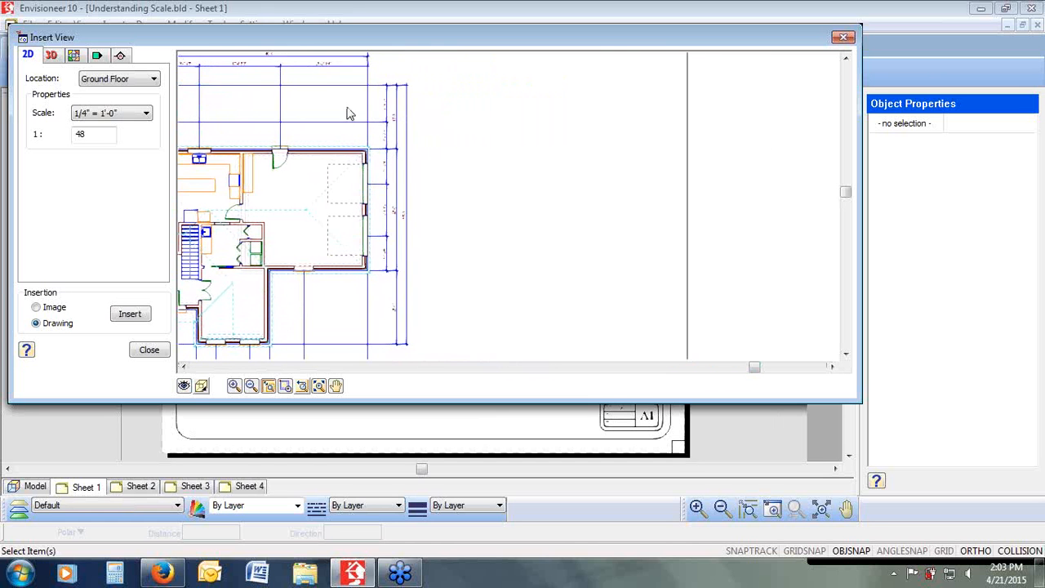
Step: Hide the terrain and roofs in the garage SmartView using its view filter
{"action": "left_click", "coordinate": [183, 386]}
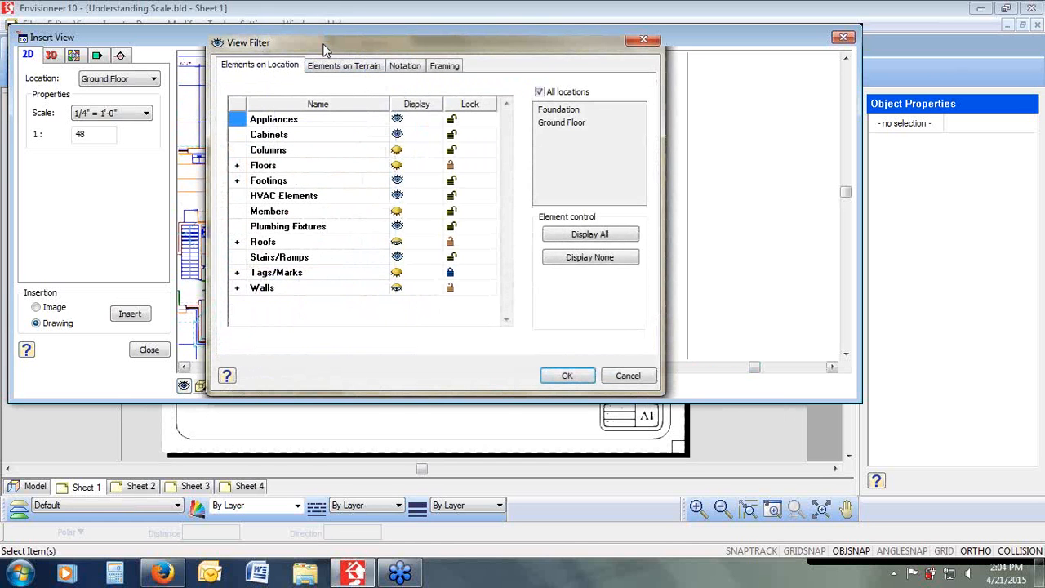
{"action": "left_click", "coordinate": [337, 66]}
{"action": "left_click", "coordinate": [396, 119]}
{"action": "left_click", "coordinate": [266, 66]}
{"action": "left_click", "coordinate": [560, 377]}
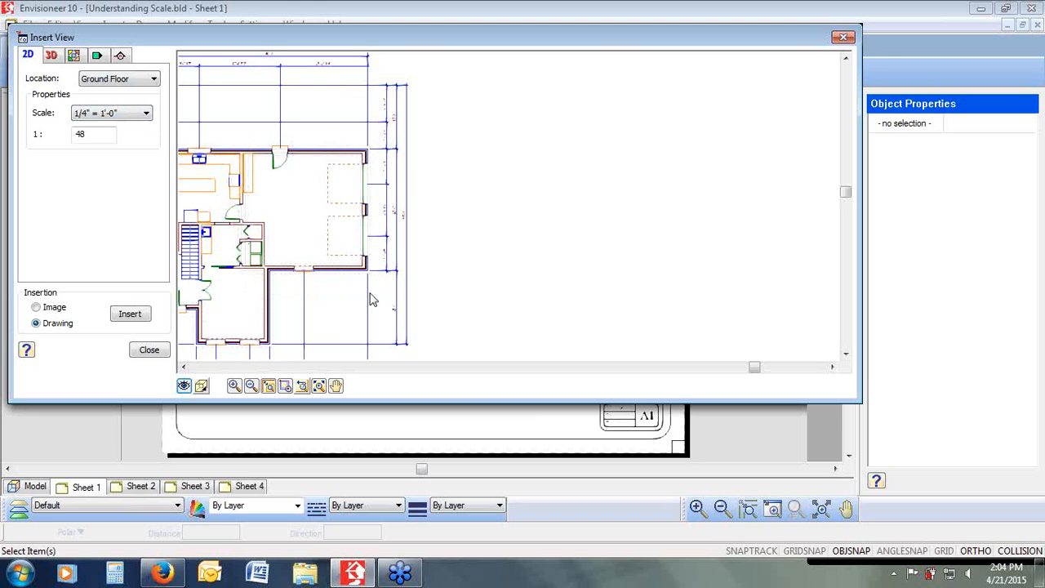
Step: Insert the garage SmartView to the right of the full plan on Sheet 1 and compare both views' dimension text
{"action": "left_click", "coordinate": [120, 316]}
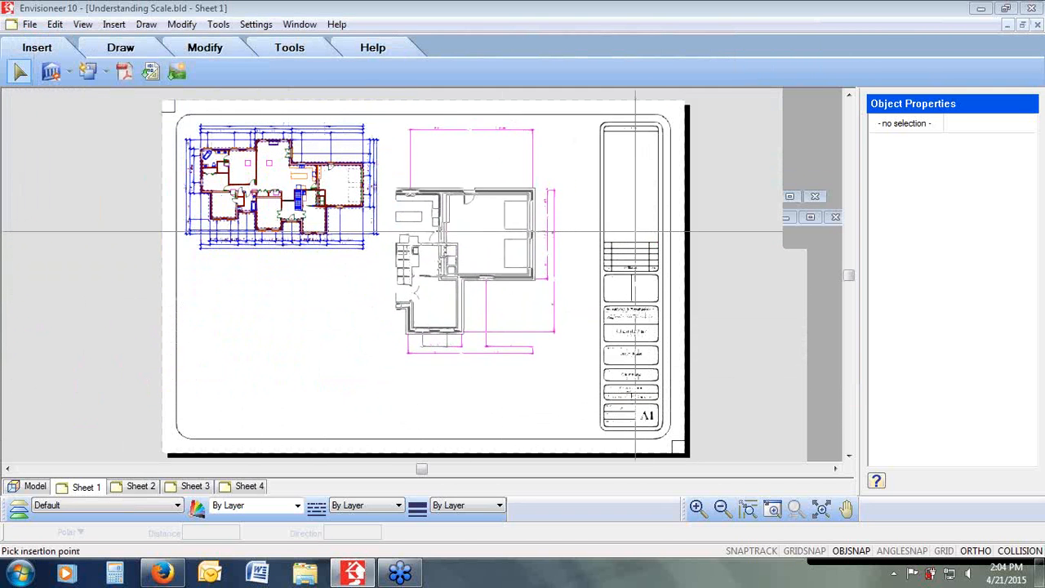
{"action": "left_click", "coordinate": [626, 227]}
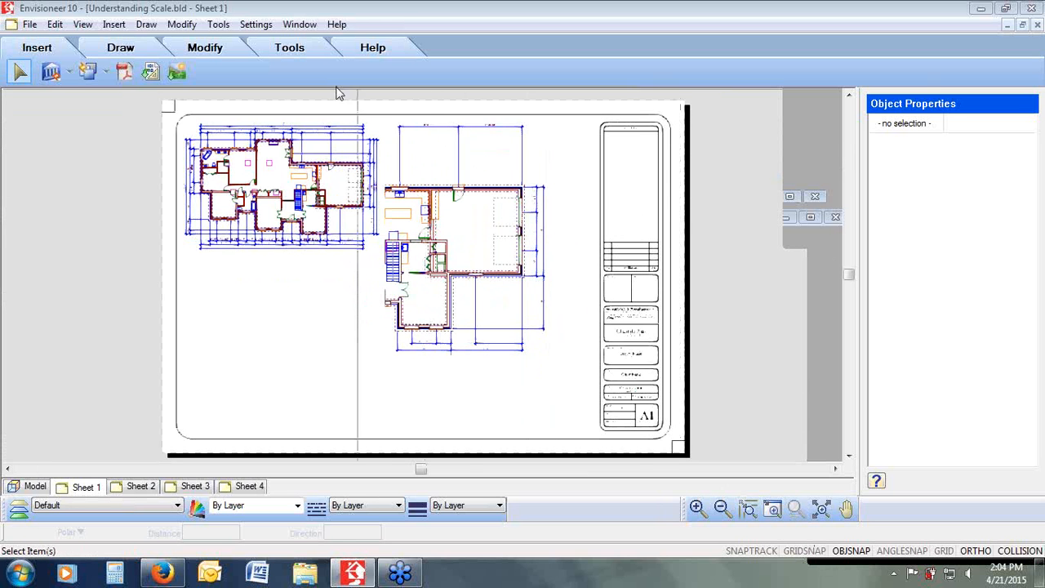
{"action": "left_click_drag", "start_coordinate": [318, 118], "coordinate": [489, 156]}
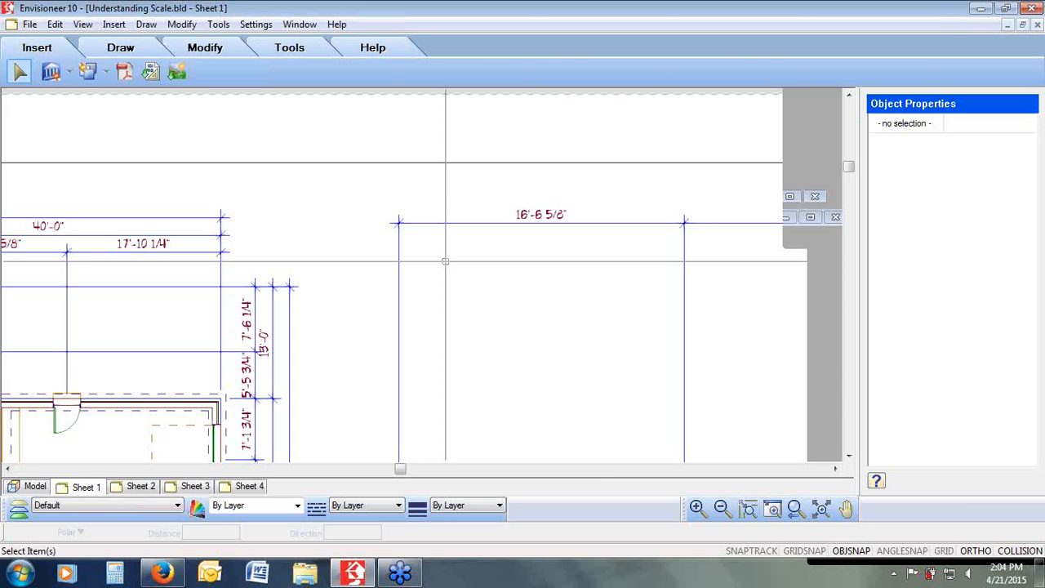
{"action": "left_click", "coordinate": [794, 509]}
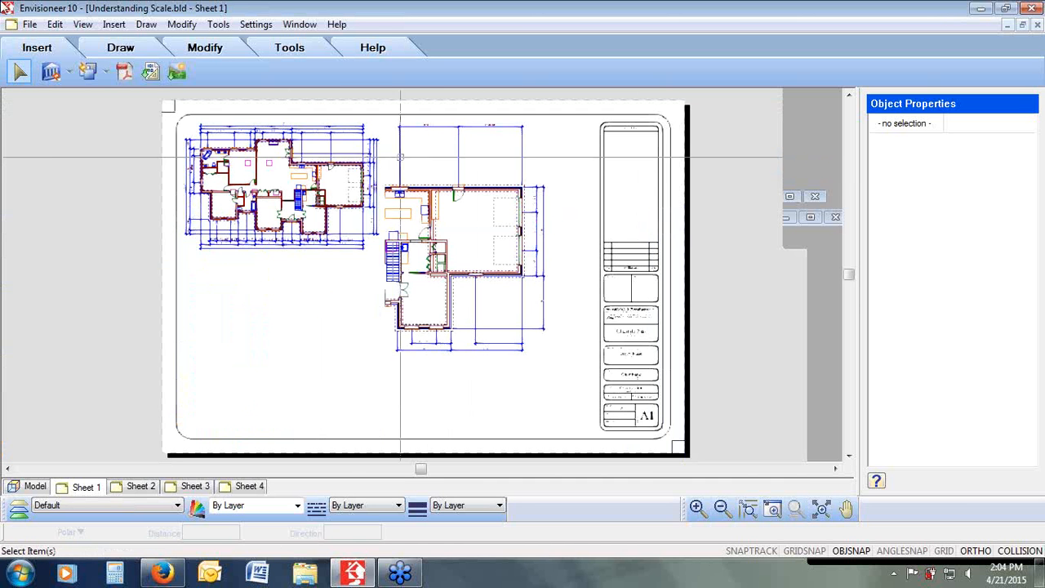
Step: Define another Ground Floor SmartView at 1/2" = 1'-0" scale, framed on the bumped-out wall with the fireplace
{"action": "left_click", "coordinate": [70, 73]}
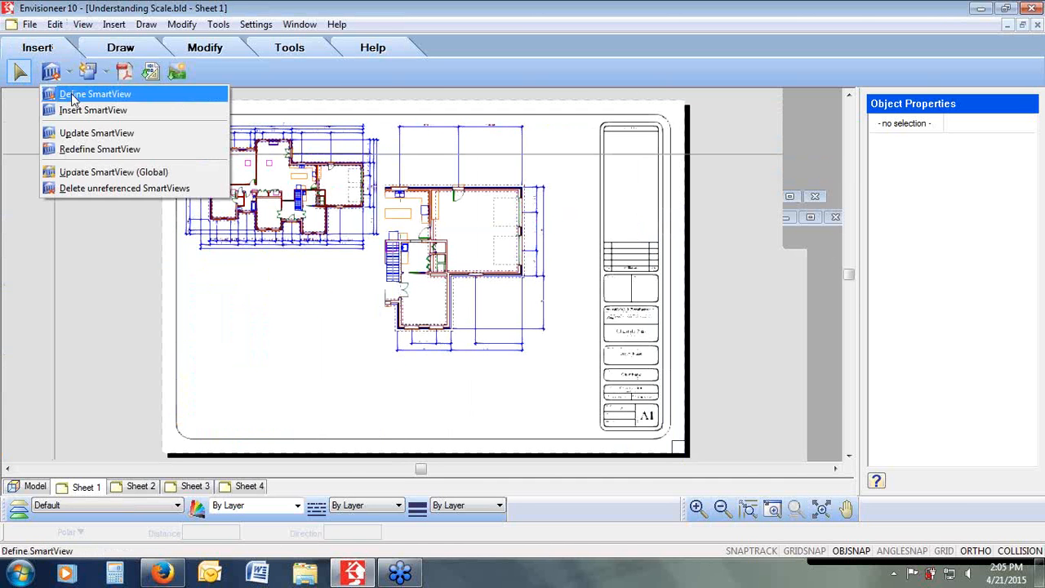
{"action": "left_click", "coordinate": [74, 95]}
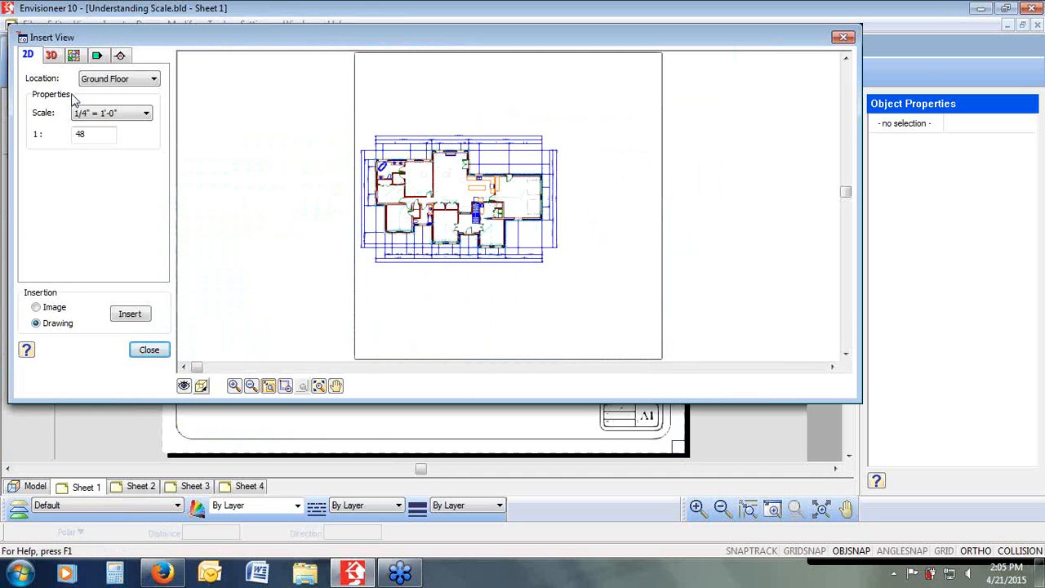
{"action": "left_click", "coordinate": [285, 386]}
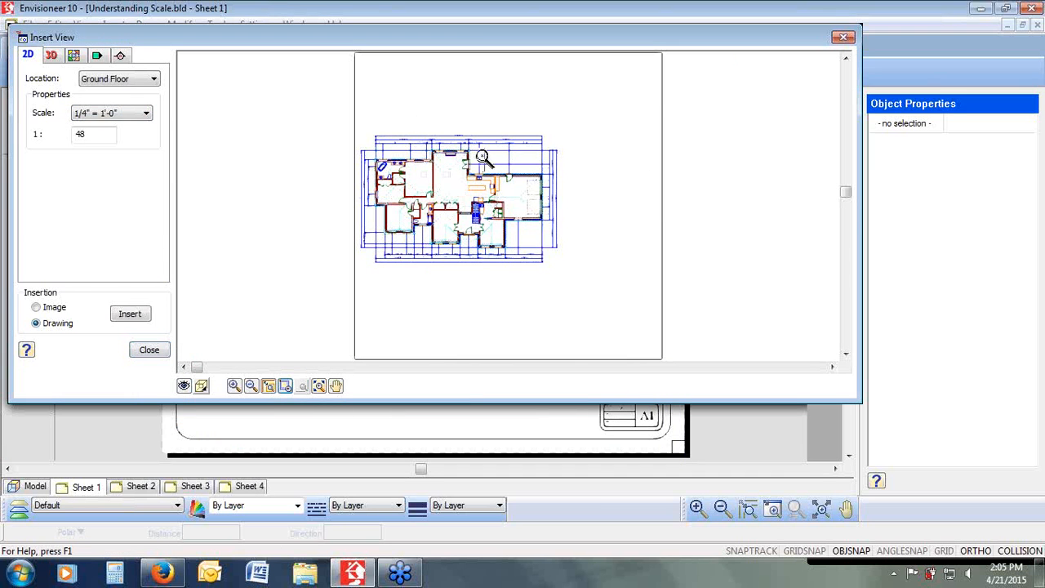
{"action": "left_click_drag", "start_coordinate": [477, 141], "coordinate": [427, 167]}
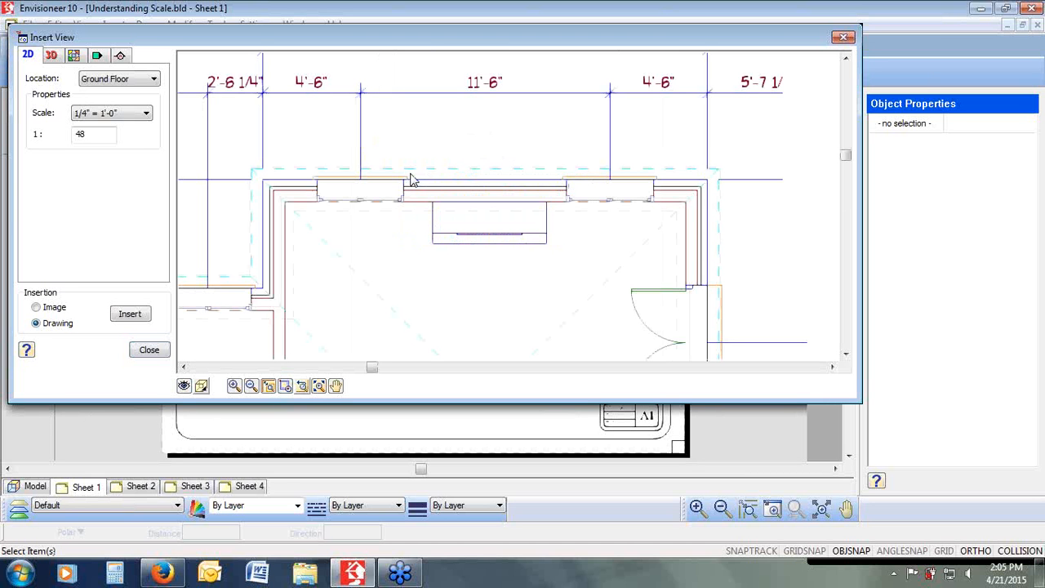
{"action": "left_click", "coordinate": [132, 113]}
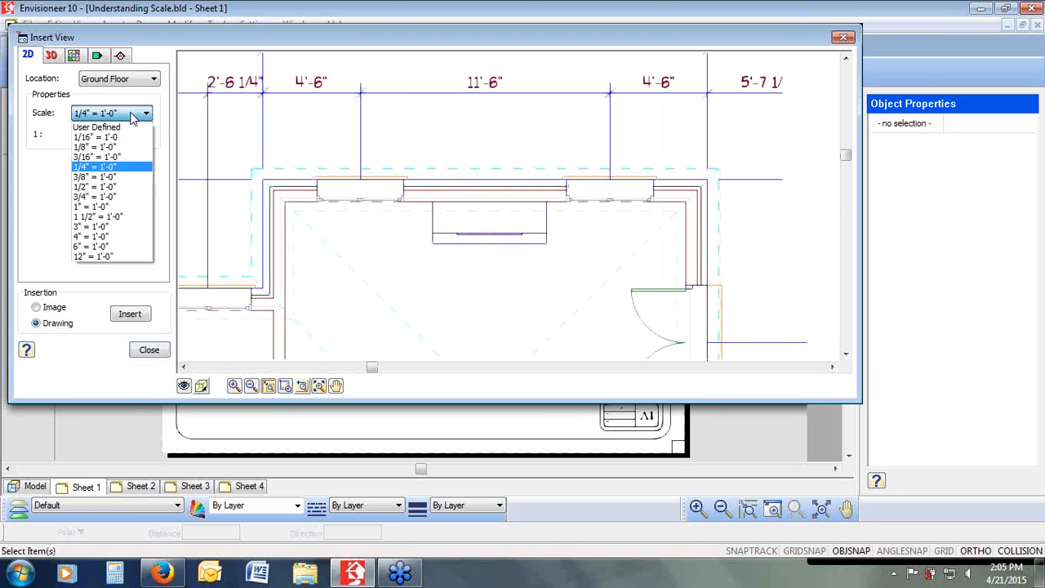
{"action": "left_click", "coordinate": [110, 196]}
{"action": "left_click", "coordinate": [127, 114]}
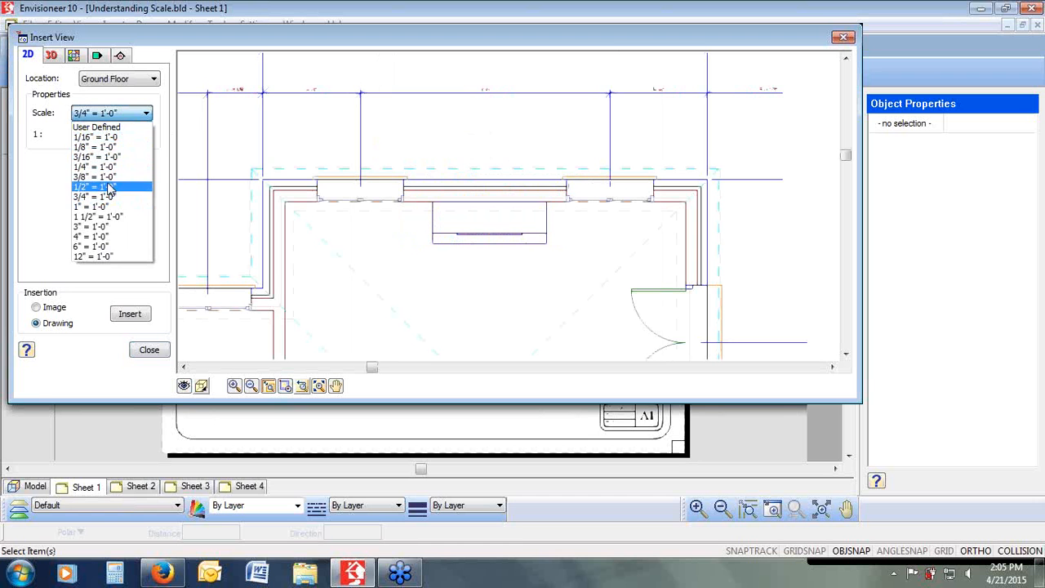
{"action": "left_click", "coordinate": [108, 186]}
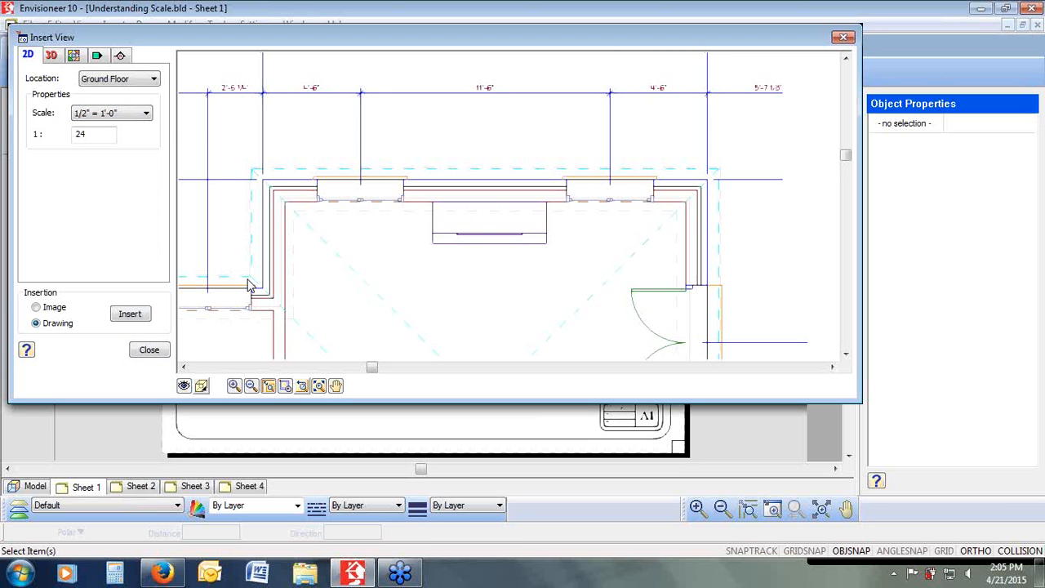
Step: Insert the fireplace-wall SmartView as a drawing below the full plan and compare the dimension text of the two views
{"action": "left_click", "coordinate": [133, 314]}
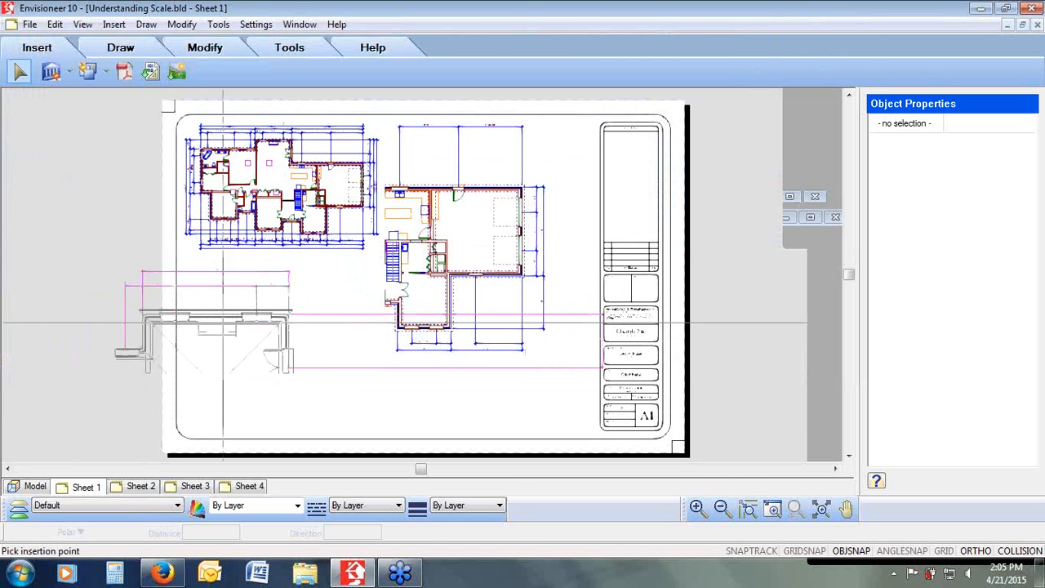
{"action": "left_click", "coordinate": [291, 310]}
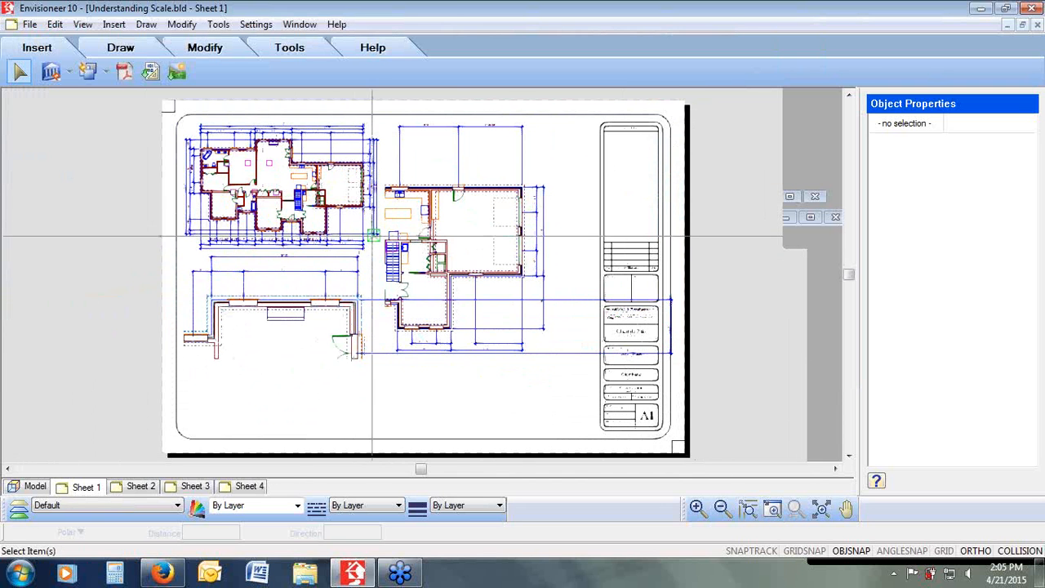
{"action": "scroll", "coordinate": [278, 274], "scroll_direction": "up", "scroll_amount": 3}
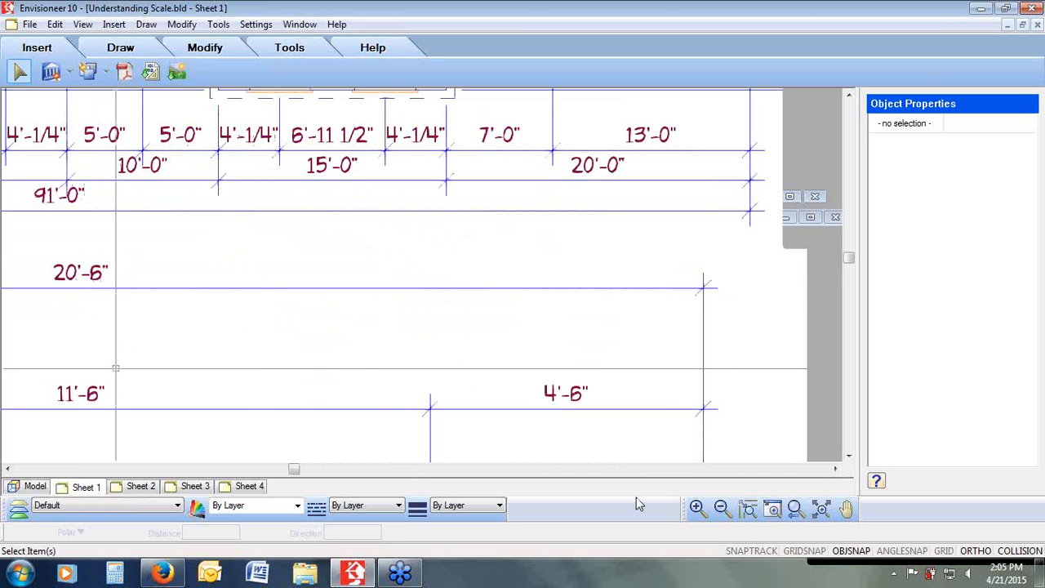
{"action": "left_click", "coordinate": [772, 508]}
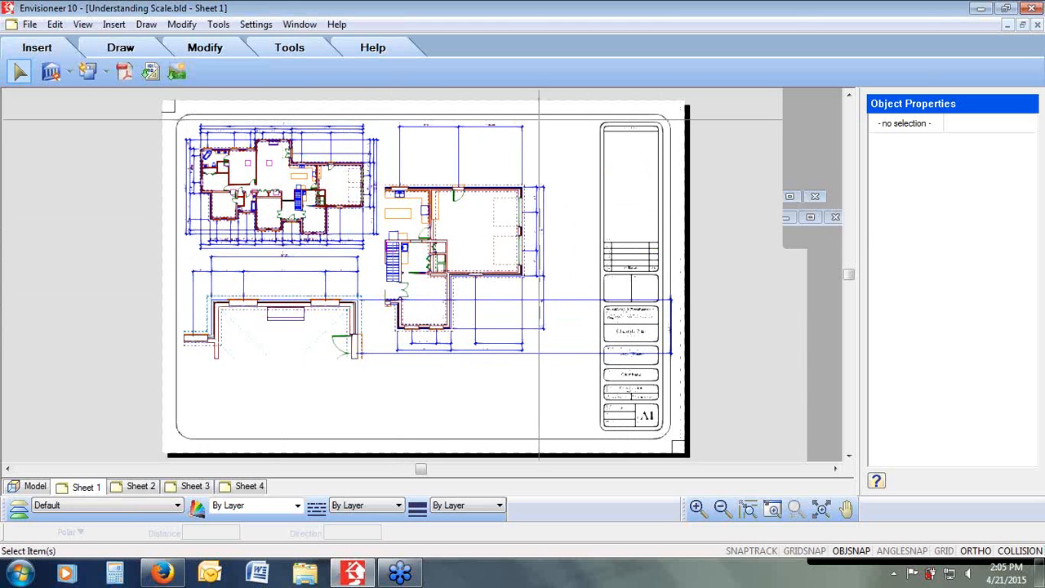
Step: Measure the span of the right-hand dimension above the garage in the 1/4" scale view
{"action": "left_click_drag", "start_coordinate": [540, 119], "coordinate": [452, 178]}
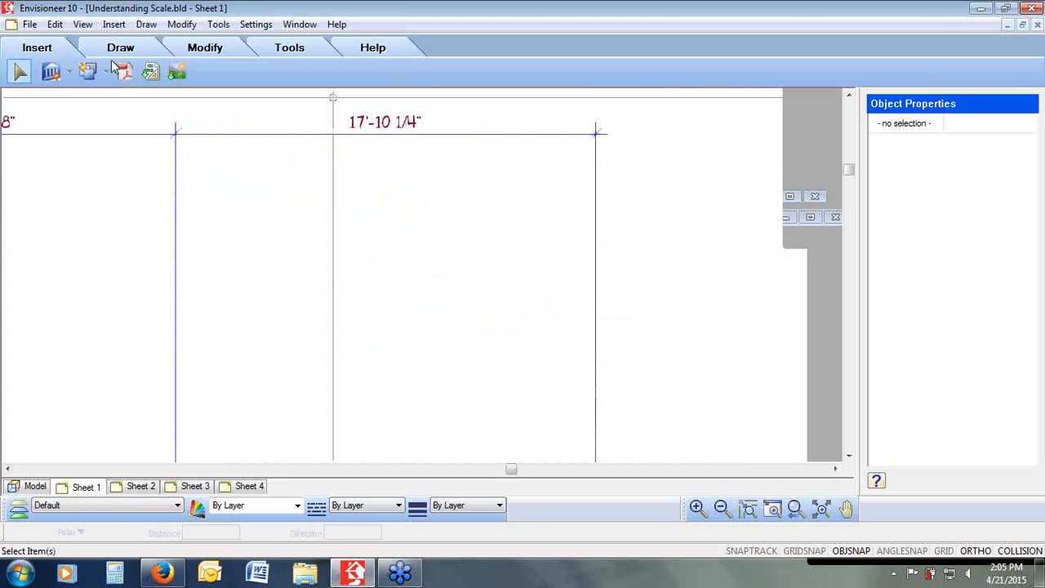
{"action": "left_click", "coordinate": [148, 25]}
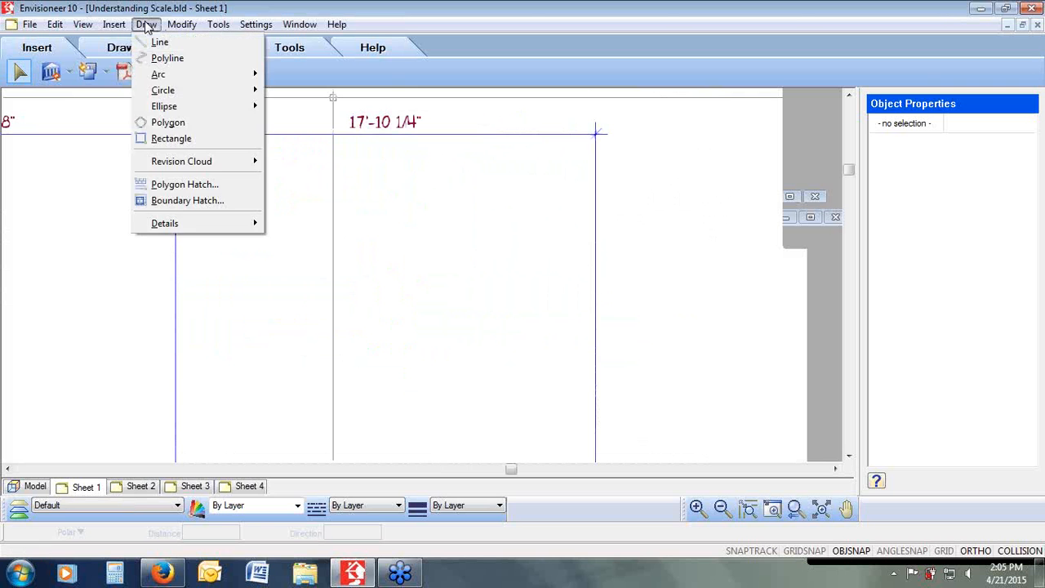
{"action": "mouse_move", "coordinate": [127, 26]}
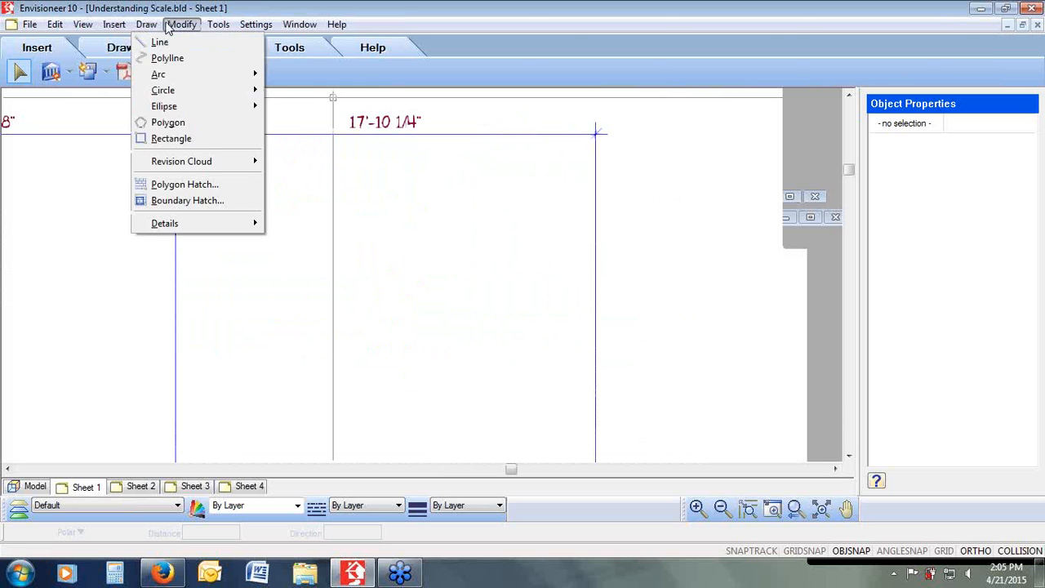
{"action": "mouse_move", "coordinate": [218, 28]}
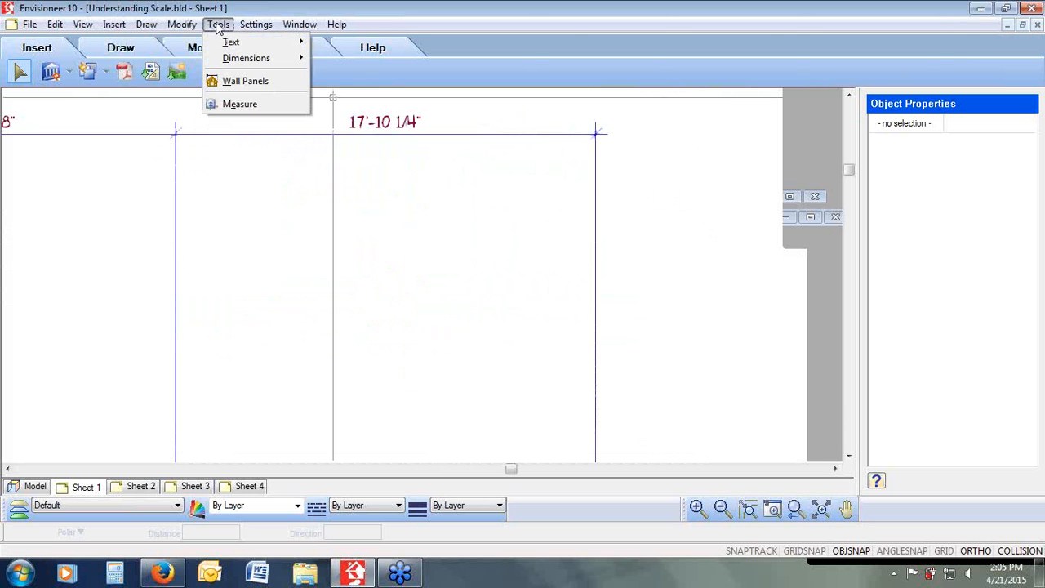
{"action": "left_click", "coordinate": [233, 103]}
{"action": "left_click", "coordinate": [174, 135]}
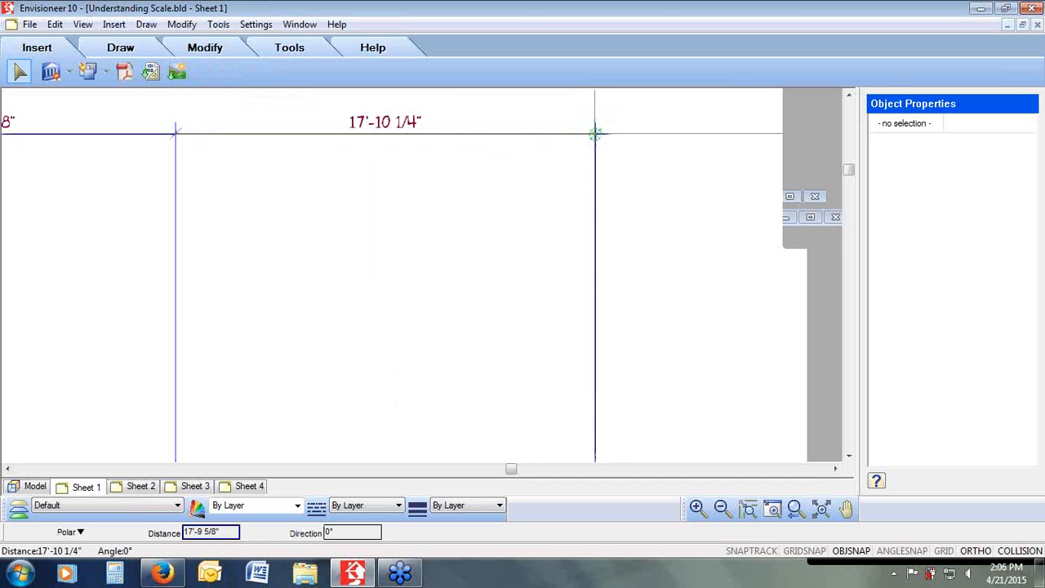
{"action": "left_click", "coordinate": [795, 509]}
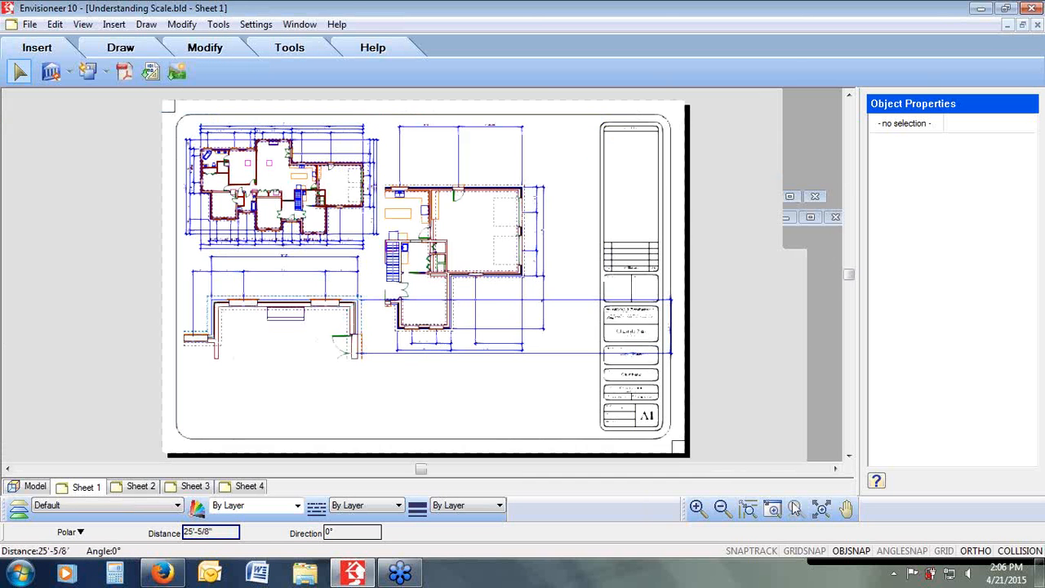
{"action": "right_click", "coordinate": [495, 169]}
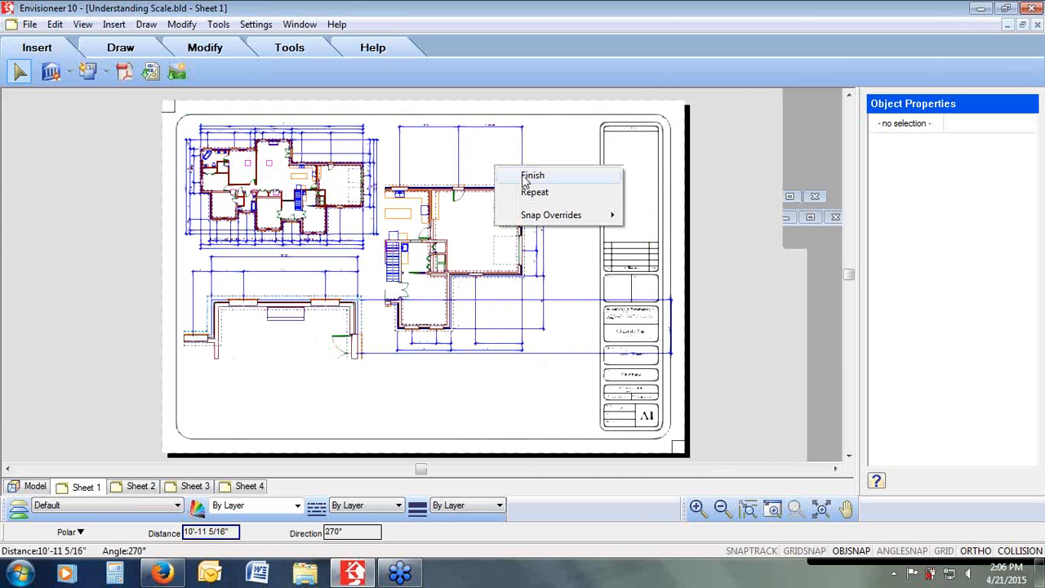
{"action": "left_click", "coordinate": [532, 175]}
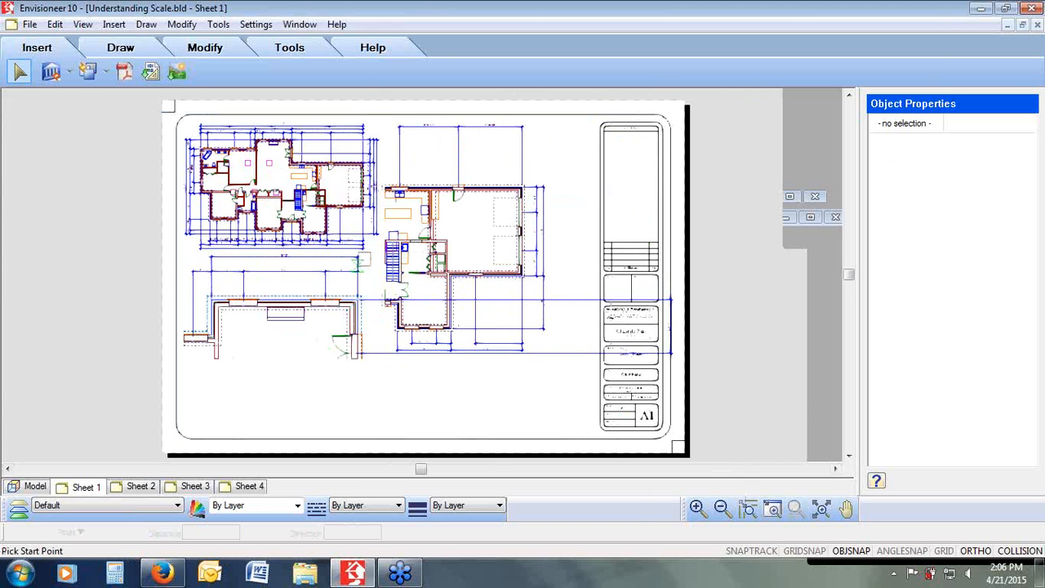
Step: Measure the span of the rightmost 4'-6" dimension above the fireplace wall in the 1/2" scale view
{"action": "left_click_drag", "start_coordinate": [370, 252], "coordinate": [313, 289]}
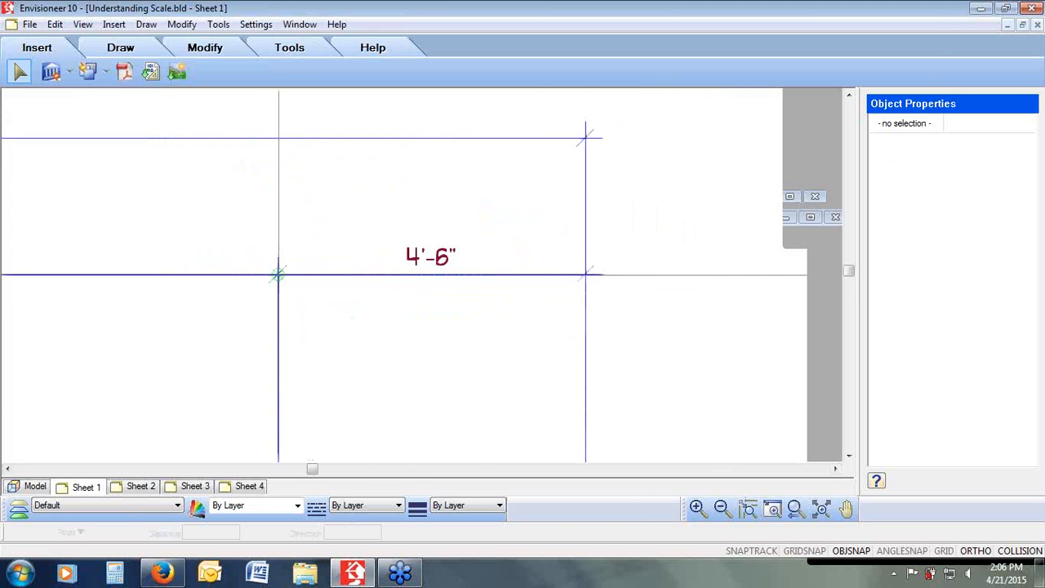
{"action": "left_click", "coordinate": [279, 275]}
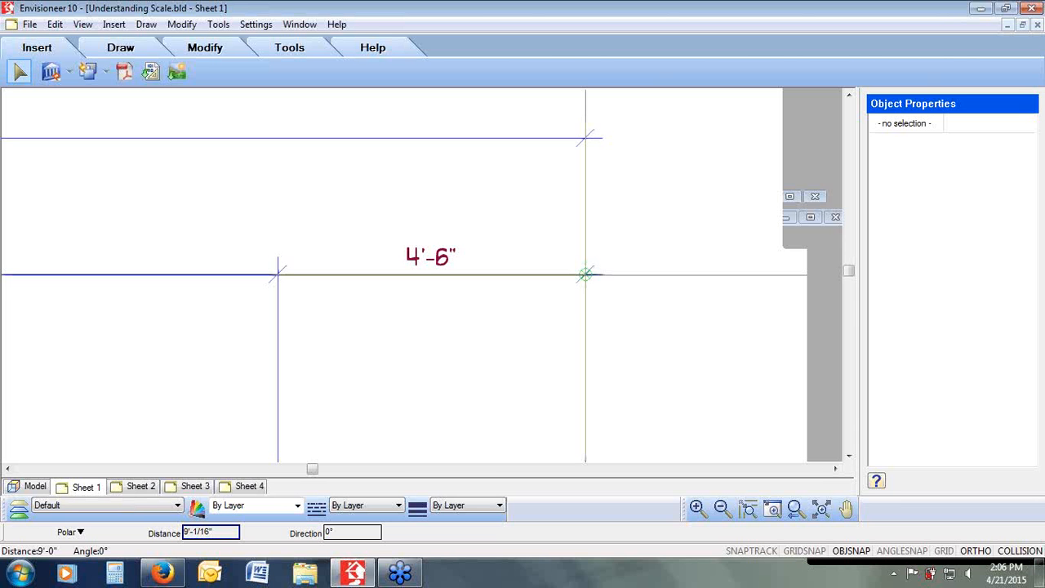
{"action": "left_click", "coordinate": [796, 510]}
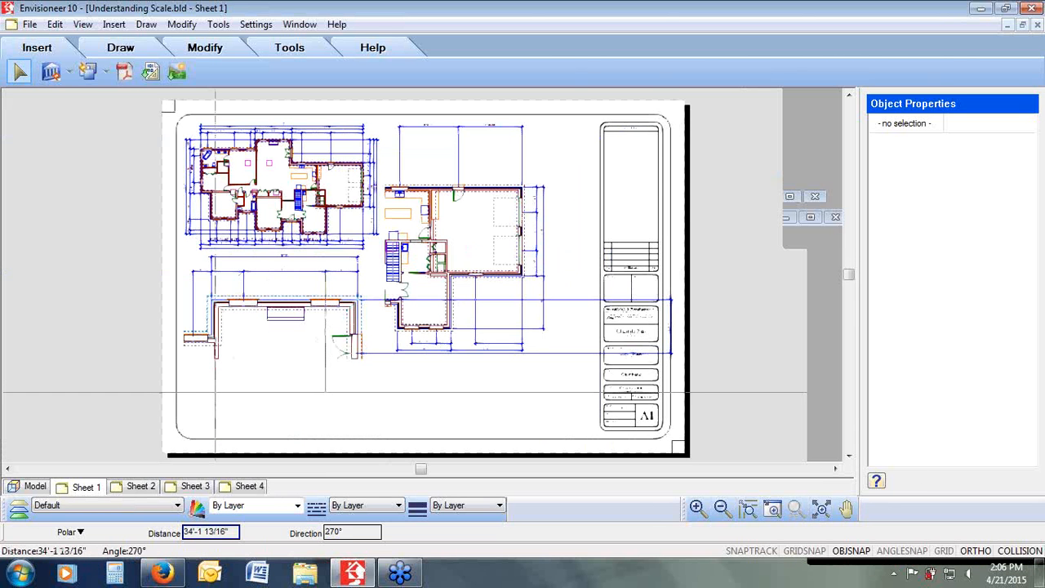
{"action": "right_click", "coordinate": [239, 352]}
{"action": "left_click", "coordinate": [278, 361]}
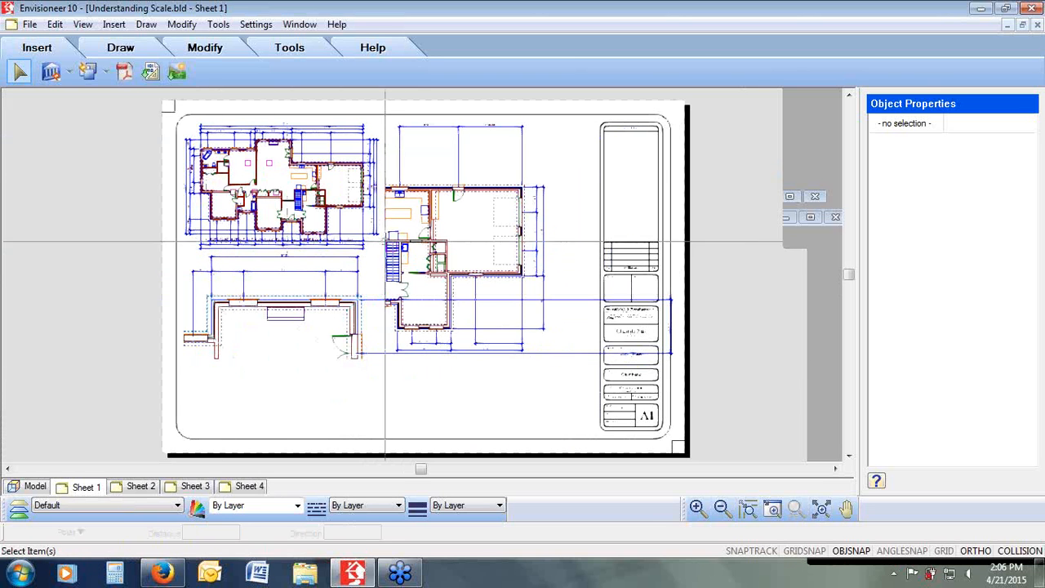
Step: Add a linear dimension across the fireplace's width, placed just below it in the 1/2" scale view
{"action": "left_click", "coordinate": [218, 25]}
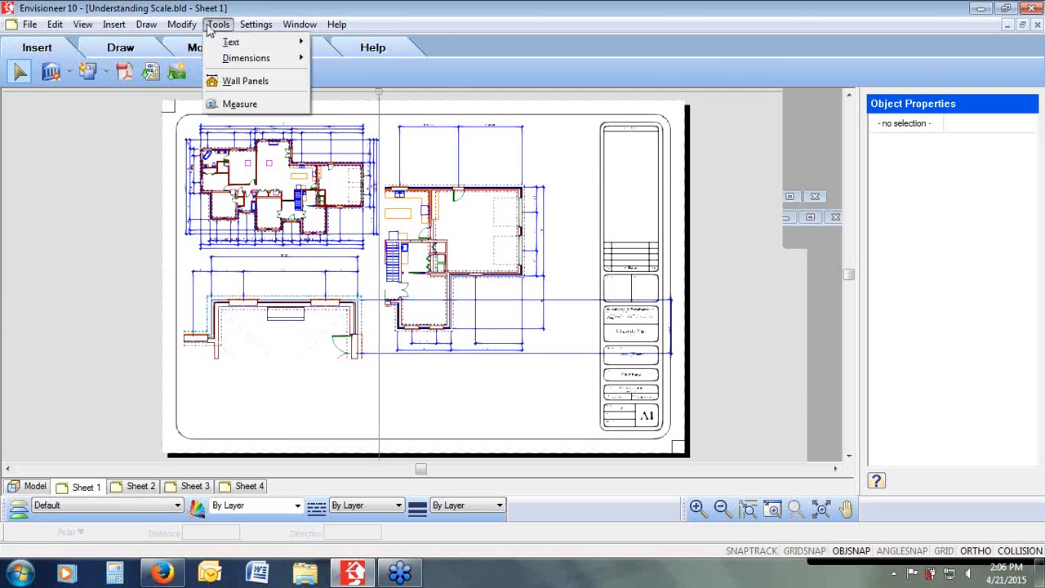
{"action": "mouse_move", "coordinate": [222, 60]}
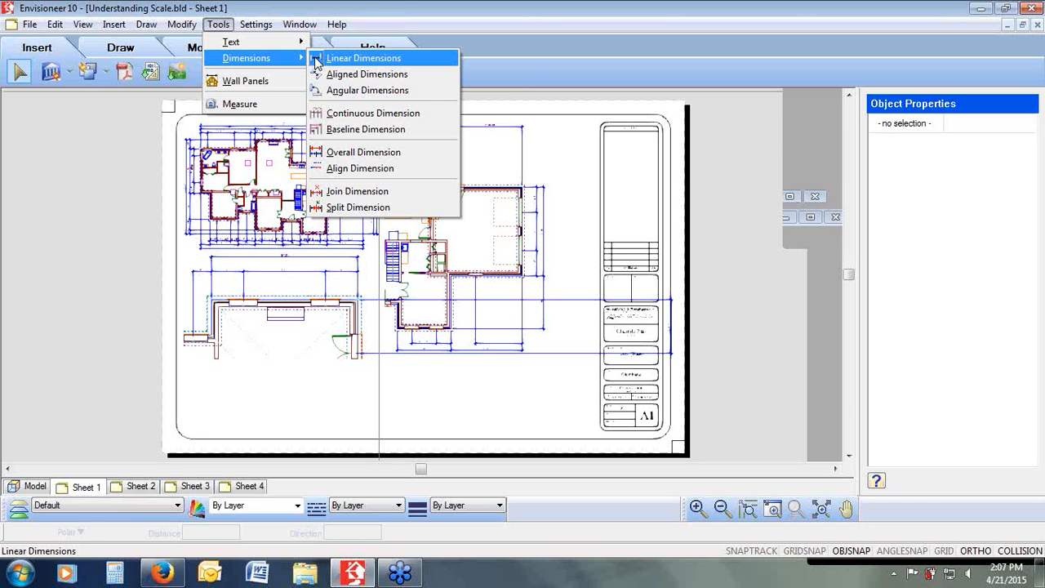
{"action": "left_click", "coordinate": [359, 58]}
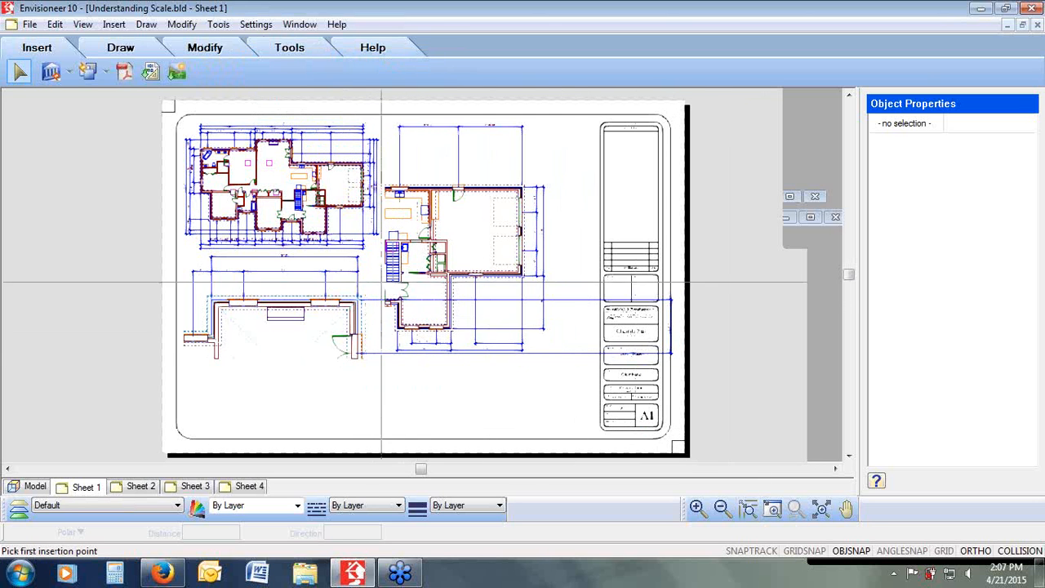
{"action": "left_click", "coordinate": [185, 346]}
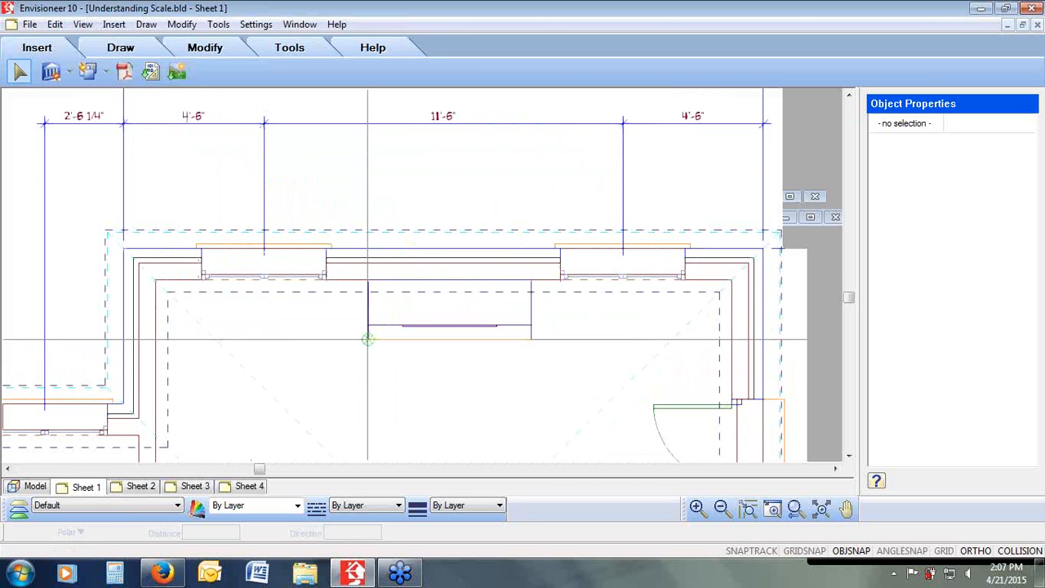
{"action": "left_click", "coordinate": [369, 339]}
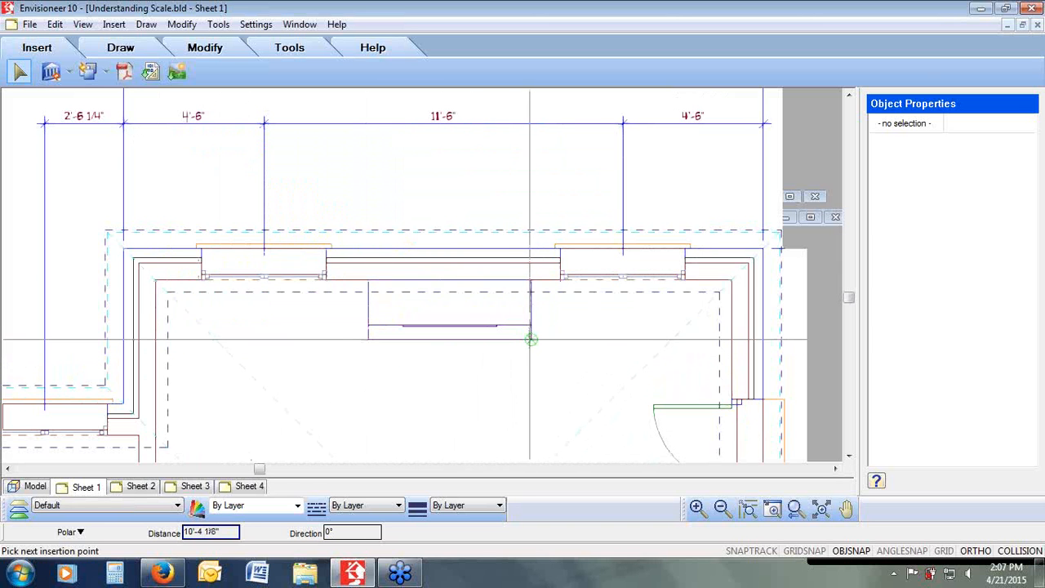
{"action": "left_click", "coordinate": [532, 339]}
{"action": "left_click", "coordinate": [527, 389]}
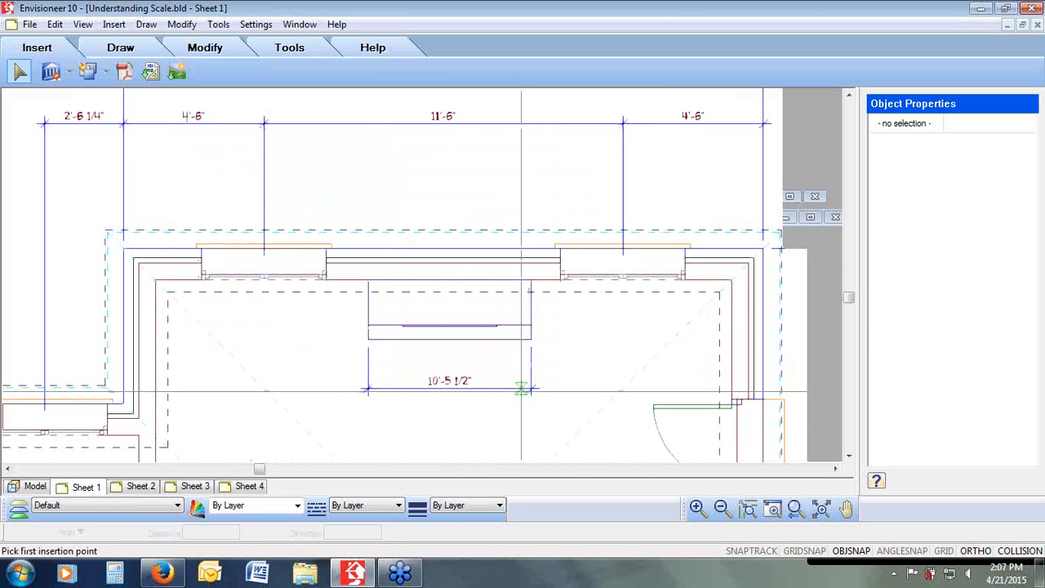
{"action": "right_click", "coordinate": [259, 369]}
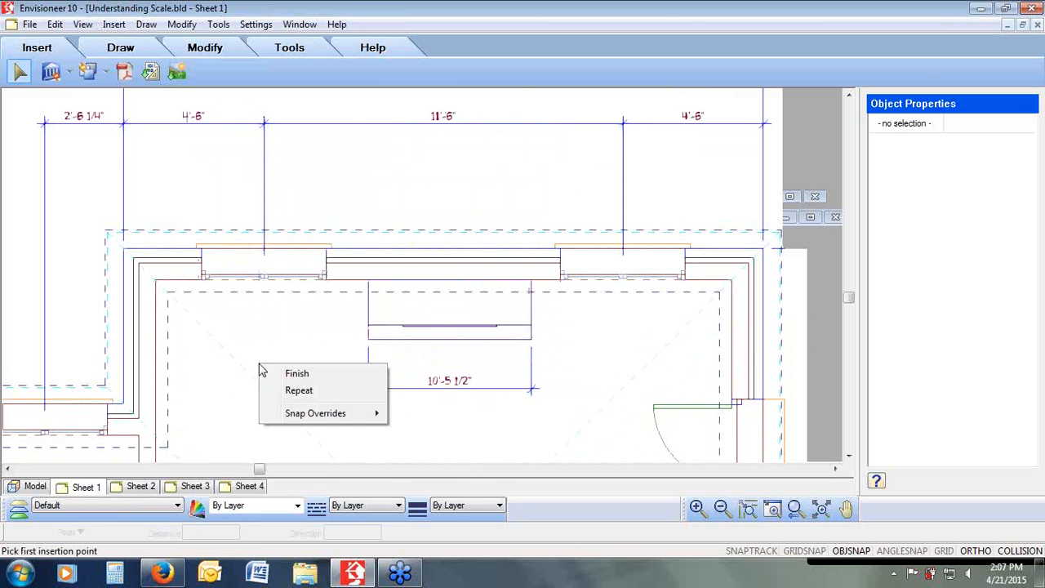
{"action": "left_click", "coordinate": [285, 373]}
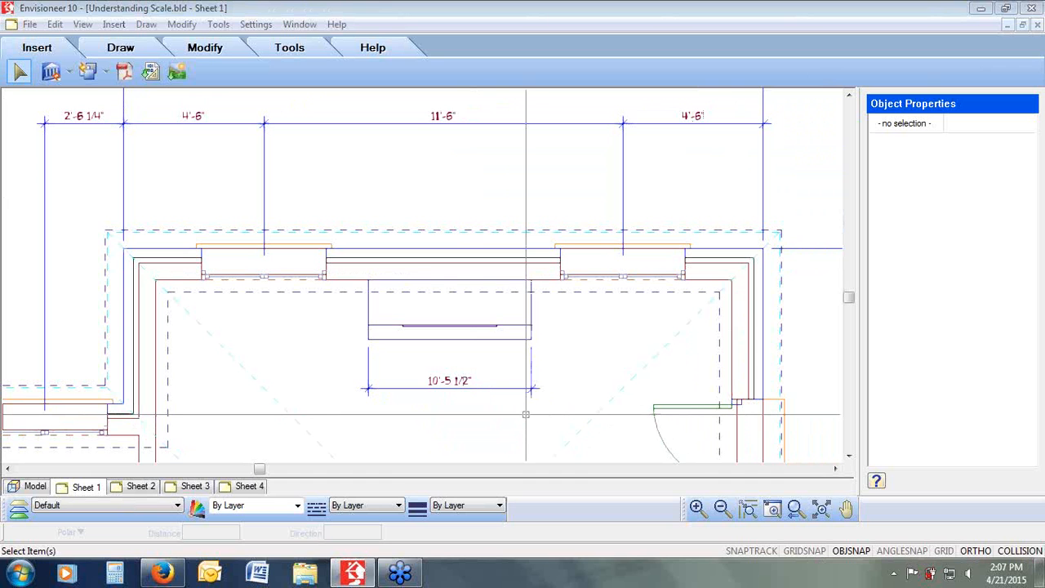
Step: Set the fireplace width dimension's Value Scale to 0.50
{"action": "left_click", "coordinate": [455, 379]}
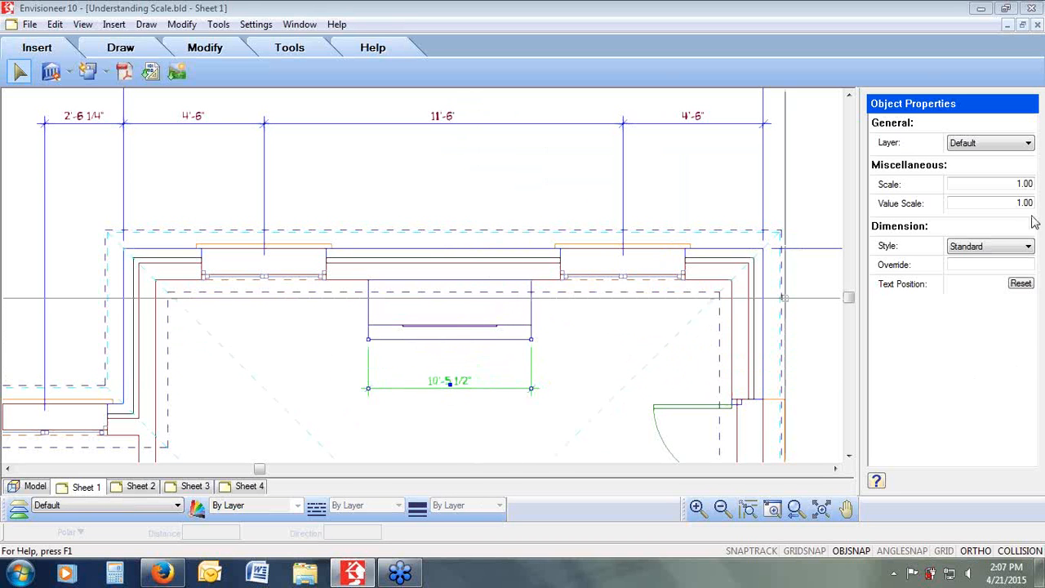
{"action": "left_click_drag", "start_coordinate": [1018, 203], "coordinate": [1042, 205]}
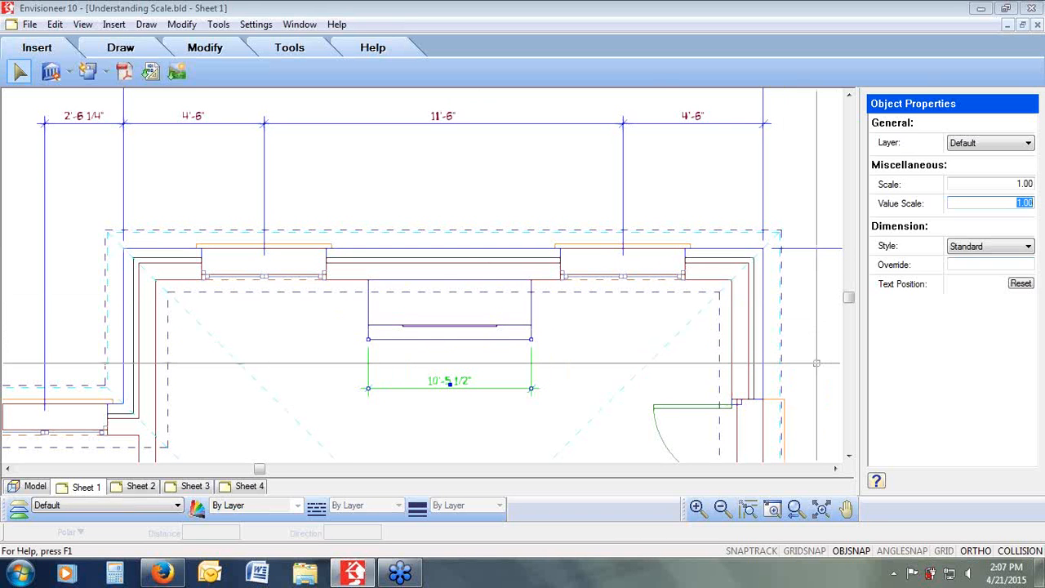
{"action": "key", "text": "BackSpace"}
{"action": "type", "text": "5"}
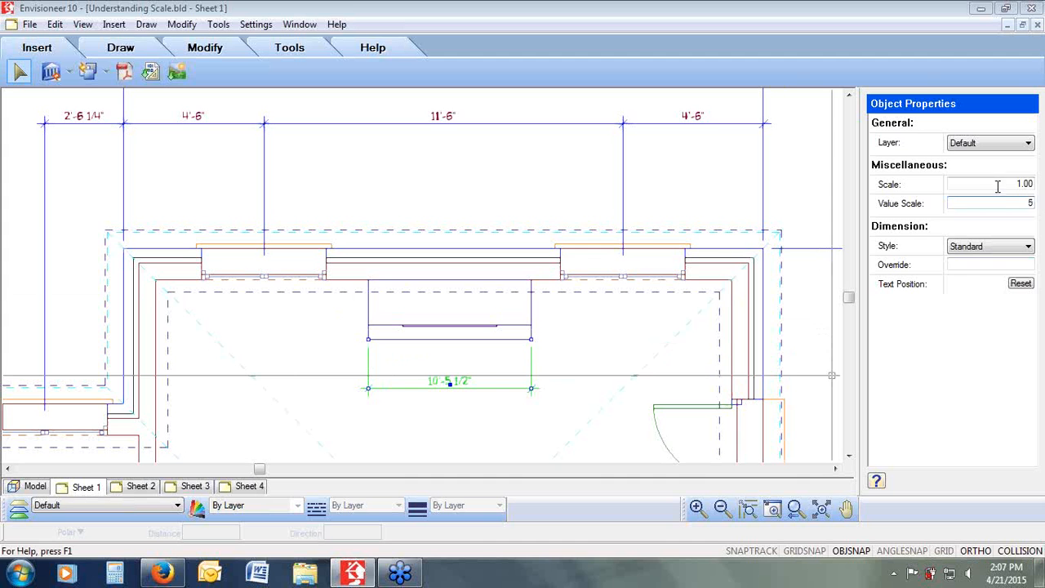
{"action": "key", "text": "Return"}
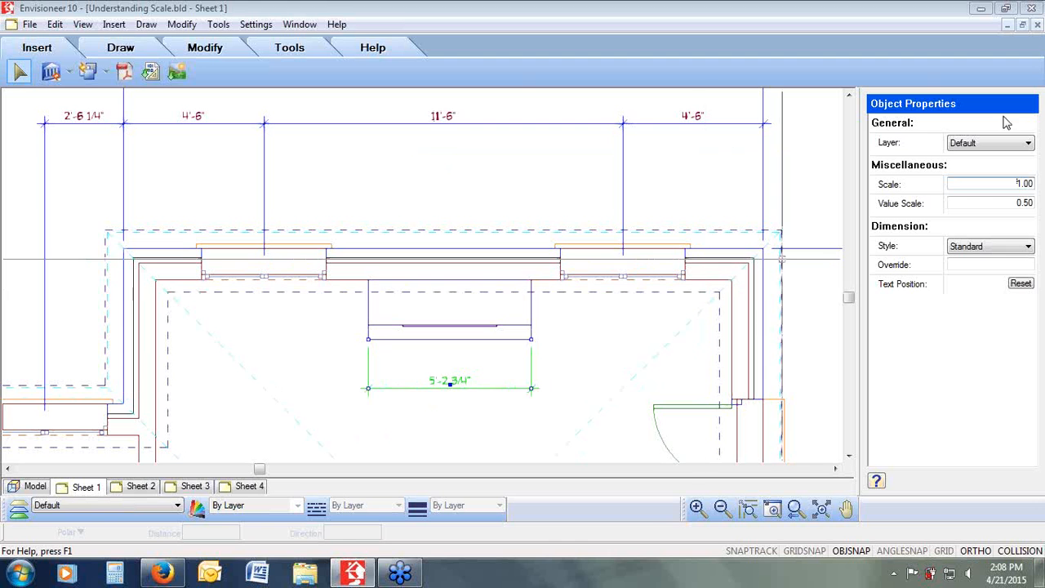
Step: Set the fireplace width dimension's Scale to 2.00
{"action": "double_click", "coordinate": [1017, 183]}
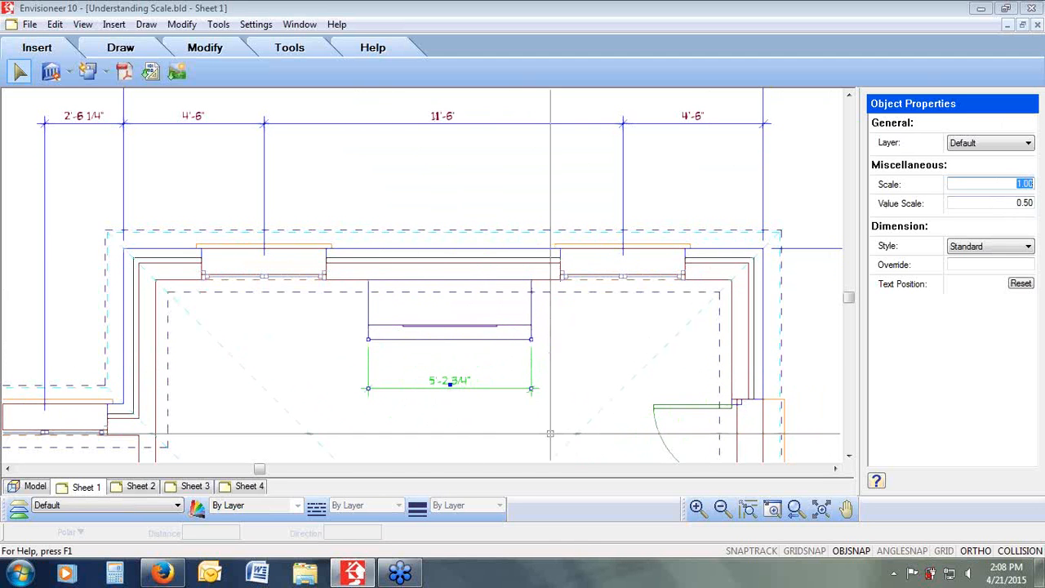
{"action": "type", "text": "2"}
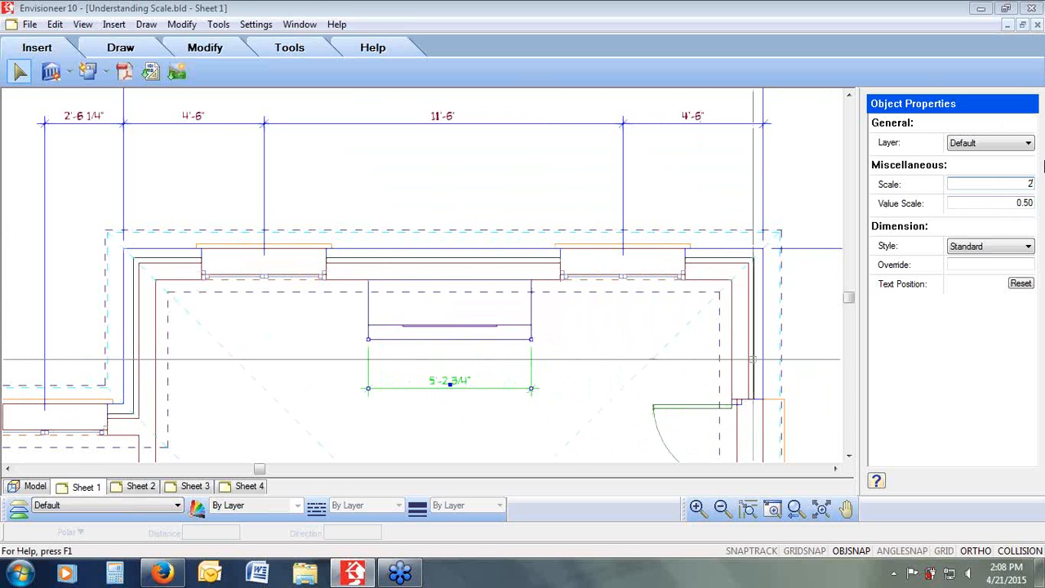
{"action": "left_click", "coordinate": [1005, 202]}
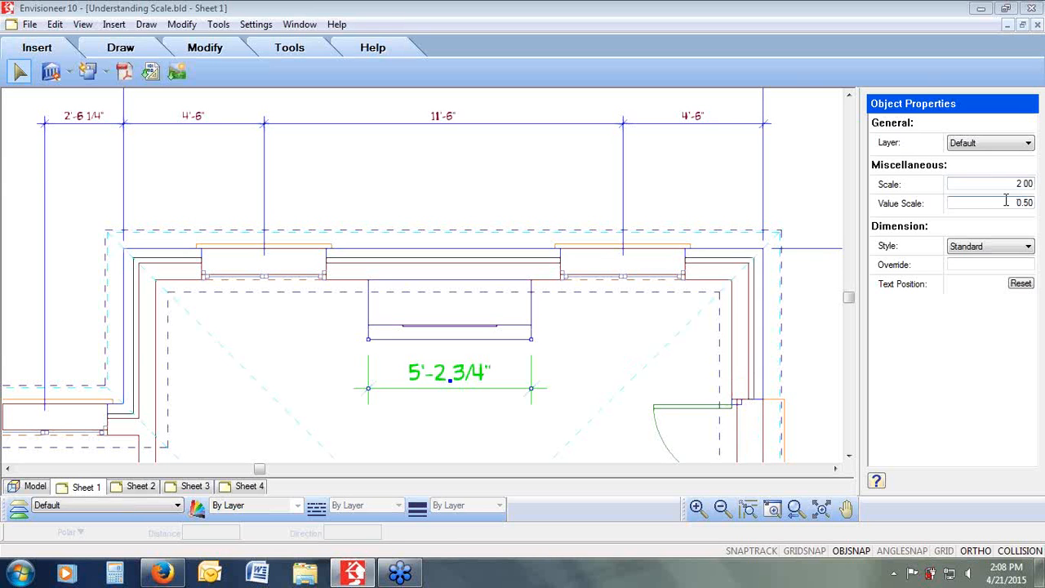
Step: Return the fireplace width dimension's Scale to 1.00
{"action": "double_click", "coordinate": [1025, 184]}
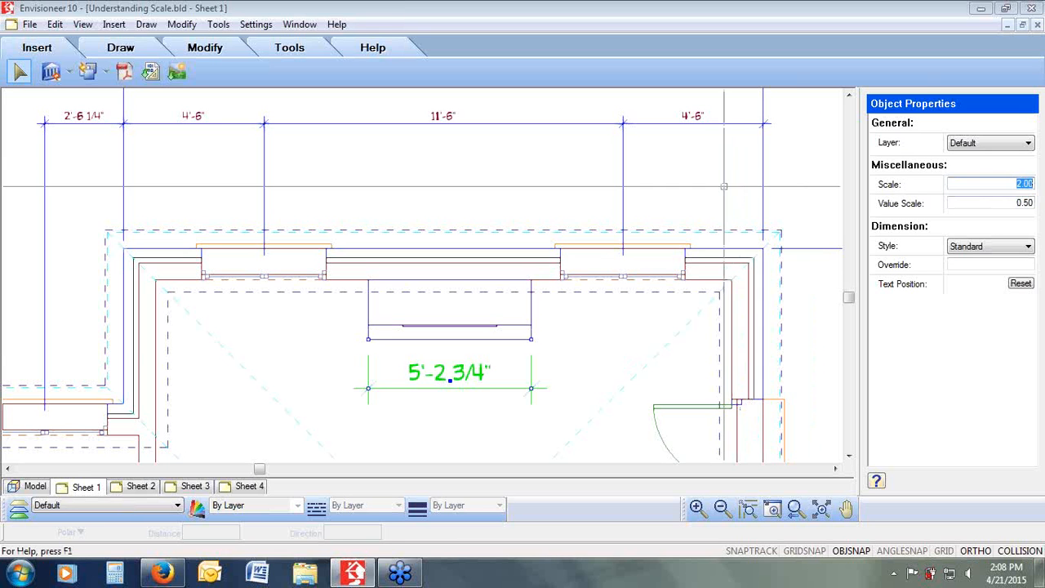
{"action": "type", "text": "1"}
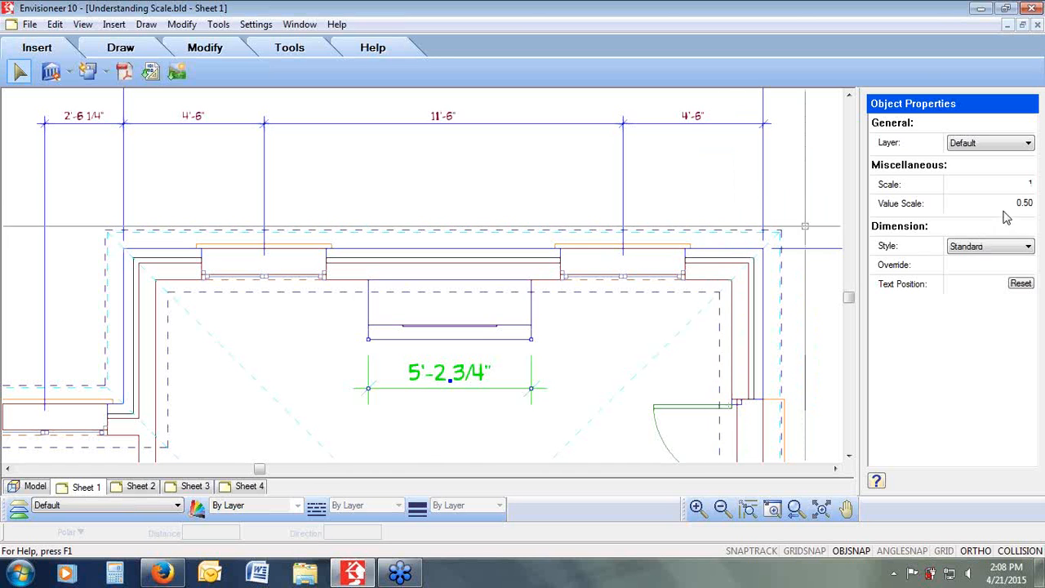
{"action": "left_click", "coordinate": [1008, 204]}
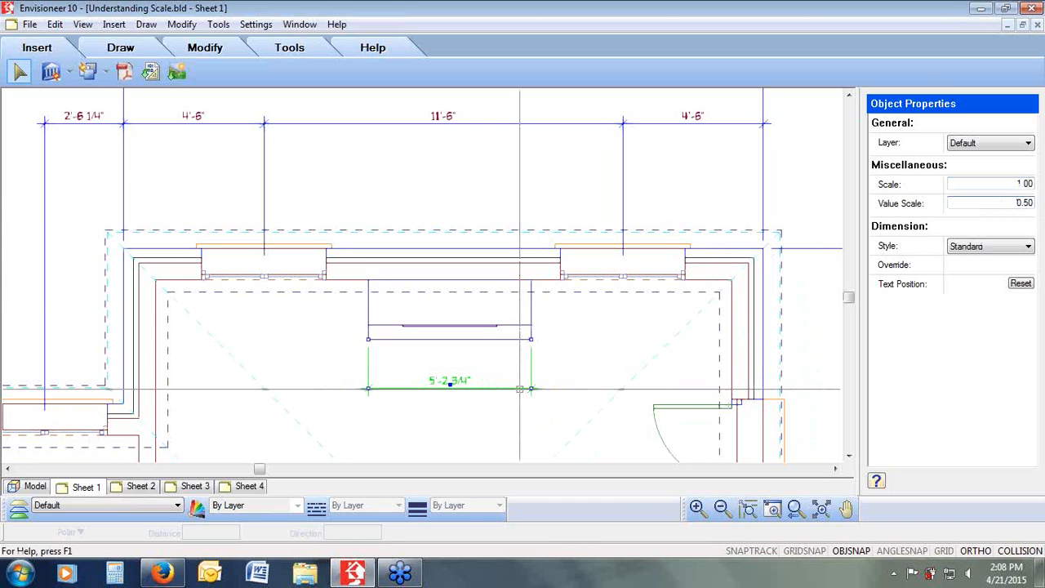
Step: Try overriding the fireplace width dimension's text with 5'0", clear the override, and reselect the dimension
{"action": "left_click", "coordinate": [1018, 202]}
{"action": "left_click", "coordinate": [1002, 263]}
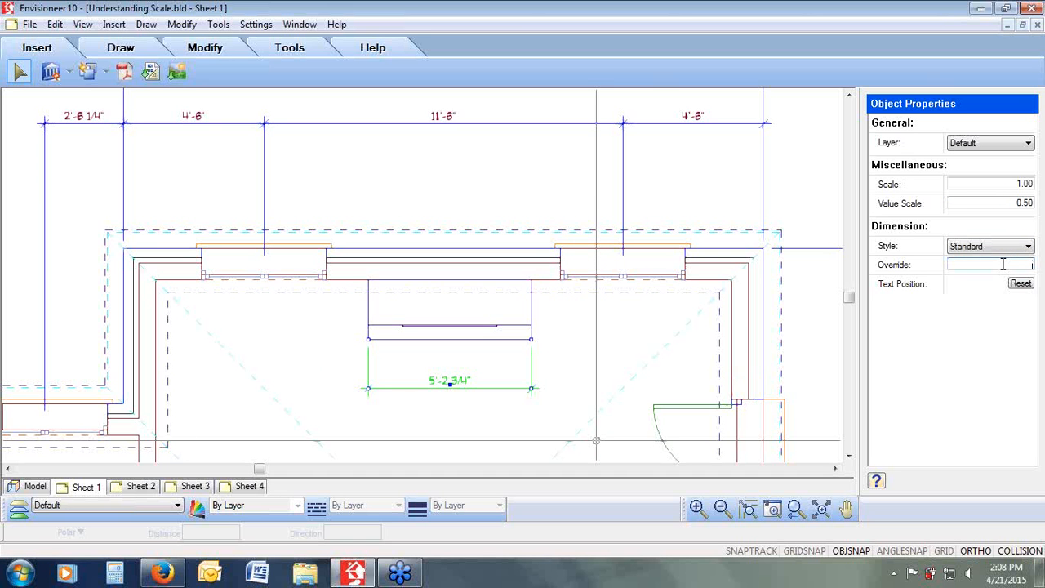
{"action": "type", "text": "5'0\""}
{"action": "left_click", "coordinate": [994, 202]}
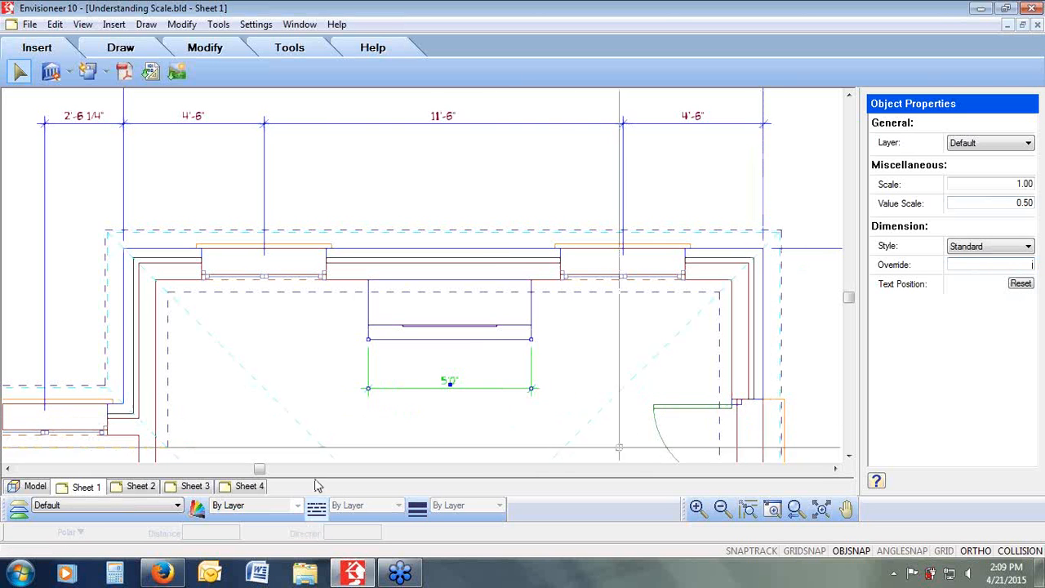
{"action": "left_click", "coordinate": [337, 413]}
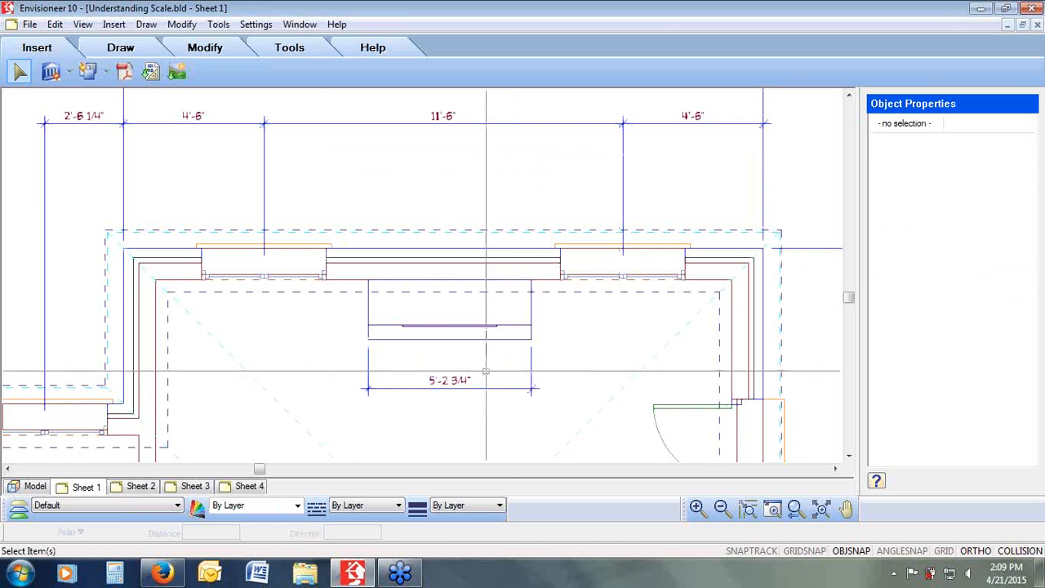
{"action": "left_click", "coordinate": [451, 384]}
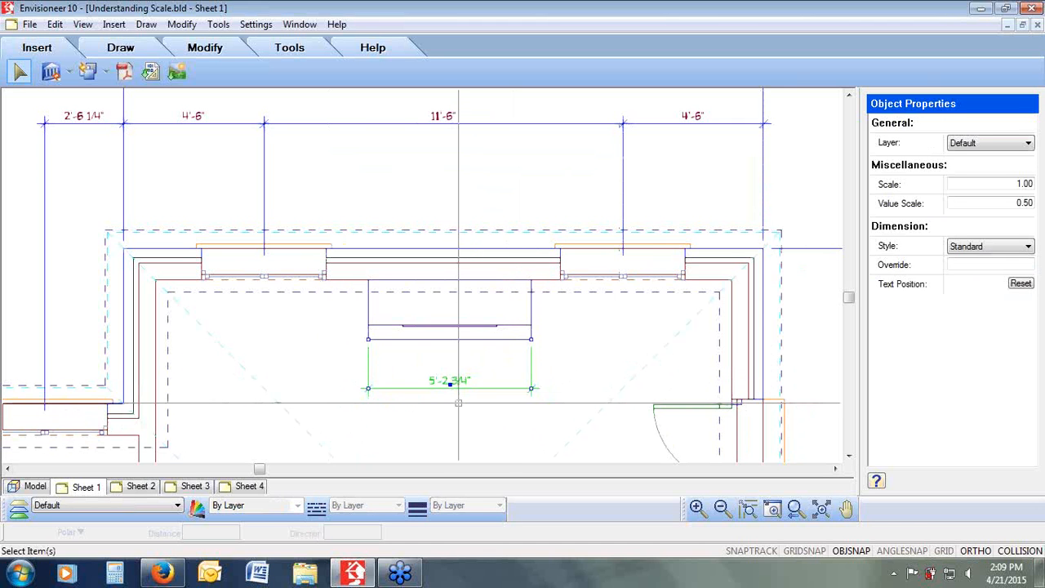
Step: Check the scale assigned to Sheet 1 in its view properties without changing it
{"action": "left_click", "coordinate": [794, 509]}
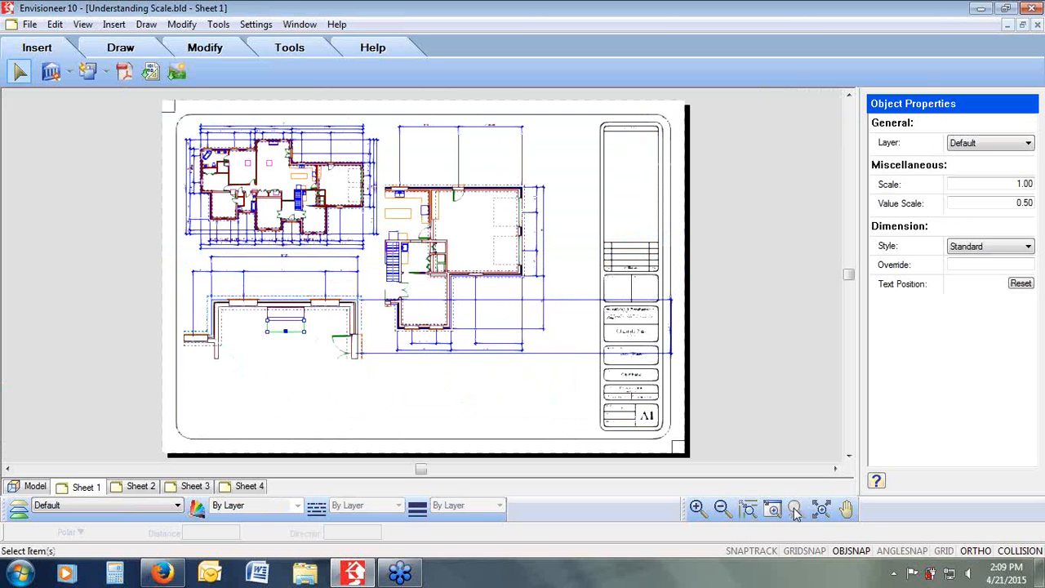
{"action": "left_click", "coordinate": [83, 25]}
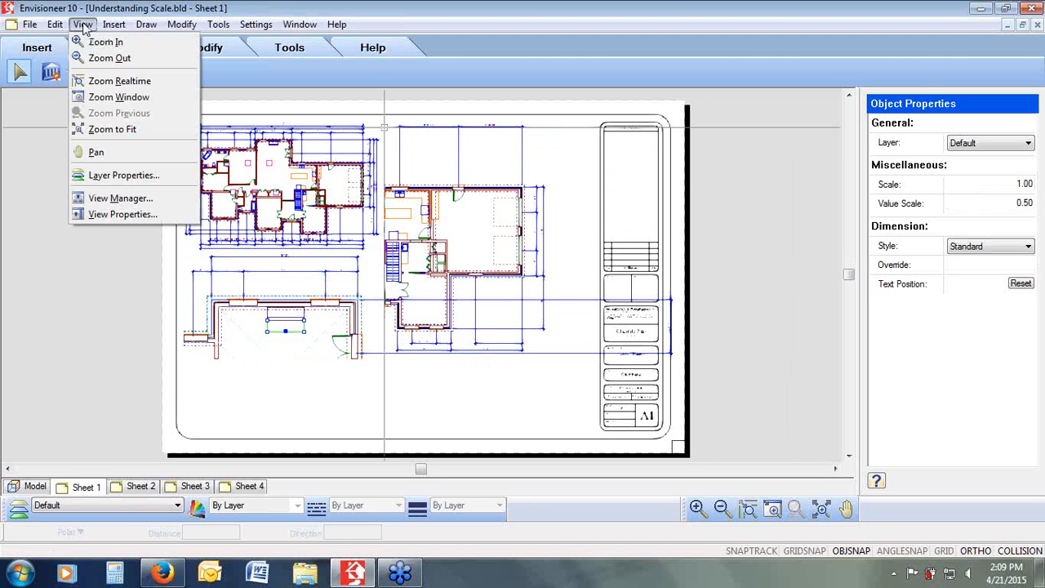
{"action": "left_click", "coordinate": [114, 214]}
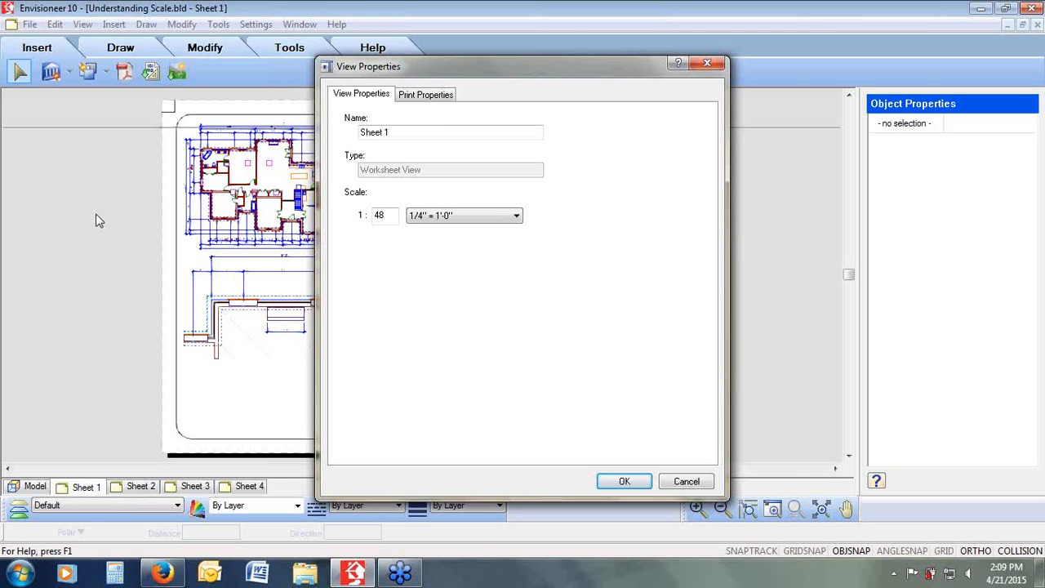
{"action": "left_click", "coordinate": [687, 481]}
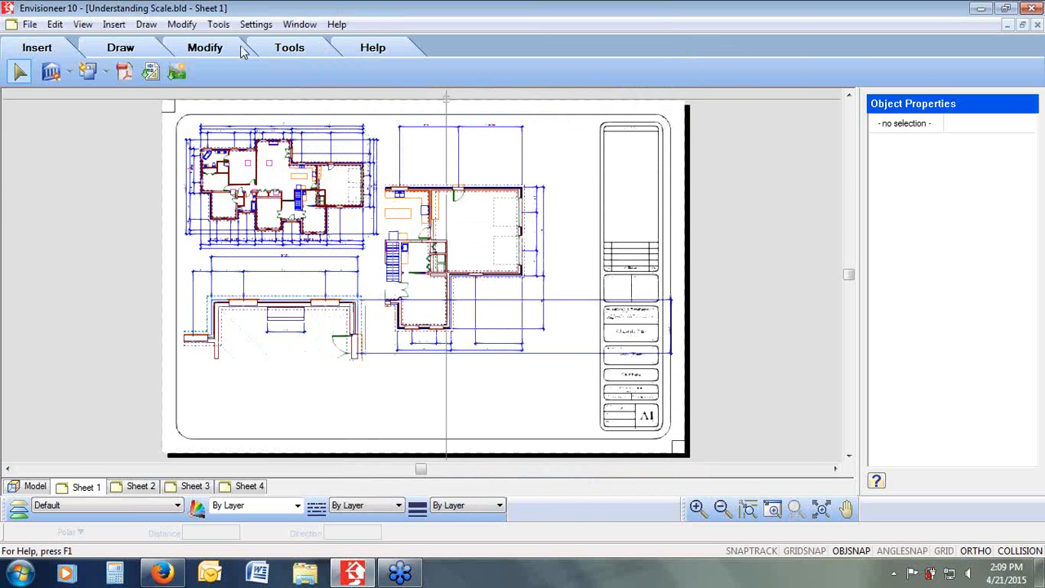
Step: Check the default scale offered for inserting a Ground Floor SmartView, without inserting one
{"action": "left_click", "coordinate": [53, 73]}
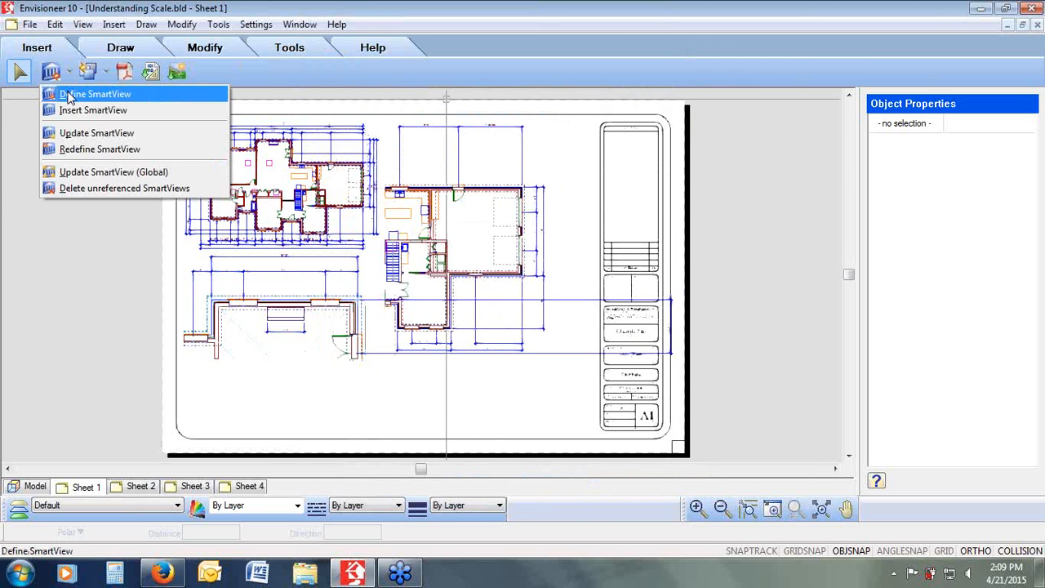
{"action": "left_click", "coordinate": [81, 109]}
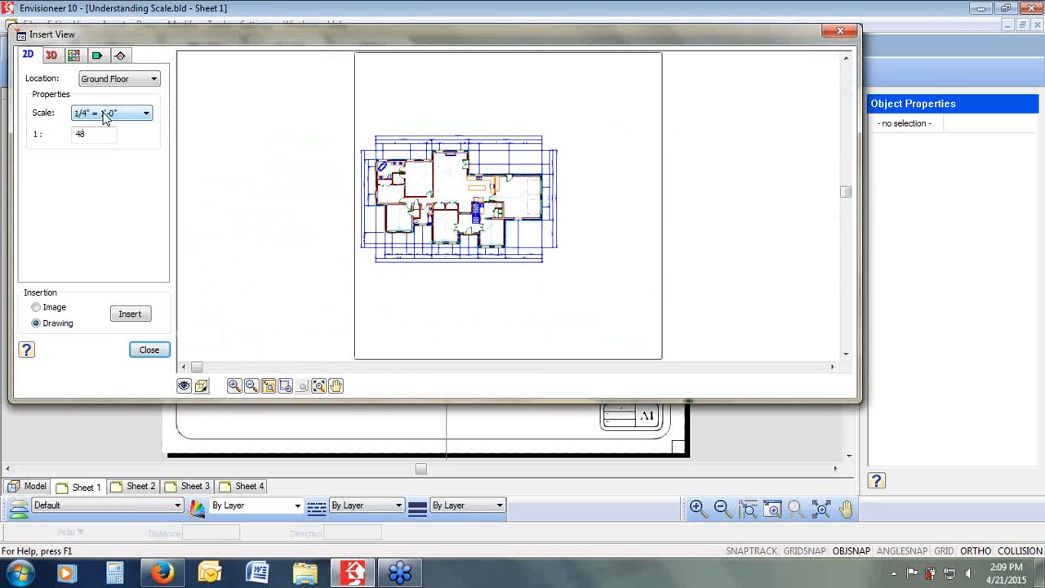
{"action": "left_click", "coordinate": [147, 351]}
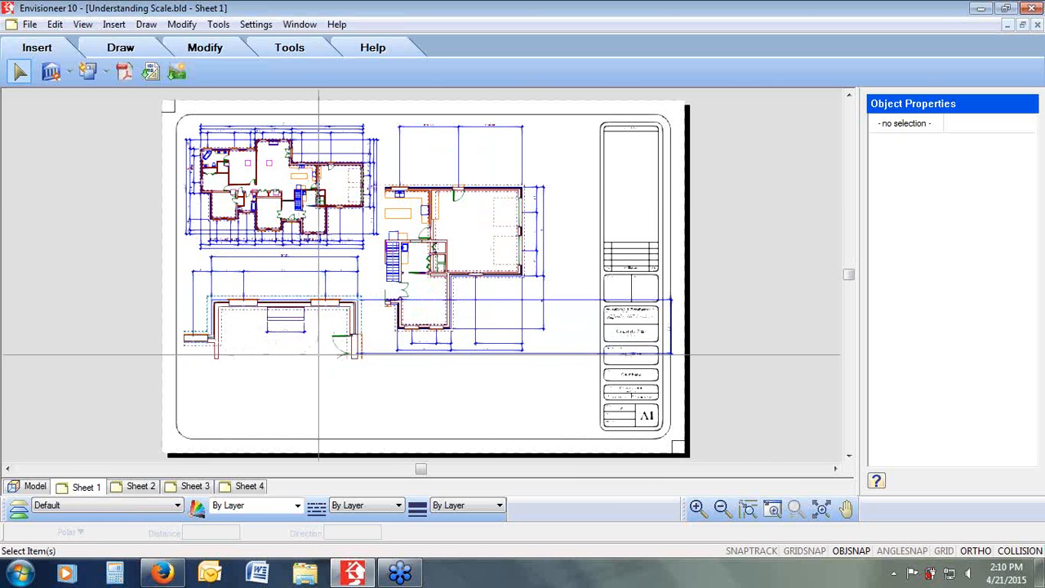
Step: Review the fireplace width dimension's properties and the available dimension commands, returning to the full sheet
{"action": "left_click_drag", "start_coordinate": [318, 354], "coordinate": [254, 301]}
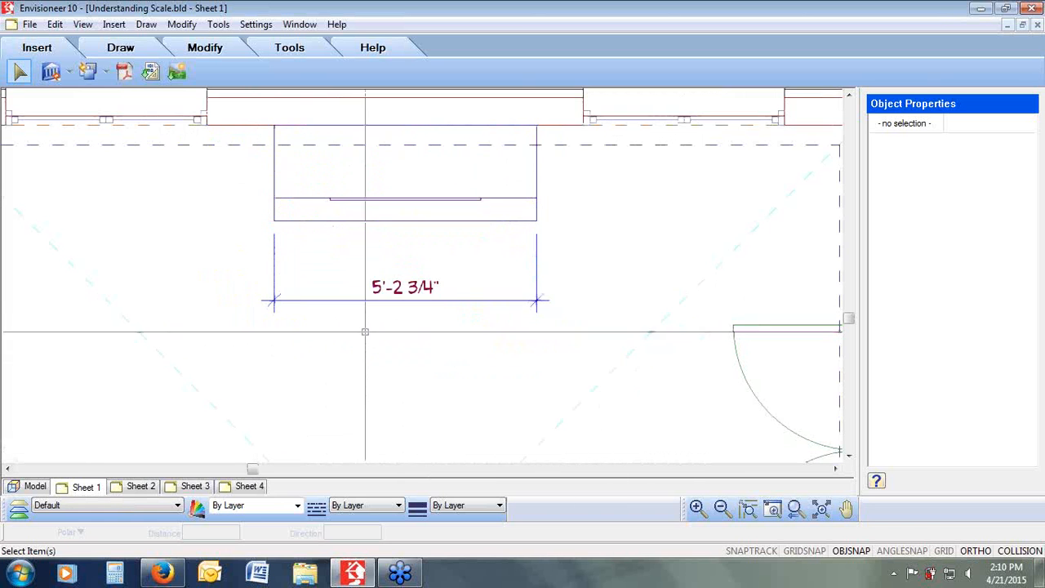
{"action": "left_click", "coordinate": [412, 287]}
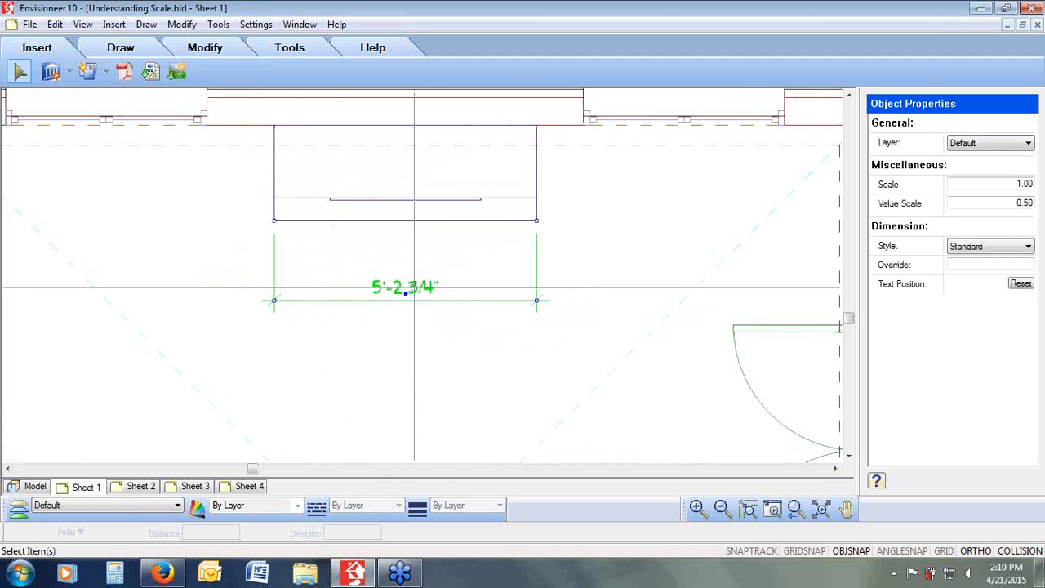
{"action": "left_click", "coordinate": [218, 24]}
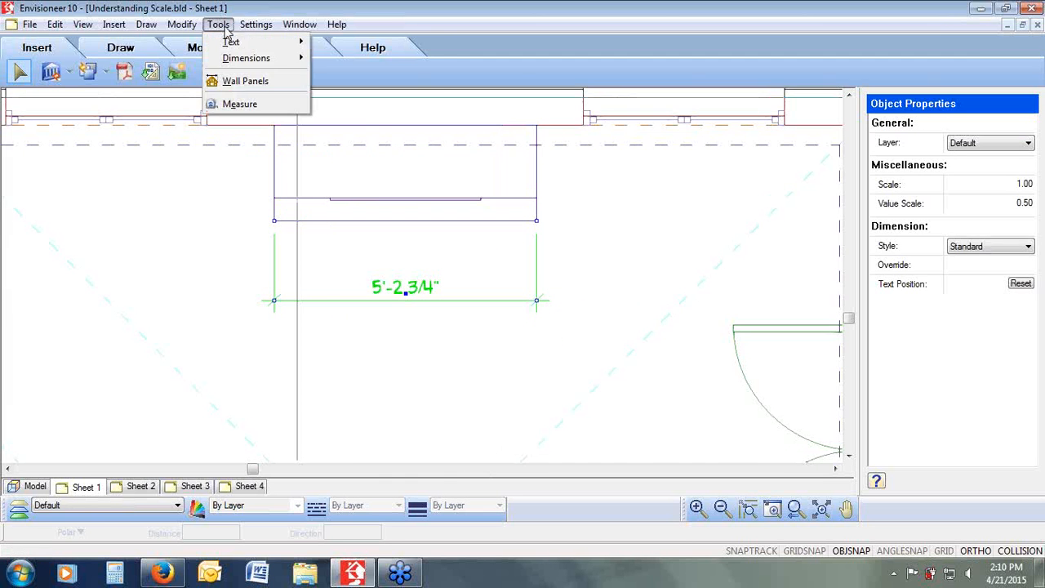
{"action": "mouse_move", "coordinate": [229, 64]}
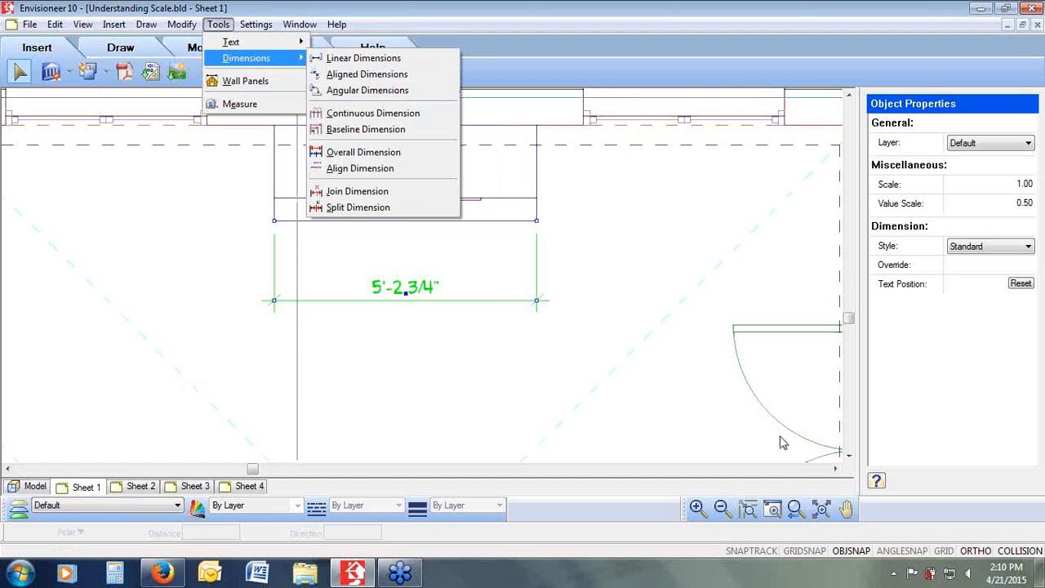
{"action": "left_click", "coordinate": [794, 513]}
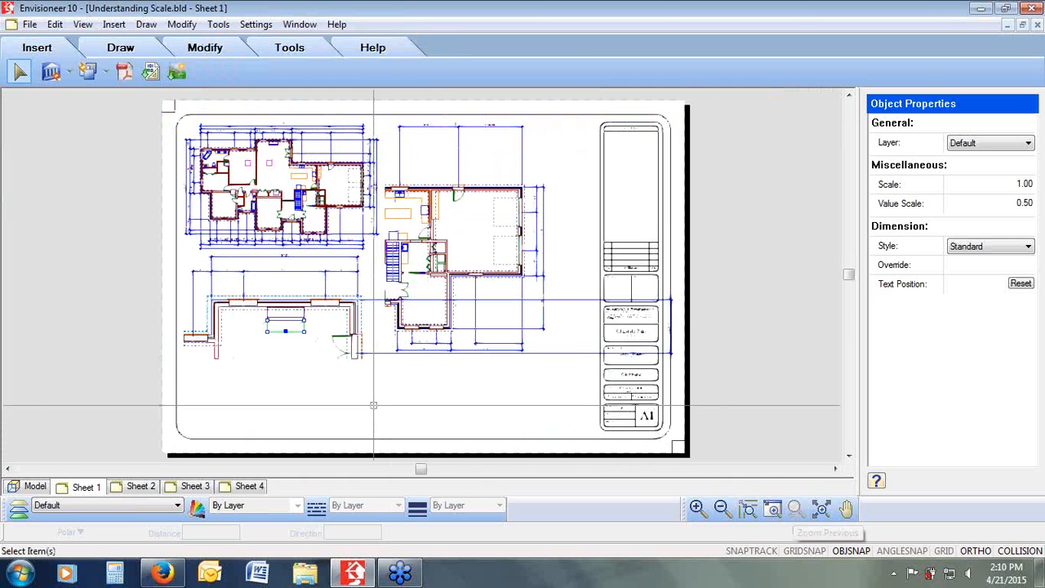
Step: Insert the Front Elevation SmartView as a drawing at 1/8" = 1'-0" in the upper-left area of Sheet 2
{"action": "left_click", "coordinate": [139, 486]}
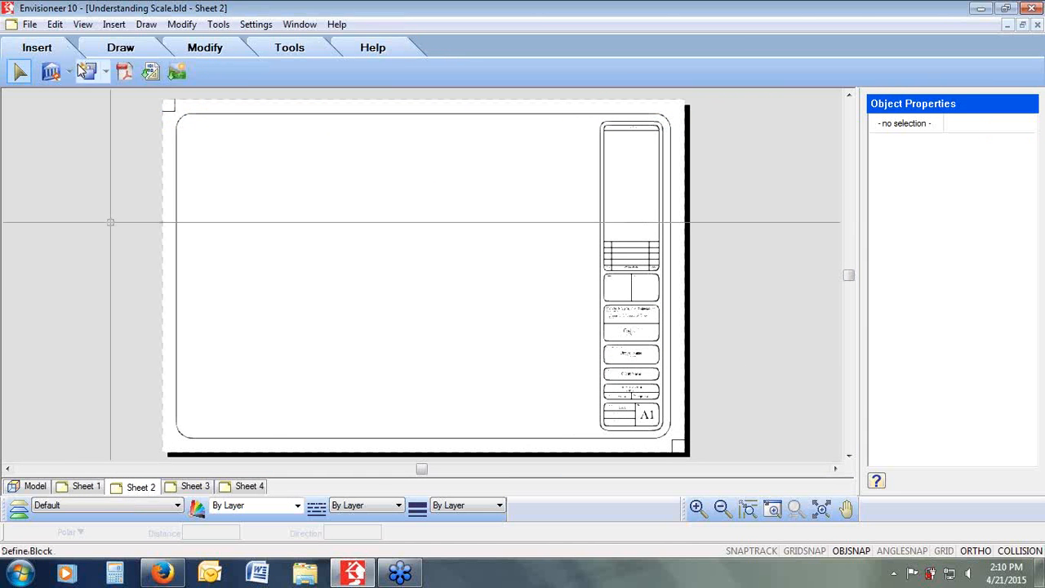
{"action": "left_click", "coordinate": [70, 71]}
{"action": "left_click", "coordinate": [90, 109]}
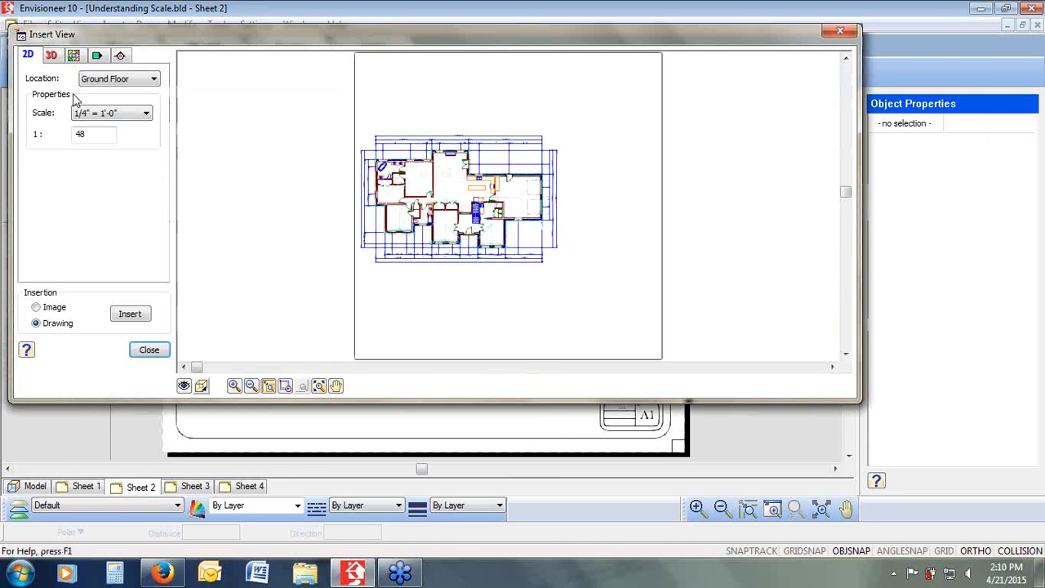
{"action": "left_click", "coordinate": [96, 56]}
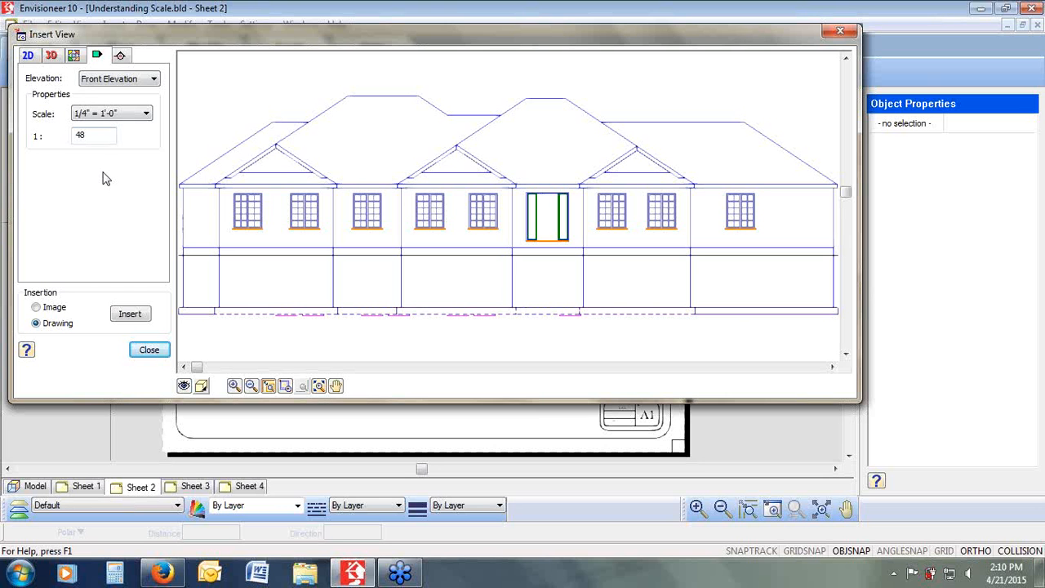
{"action": "left_click", "coordinate": [251, 385]}
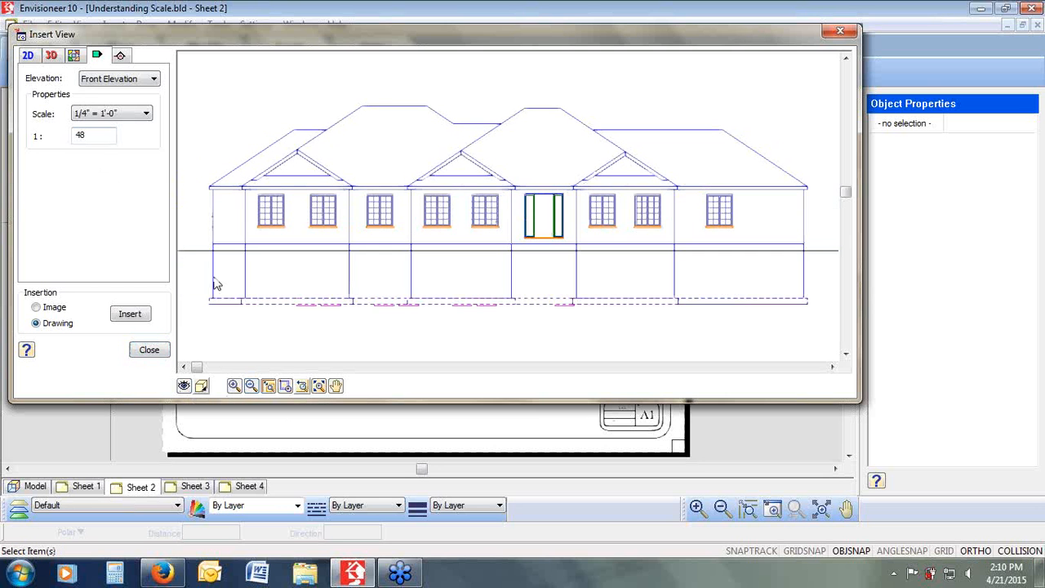
{"action": "left_click", "coordinate": [139, 115]}
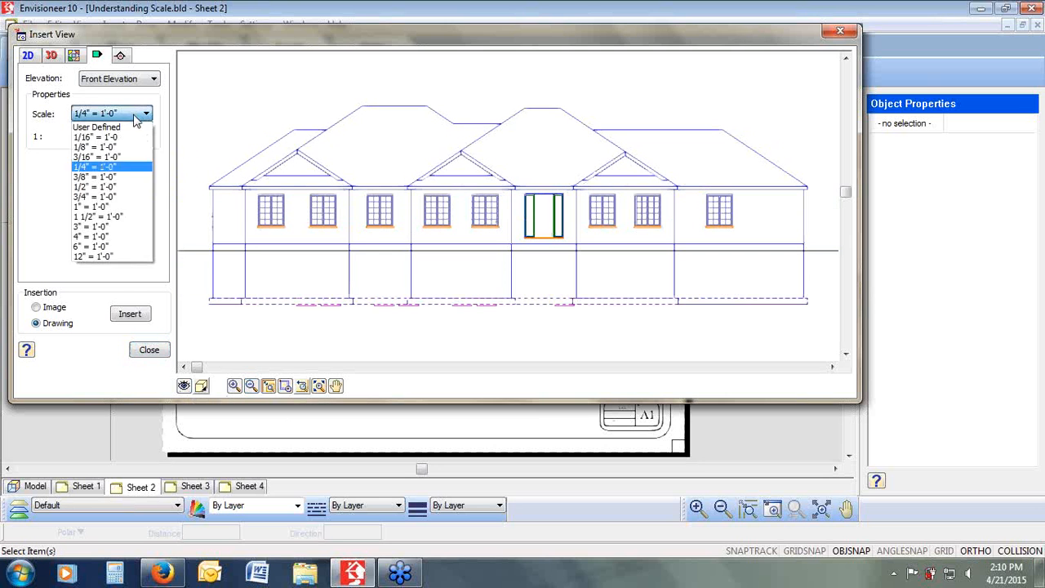
{"action": "left_click", "coordinate": [124, 147]}
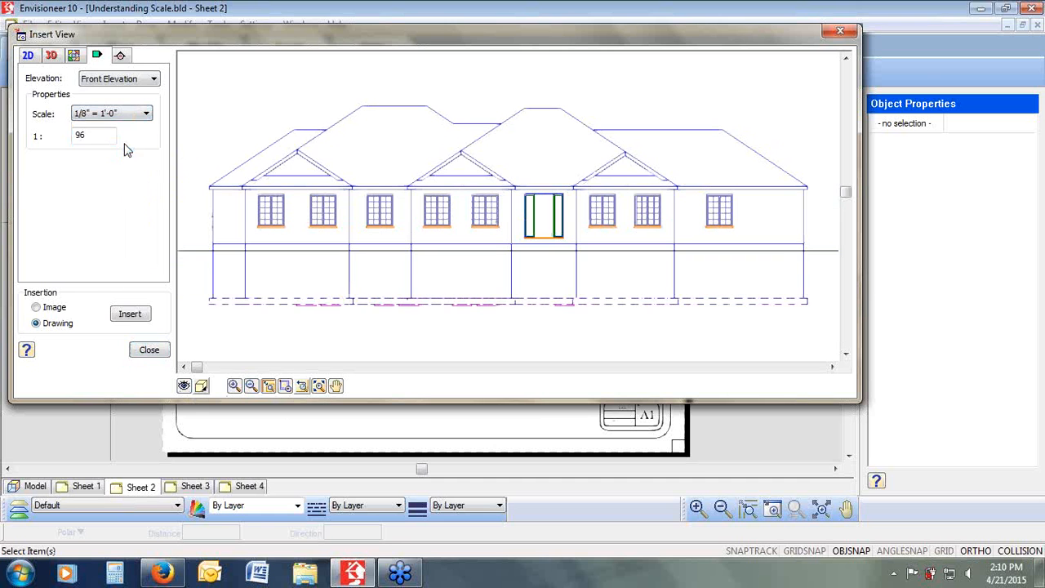
{"action": "left_click", "coordinate": [130, 313]}
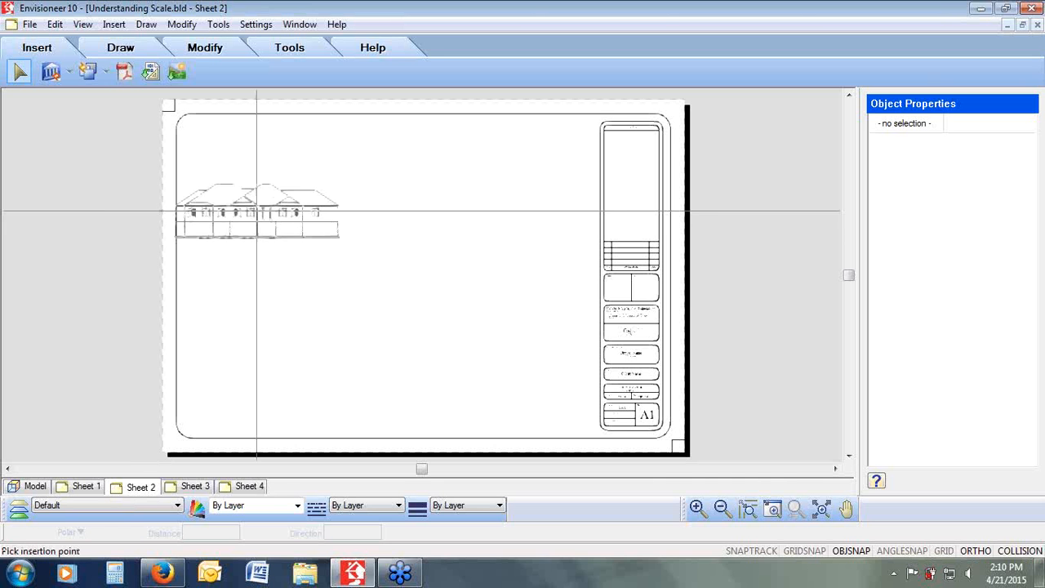
{"action": "left_click", "coordinate": [277, 157]}
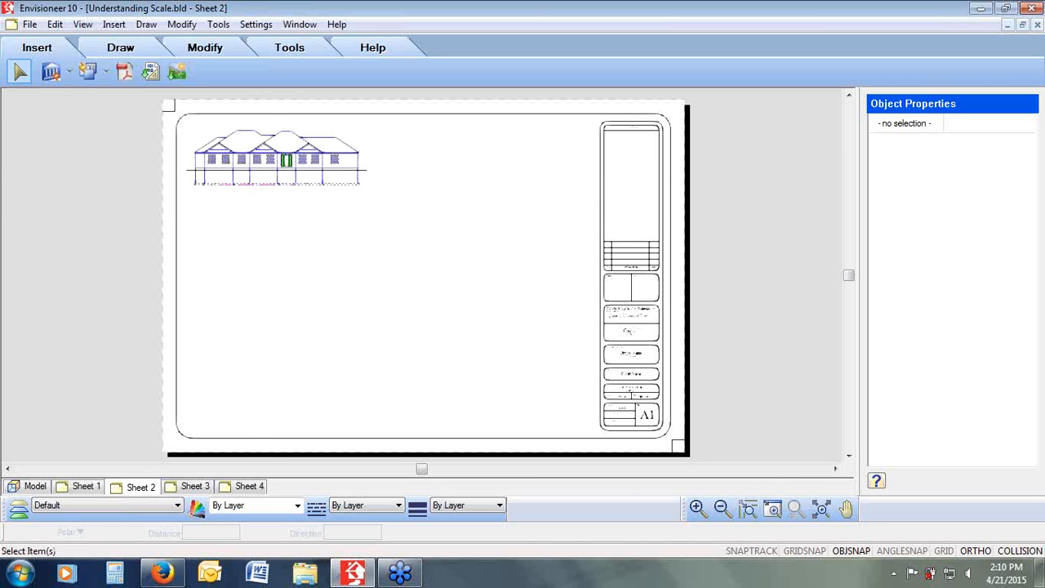
Step: Insert the Front Elevation SmartView again at 1/4" = 1'-0", placed below the 1/8" elevation on Sheet 2
{"action": "left_click", "coordinate": [53, 72]}
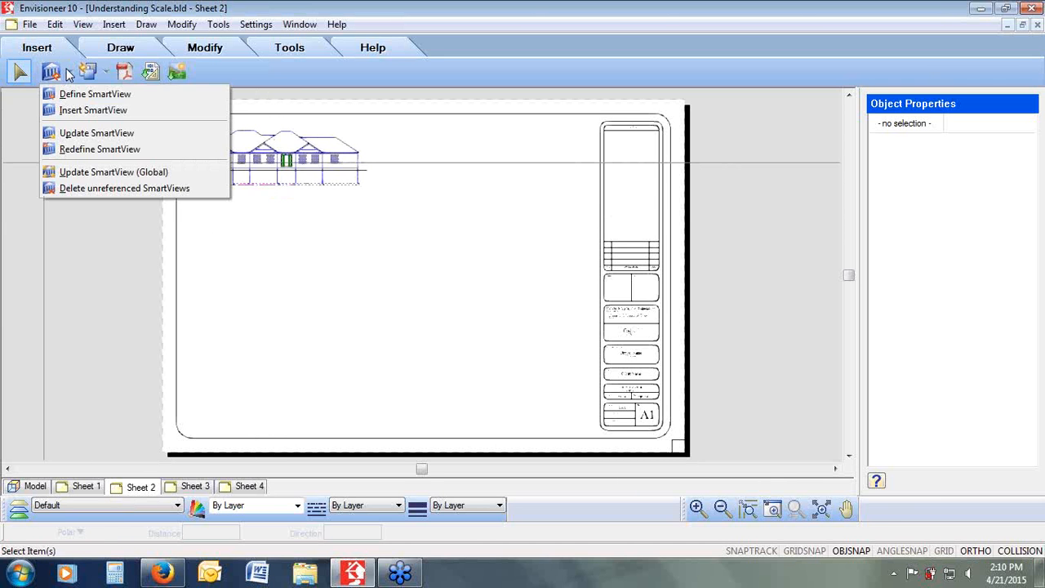
{"action": "left_click", "coordinate": [69, 96]}
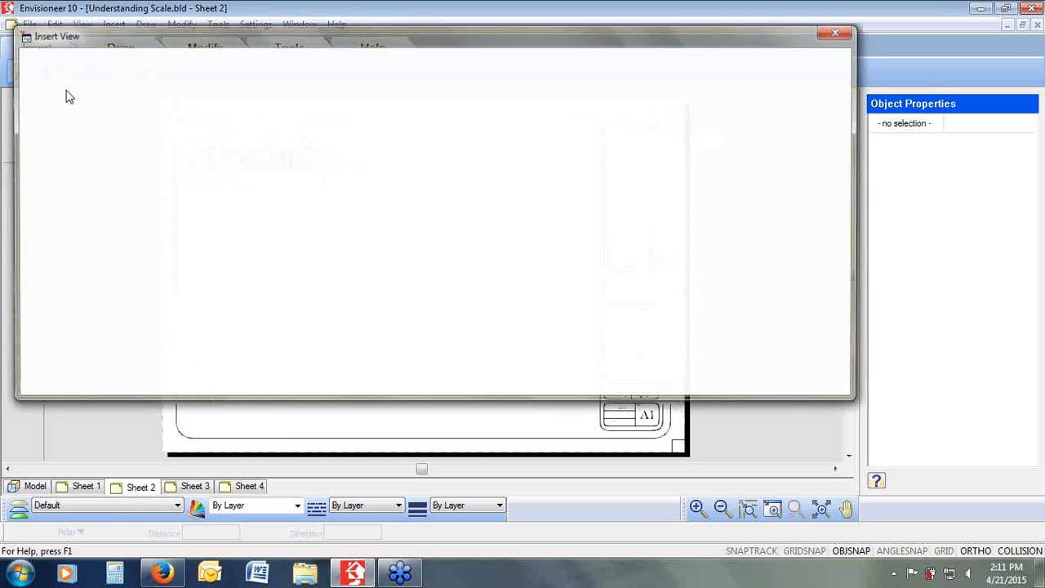
{"action": "left_click", "coordinate": [96, 57]}
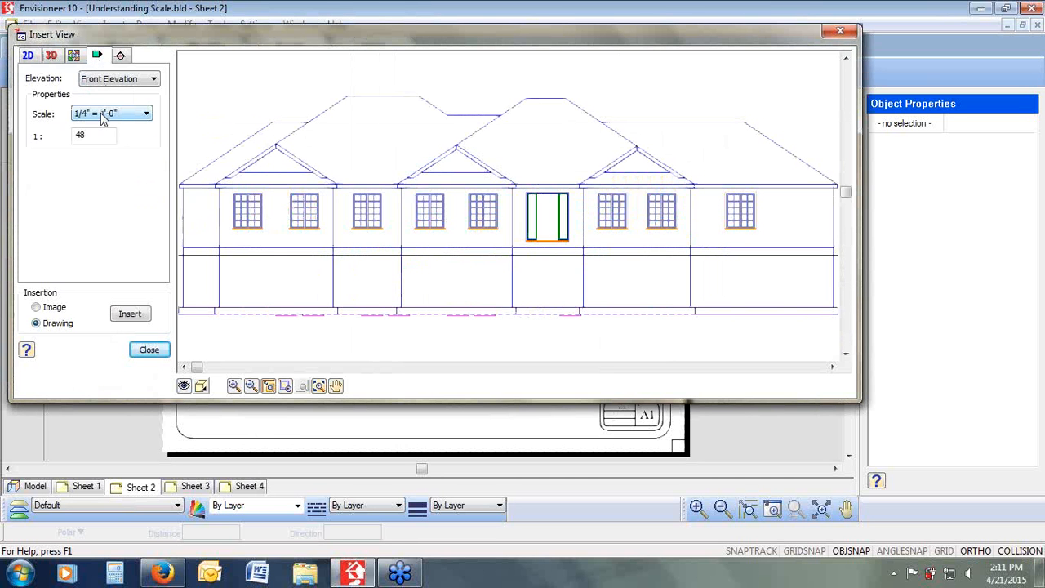
{"action": "left_click", "coordinate": [144, 315]}
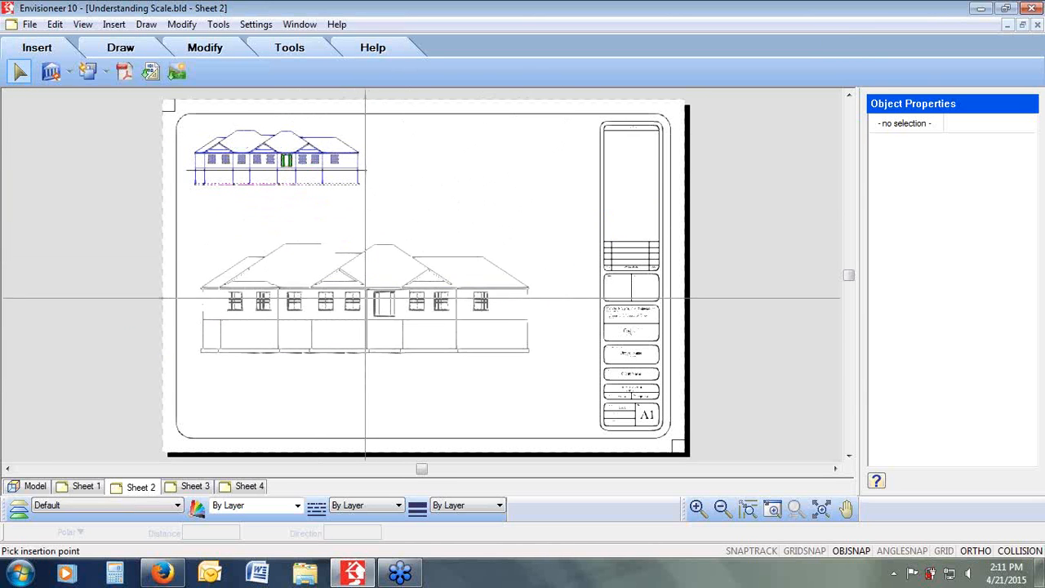
{"action": "left_click", "coordinate": [367, 301]}
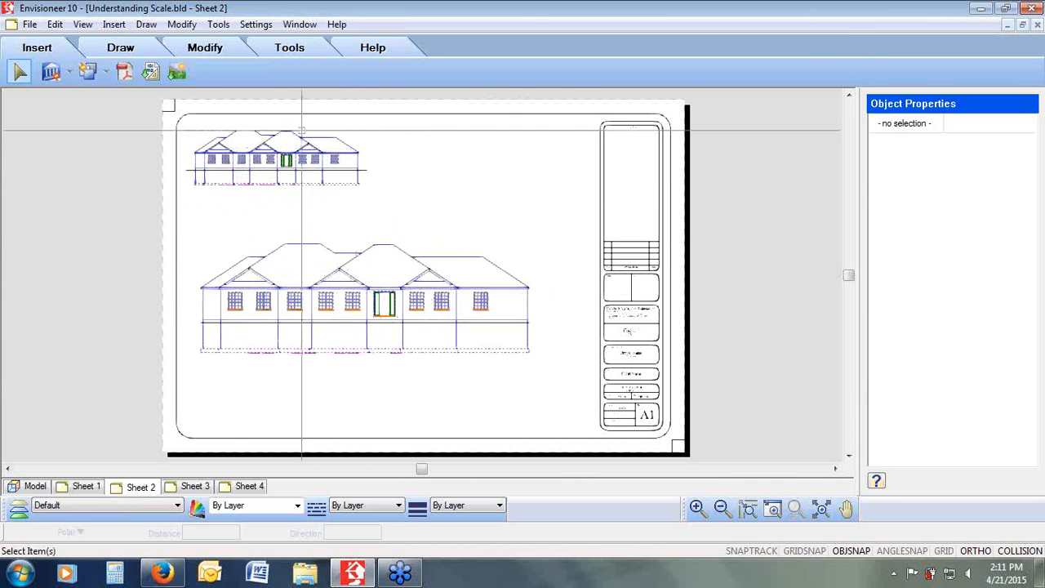
Step: Dimension the foundation wall height at the left end of the 1/4" elevation, placing the dimension line outside the wall
{"action": "left_click", "coordinate": [218, 25]}
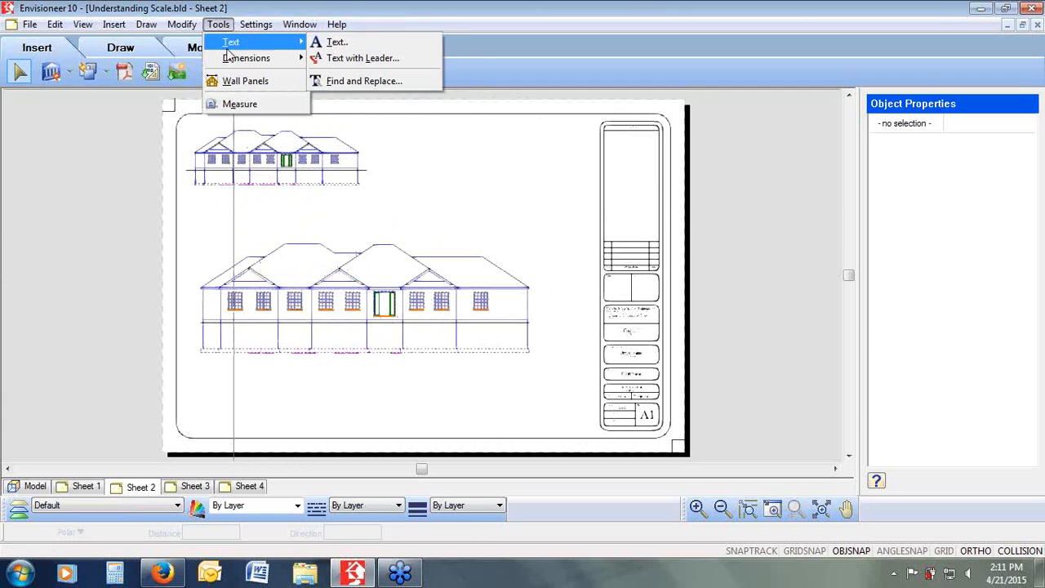
{"action": "mouse_move", "coordinate": [245, 58]}
{"action": "left_click", "coordinate": [331, 59]}
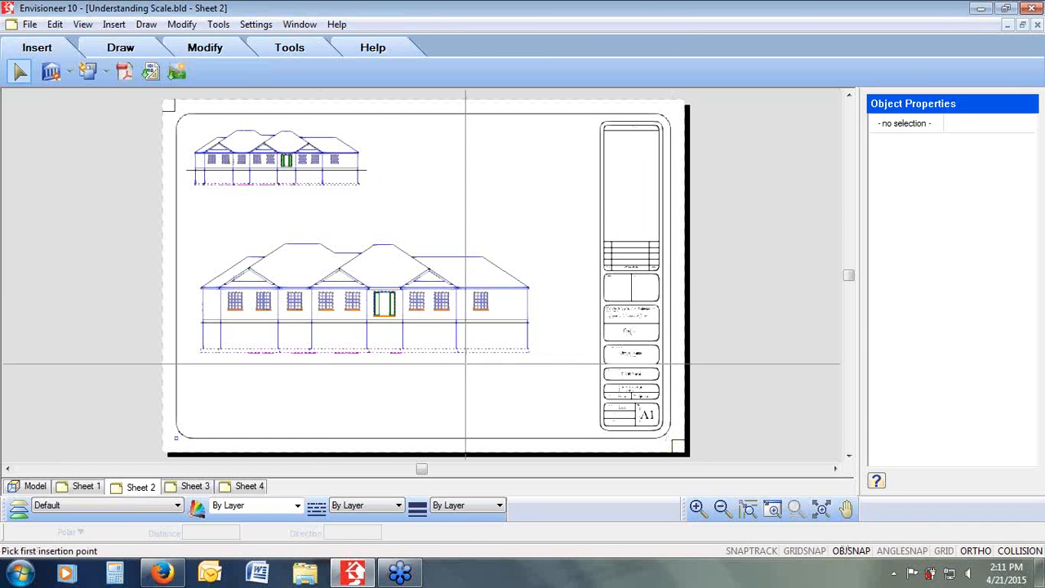
{"action": "left_click_drag", "start_coordinate": [334, 236], "coordinate": [172, 356]}
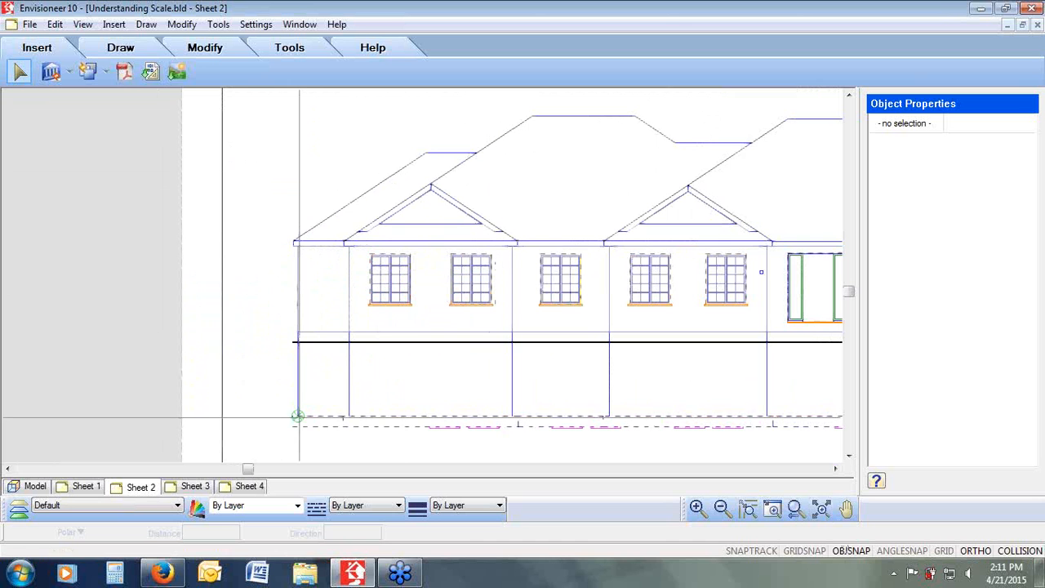
{"action": "left_click", "coordinate": [298, 416]}
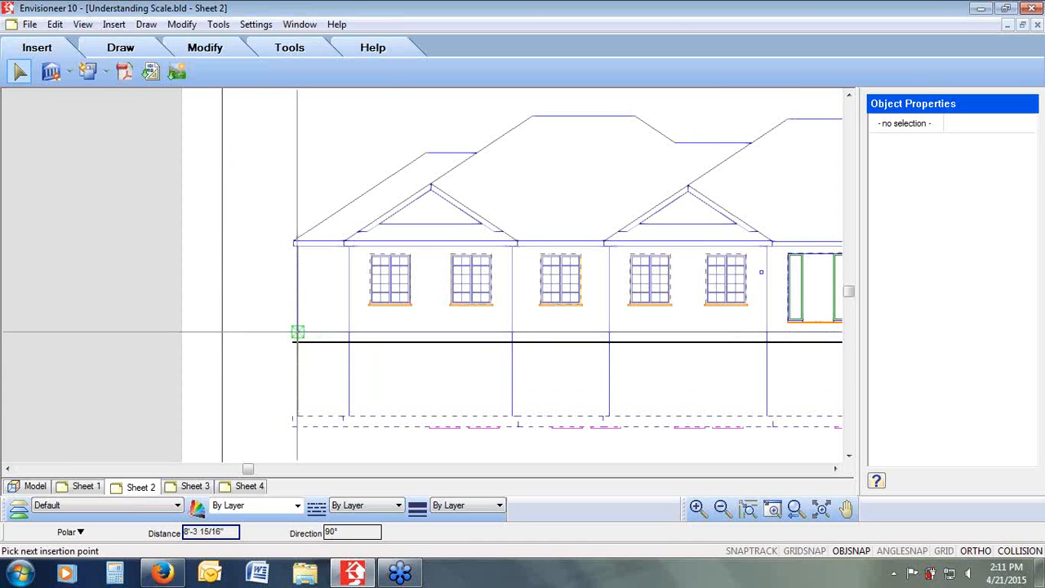
{"action": "left_click", "coordinate": [297, 331]}
{"action": "left_click", "coordinate": [257, 365]}
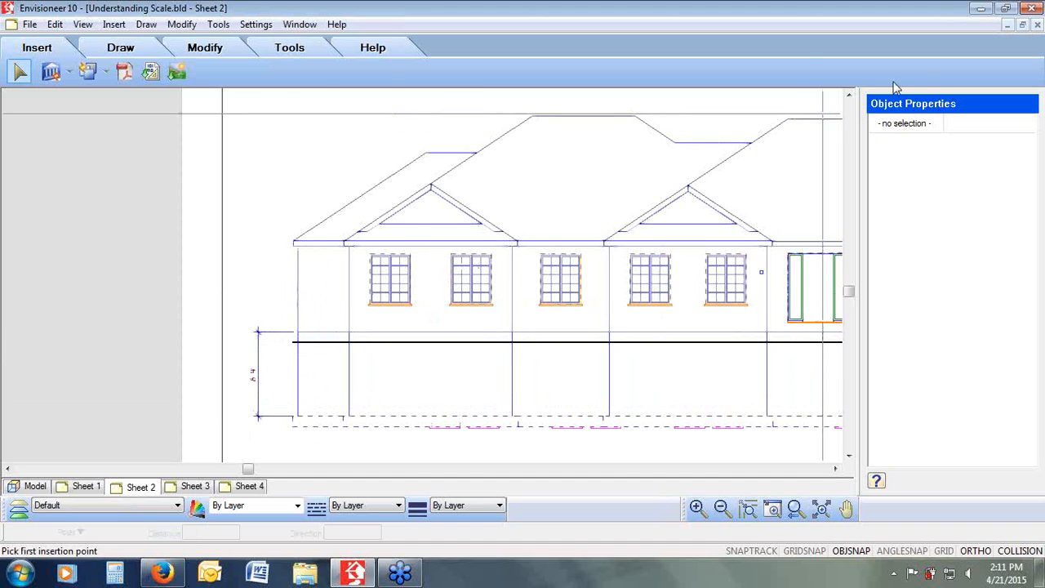
Step: Dimension the left end of the 1/8" elevation from the top of the footing up to the grade line, outside the wall
{"action": "left_click", "coordinate": [849, 96]}
{"action": "left_click", "coordinate": [849, 95]}
{"action": "left_click", "coordinate": [849, 96]}
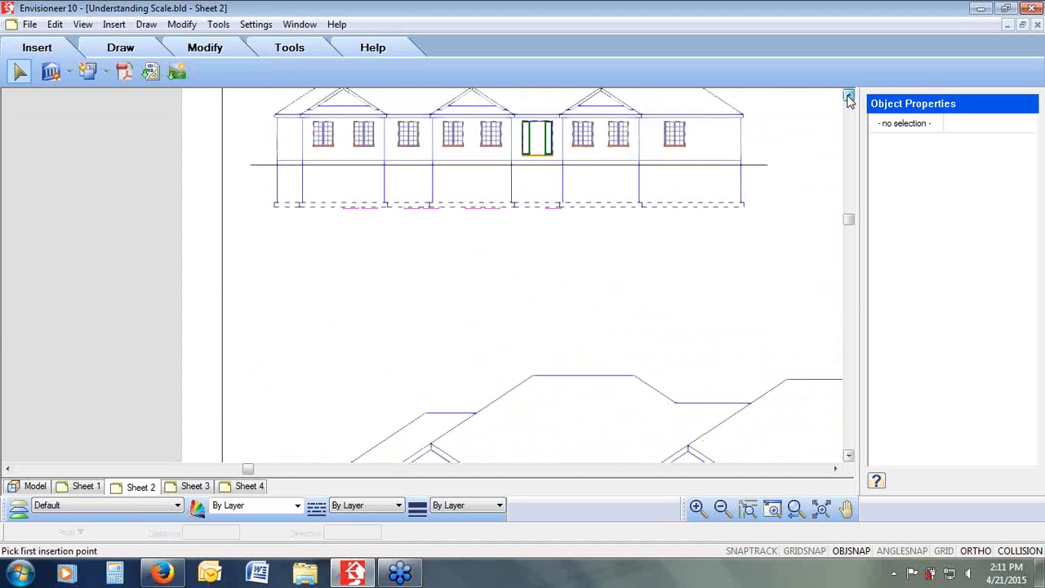
{"action": "left_click", "coordinate": [849, 96]}
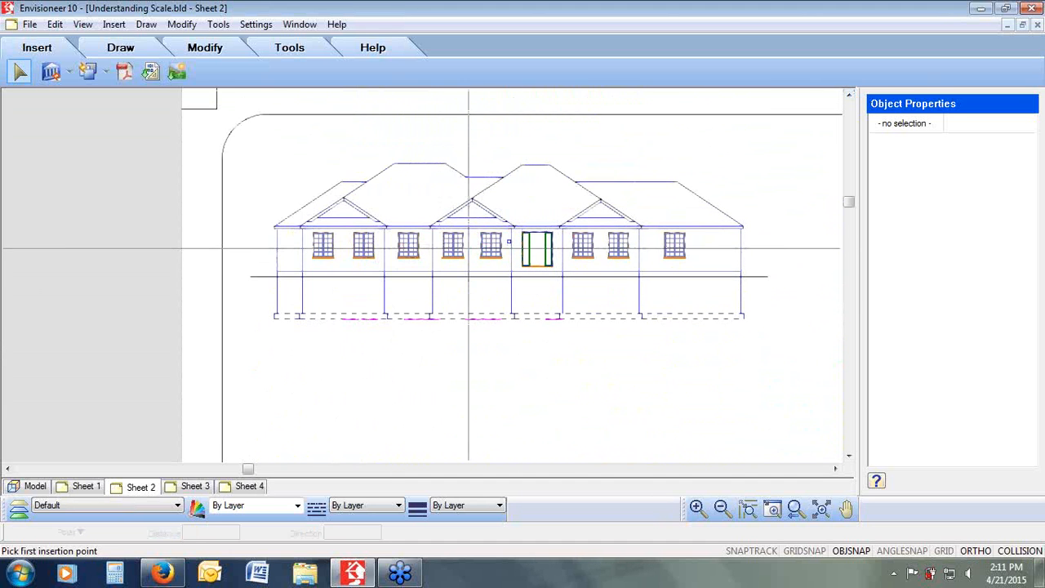
{"action": "left_click", "coordinate": [218, 25]}
{"action": "mouse_move", "coordinate": [236, 58]}
{"action": "left_click", "coordinate": [343, 58]}
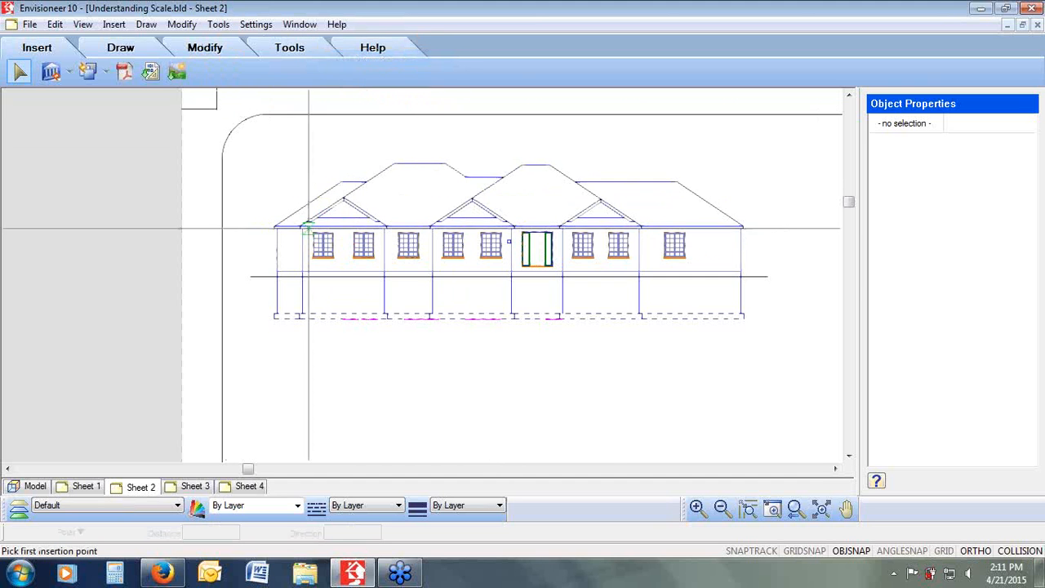
{"action": "left_click", "coordinate": [276, 313]}
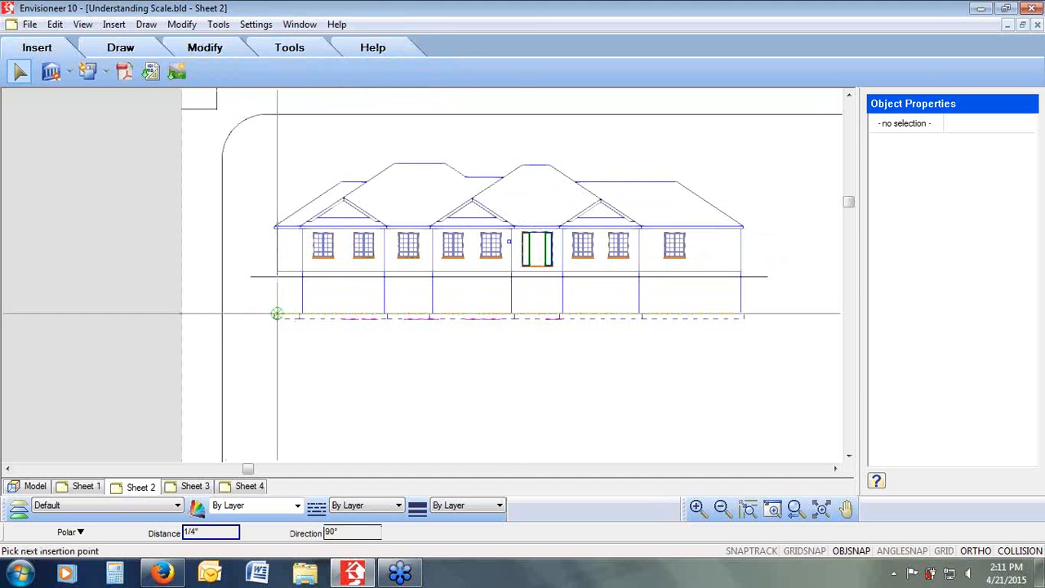
{"action": "left_click", "coordinate": [276, 279]}
{"action": "left_click", "coordinate": [255, 288]}
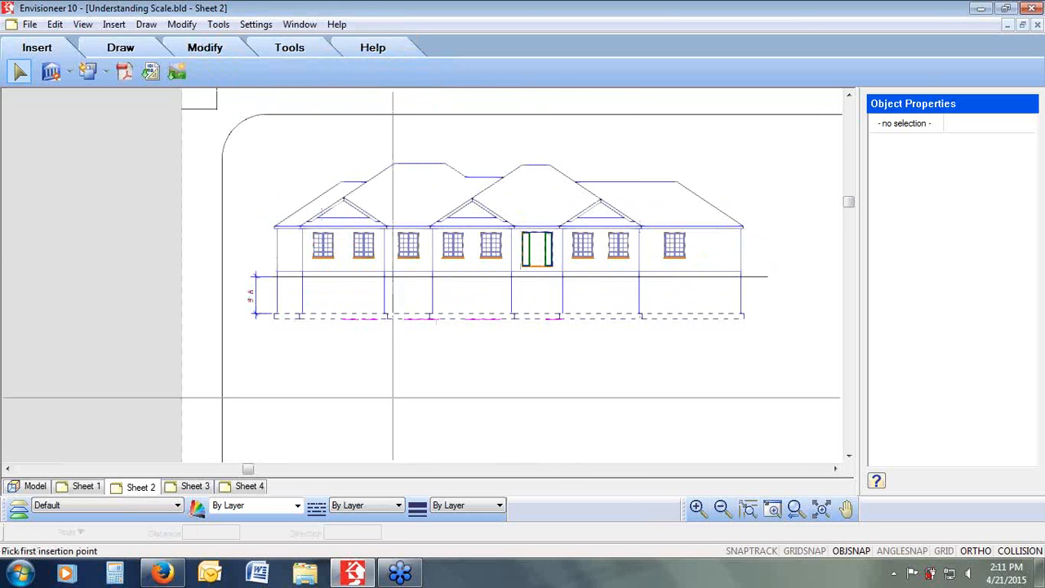
Step: Set the Value Scale of the 1/8" elevation's foundation dimension to 2, then deselect it in the full sheet view
{"action": "left_click_drag", "start_coordinate": [301, 341], "coordinate": [240, 274]}
{"action": "right_click", "coordinate": [281, 266]}
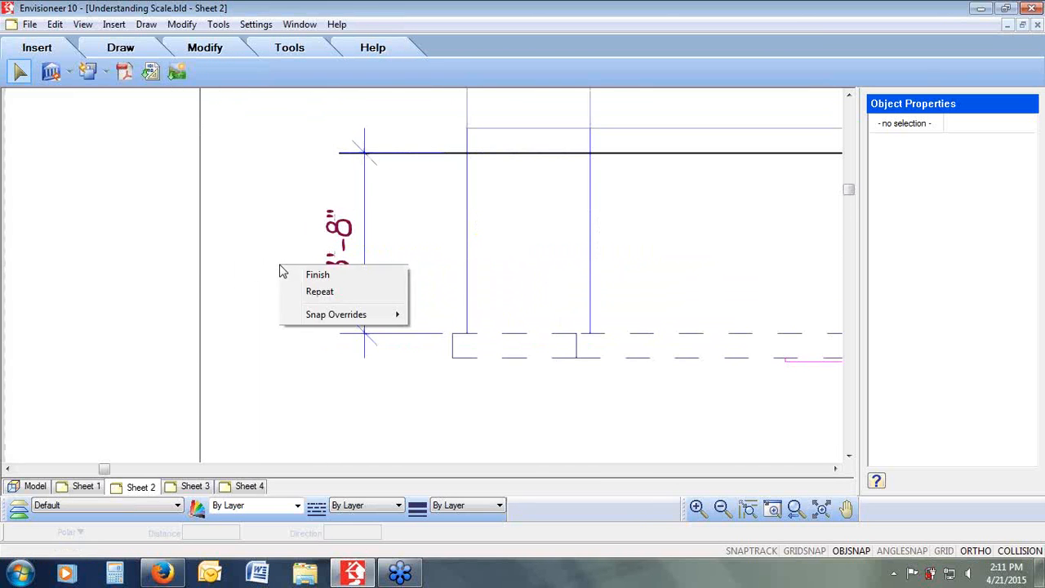
{"action": "left_click", "coordinate": [310, 274]}
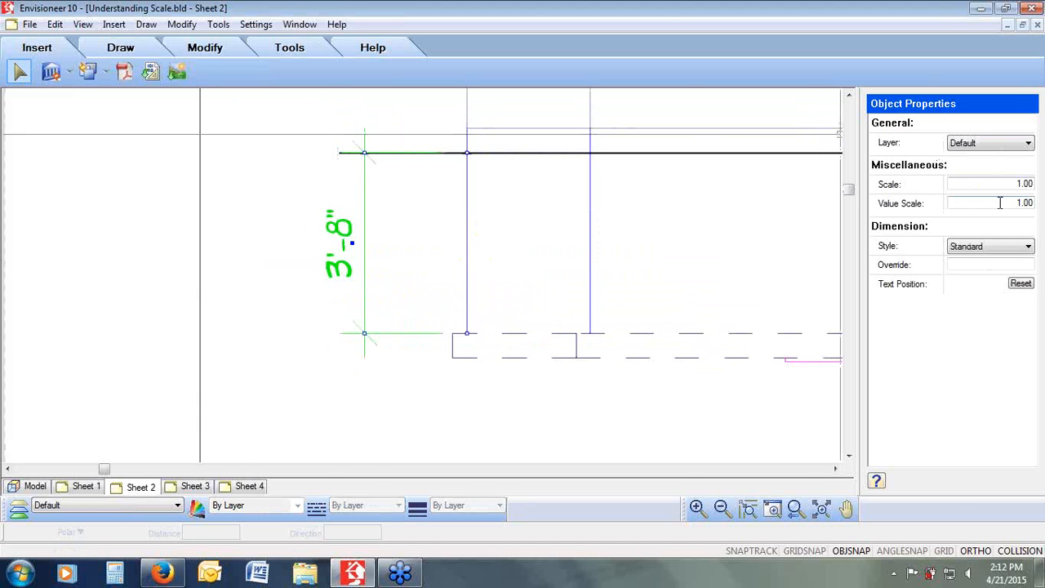
{"action": "left_click_drag", "start_coordinate": [1009, 202], "coordinate": [1036, 203]}
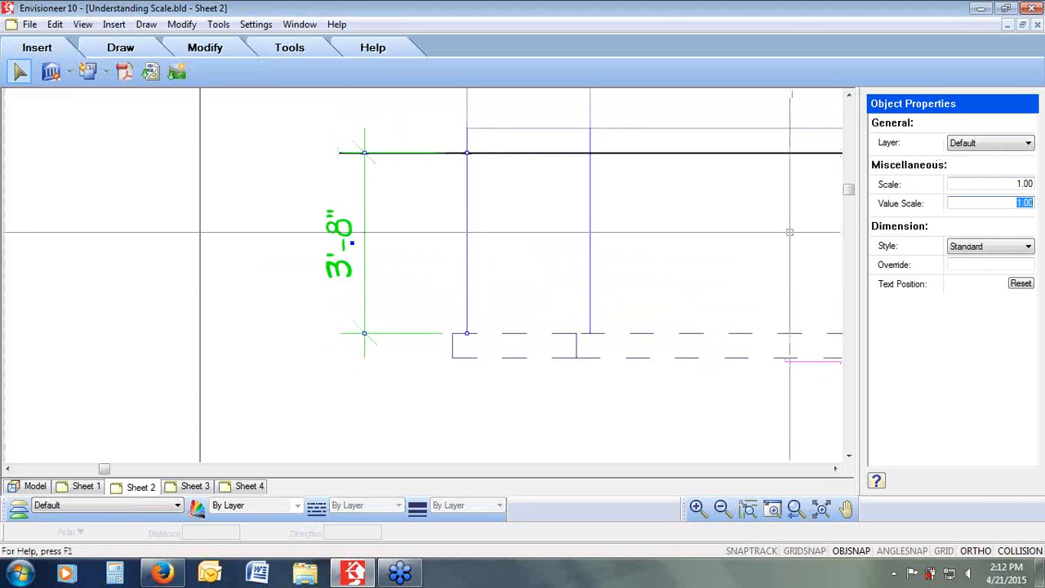
{"action": "type", "text": "2"}
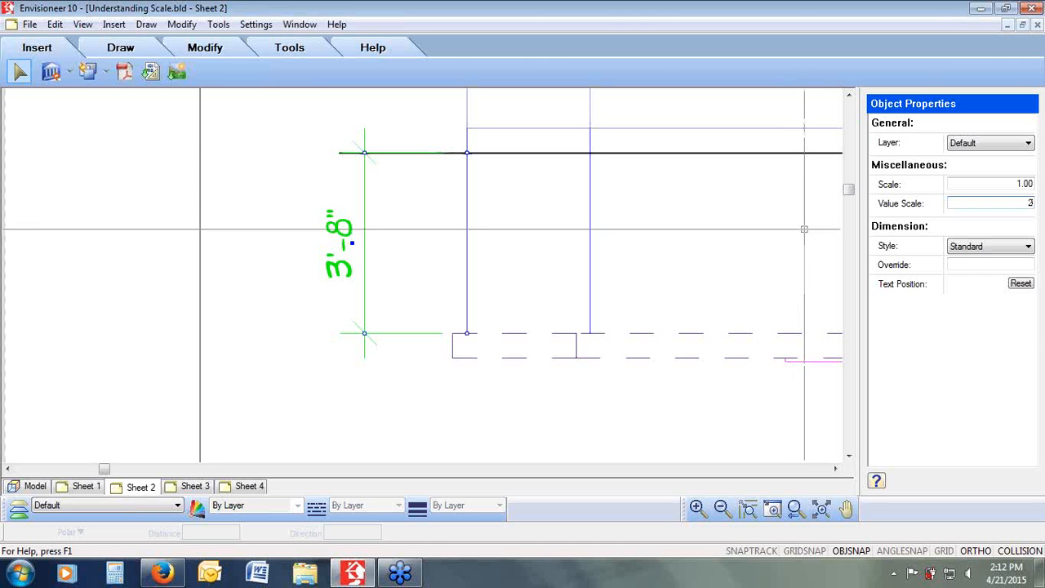
{"action": "left_click", "coordinate": [984, 184]}
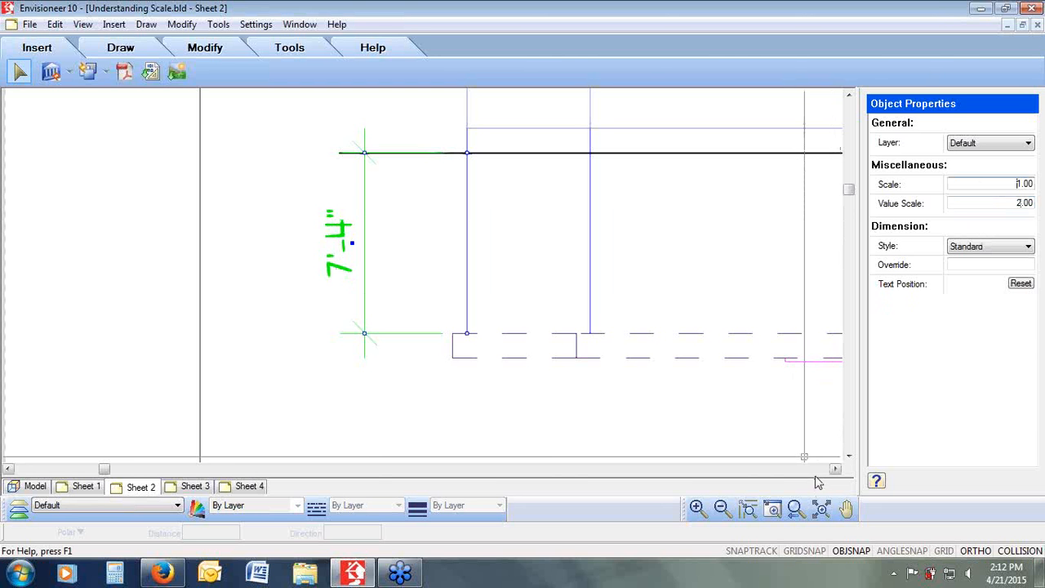
{"action": "left_click", "coordinate": [795, 508]}
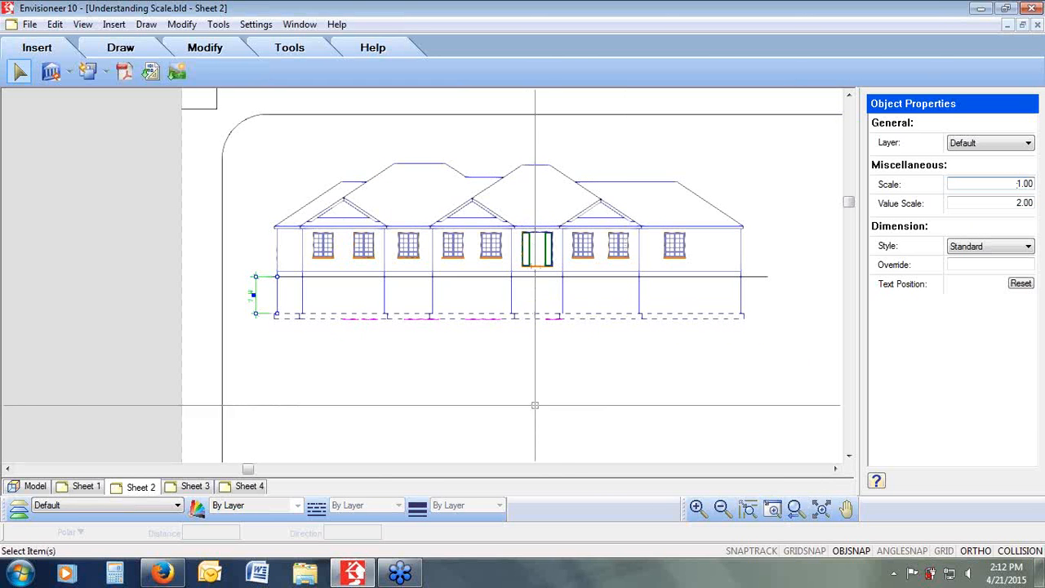
{"action": "left_click", "coordinate": [795, 509]}
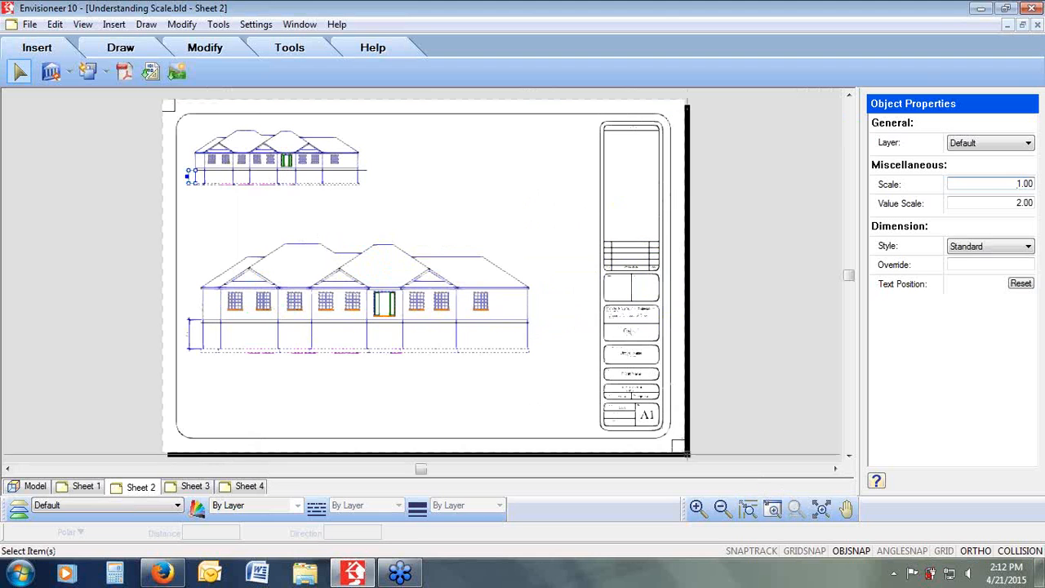
{"action": "left_click", "coordinate": [428, 193]}
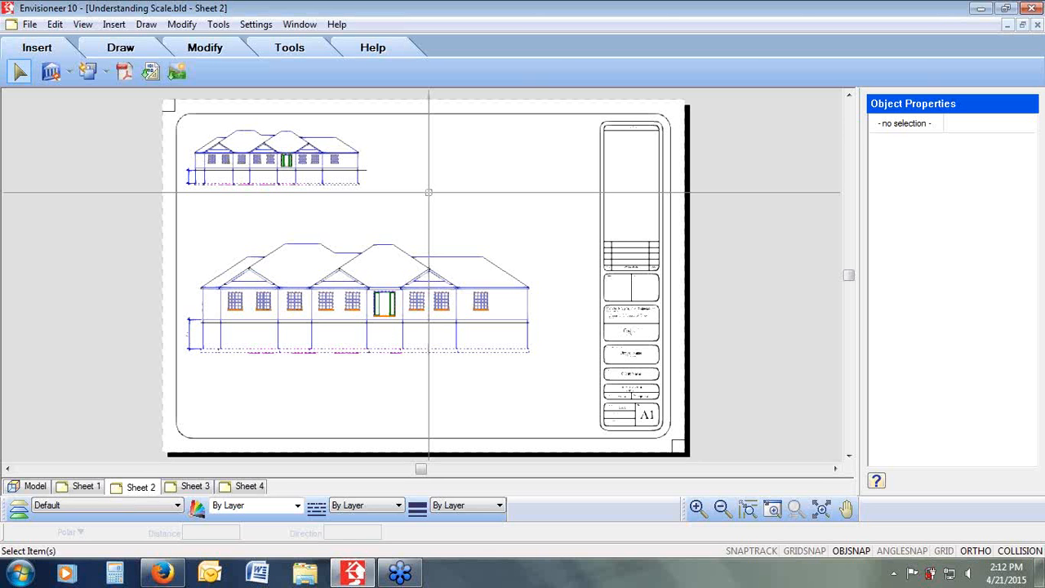
Step: Set up printing of Sheet 2 to deskPDF on Arch D paper in Landscape orientation
{"action": "left_click", "coordinate": [29, 23]}
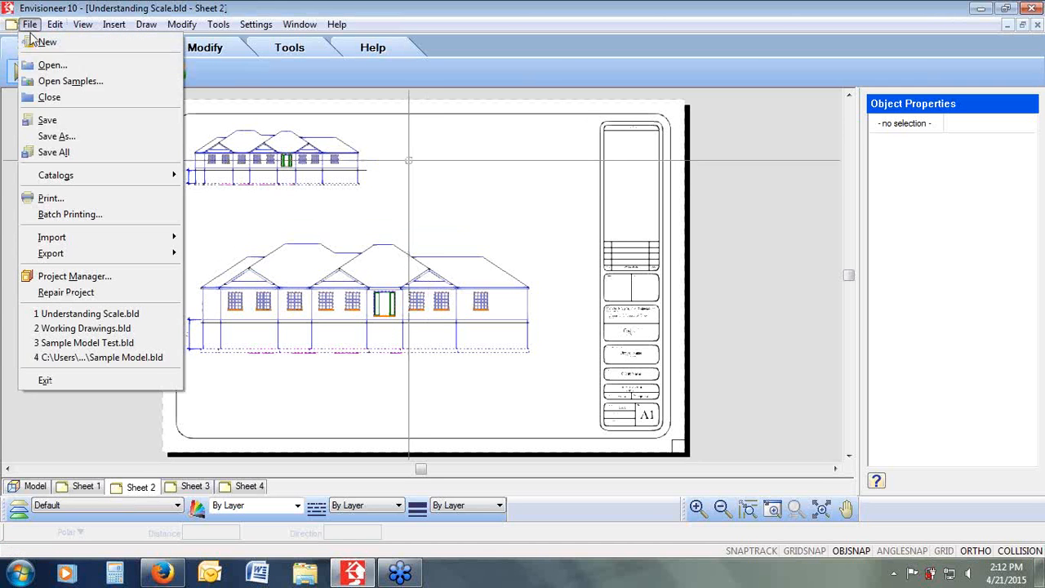
{"action": "left_click", "coordinate": [57, 197]}
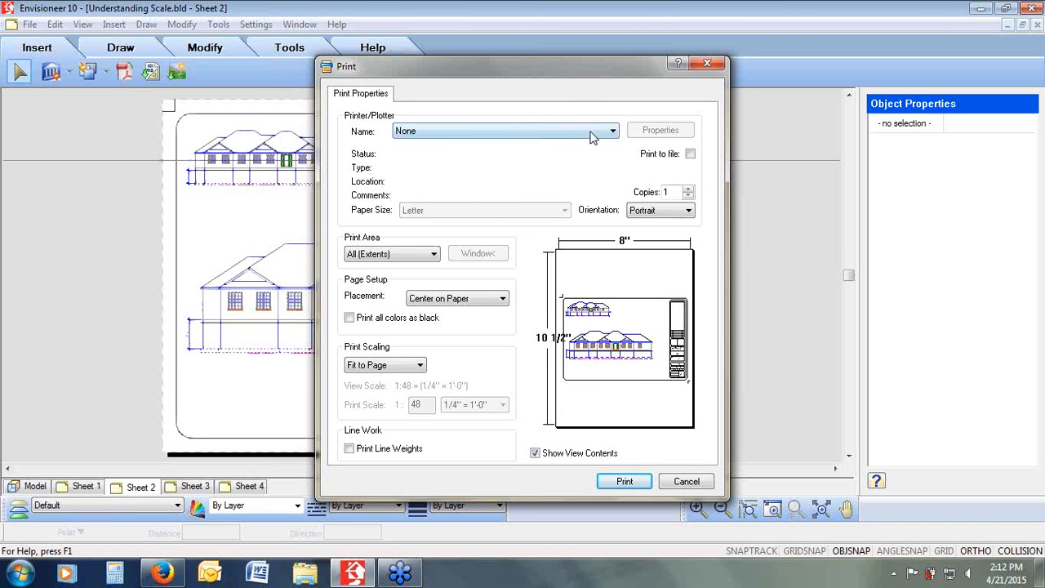
{"action": "left_click", "coordinate": [590, 132]}
{"action": "left_click", "coordinate": [553, 224]}
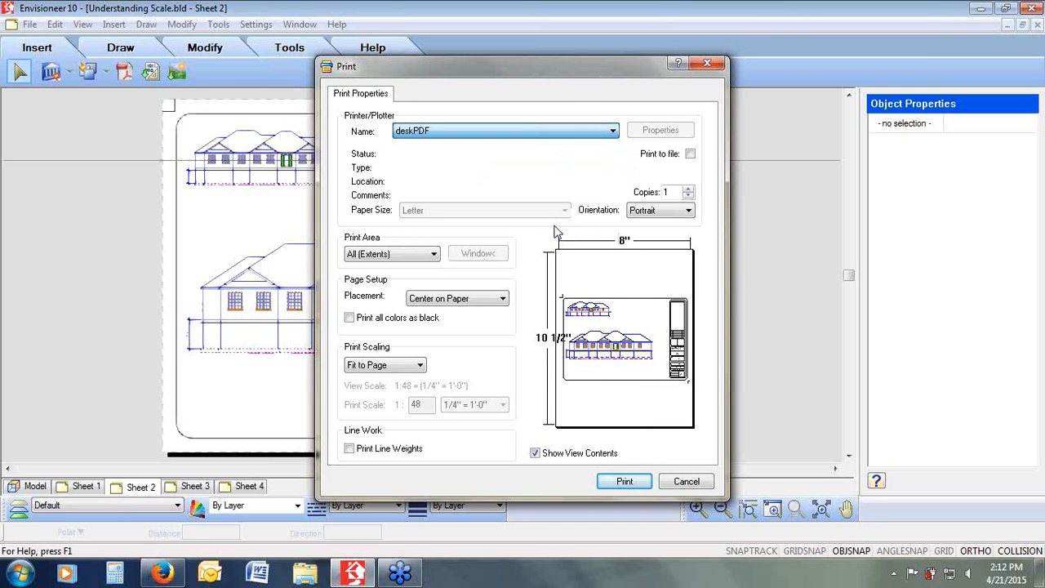
{"action": "left_click", "coordinate": [564, 210]}
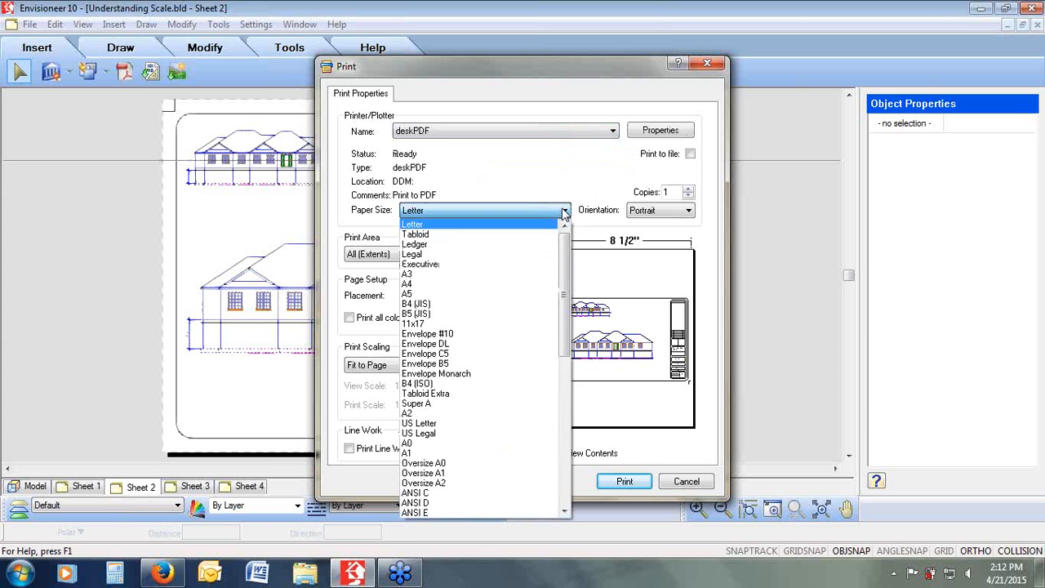
{"action": "scroll", "coordinate": [569, 381], "scroll_direction": "down", "scroll_amount": 1}
{"action": "left_click_drag", "start_coordinate": [569, 381], "coordinate": [563, 414]}
{"action": "left_click", "coordinate": [478, 275]}
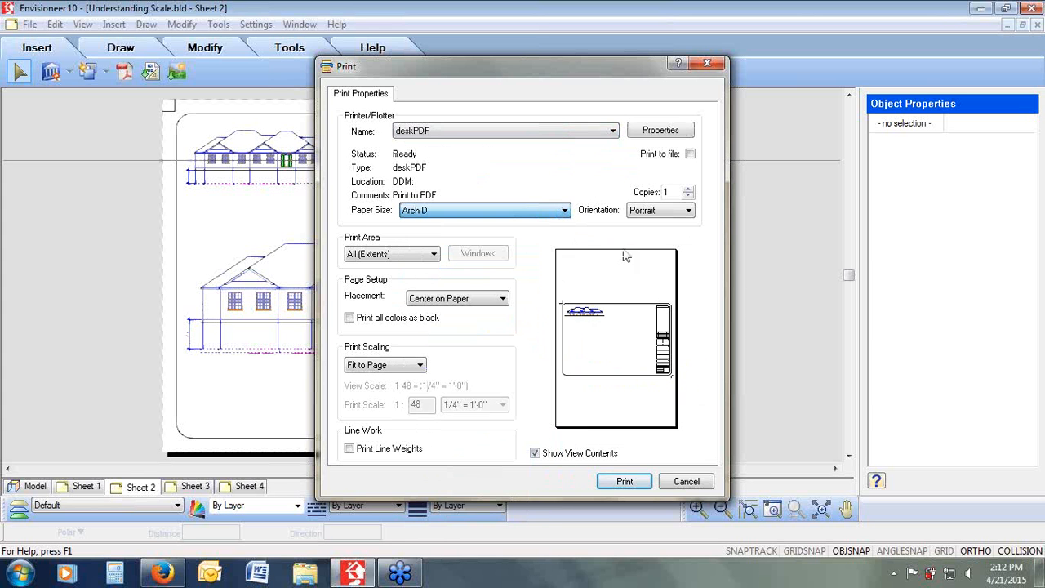
{"action": "left_click", "coordinate": [670, 214]}
{"action": "left_click", "coordinate": [666, 234]}
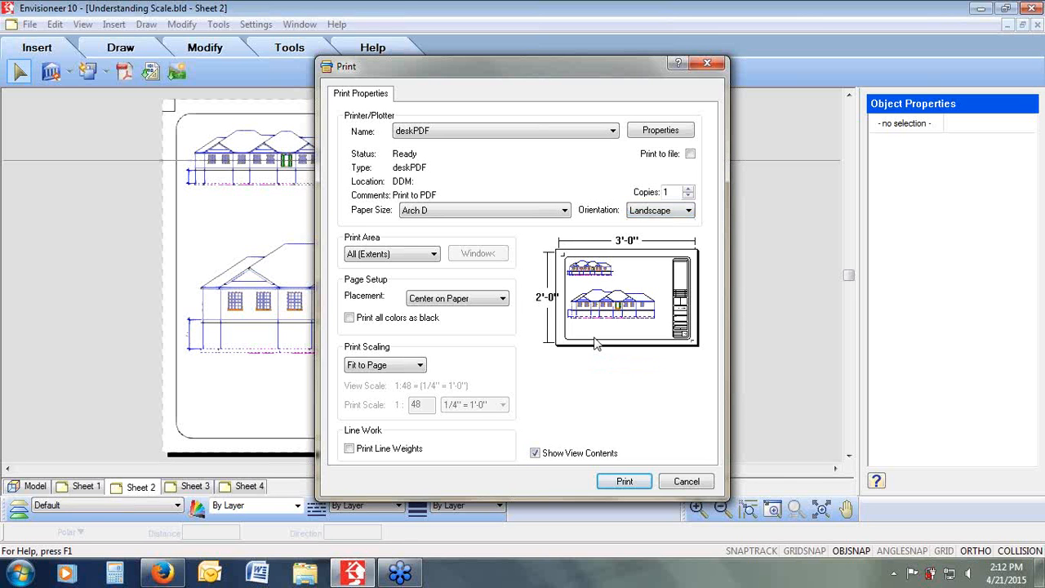
Step: Change the print scaling to Print to Scale
{"action": "left_click", "coordinate": [401, 373]}
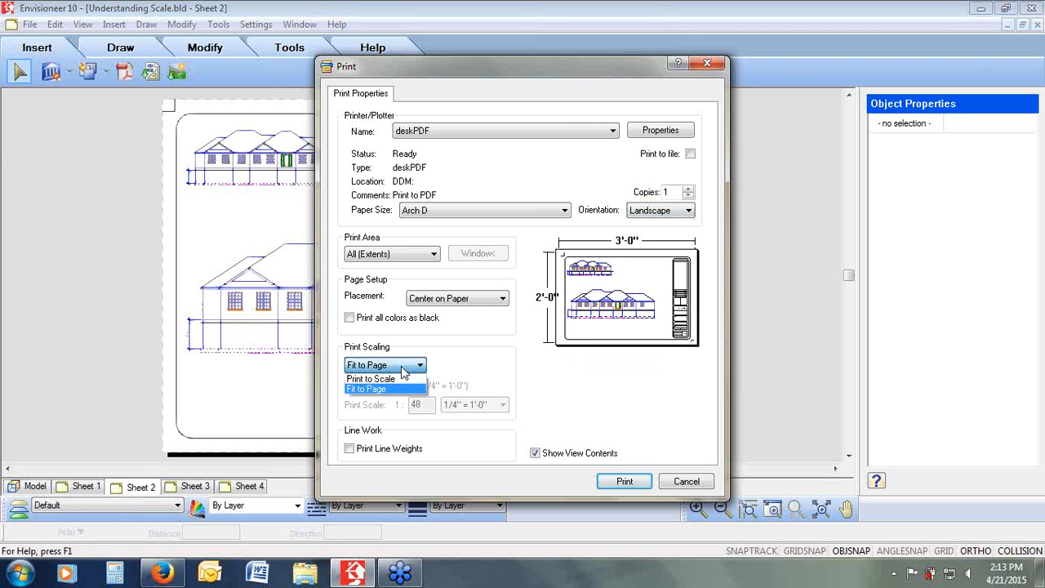
{"action": "left_click", "coordinate": [401, 373]}
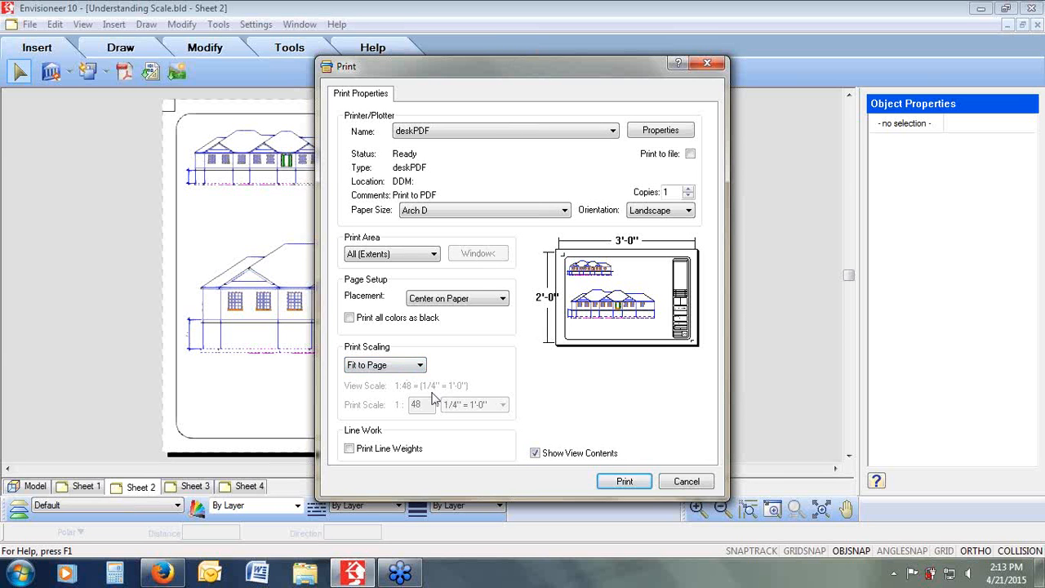
{"action": "left_click", "coordinate": [410, 369]}
{"action": "left_click", "coordinate": [407, 379]}
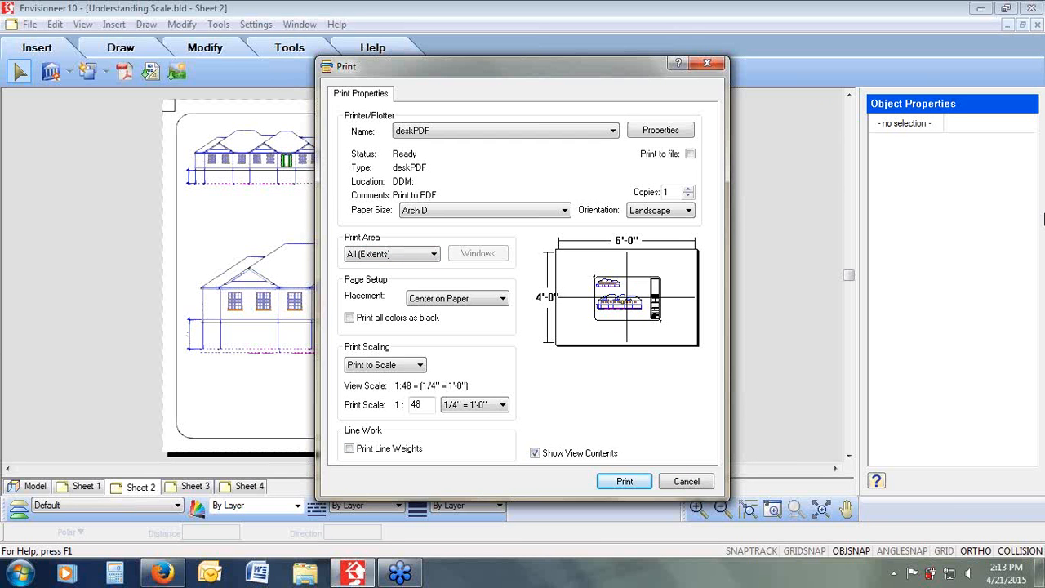
{"action": "left_click", "coordinate": [1033, 192]}
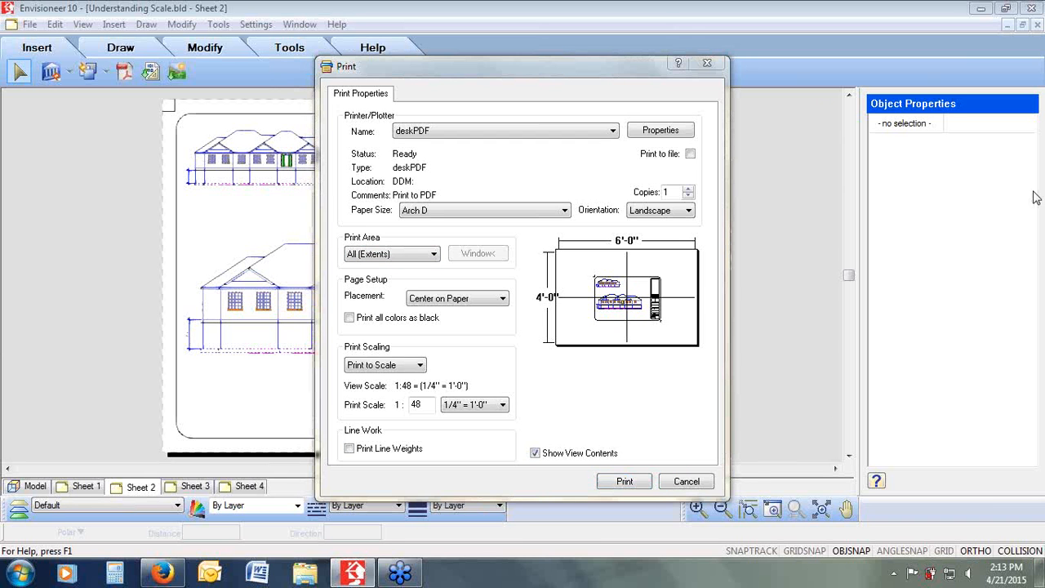
{"action": "left_click", "coordinate": [976, 227]}
{"action": "mouse_move", "coordinate": [647, 274]}
{"action": "left_mouse_down"}
{"action": "mouse_move", "coordinate": [606, 275]}
{"action": "mouse_move", "coordinate": [595, 320]}
{"action": "mouse_move", "coordinate": [661, 318]}
{"action": "mouse_move", "coordinate": [660, 276]}
{"action": "mouse_move", "coordinate": [642, 275]}
{"action": "left_mouse_up"}
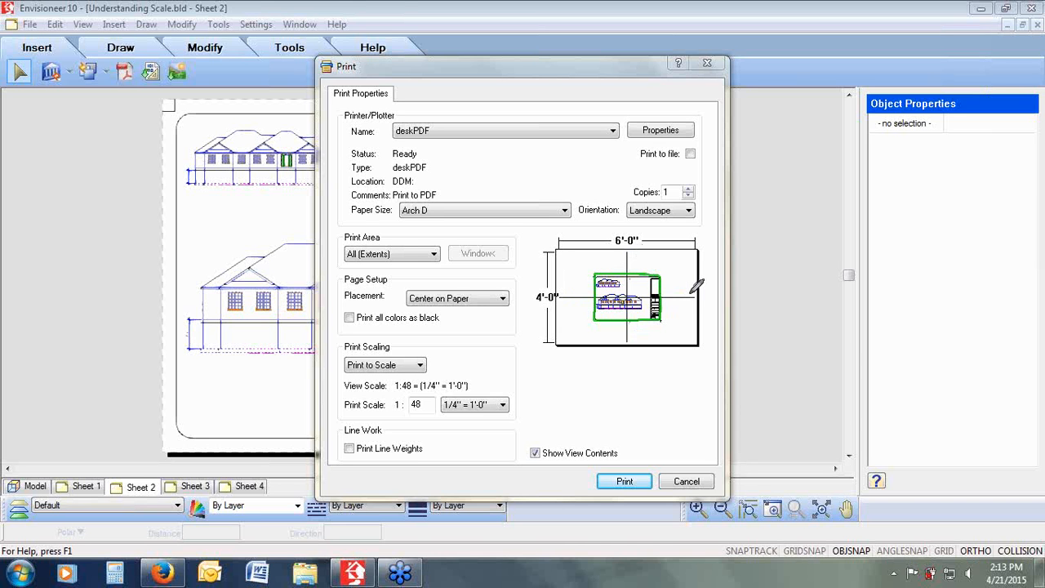
{"action": "mouse_move", "coordinate": [424, 347]}
{"action": "left_mouse_down"}
{"action": "mouse_move", "coordinate": [349, 335]}
{"action": "mouse_move", "coordinate": [339, 381]}
{"action": "mouse_move", "coordinate": [433, 344]}
{"action": "left_mouse_up"}
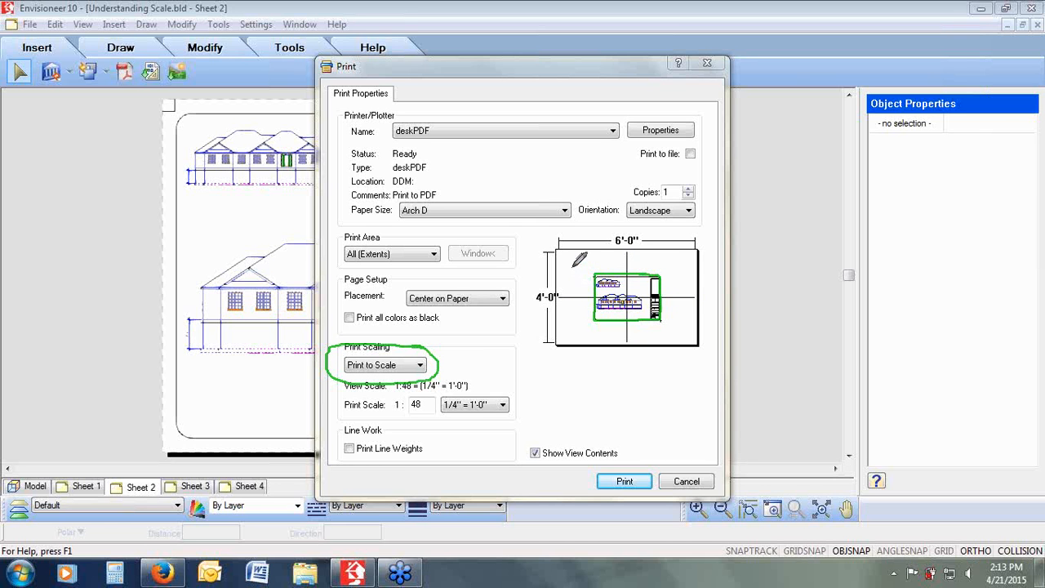
{"action": "left_click_drag", "start_coordinate": [571, 268], "coordinate": [571, 281]}
{"action": "left_click_drag", "start_coordinate": [650, 270], "coordinate": [665, 270]}
{"action": "mouse_move", "coordinate": [570, 319]}
{"action": "left_mouse_down"}
{"action": "mouse_move", "coordinate": [573, 334]}
{"action": "mouse_move", "coordinate": [563, 336]}
{"action": "left_mouse_up"}
{"action": "left_click_drag", "start_coordinate": [673, 323], "coordinate": [679, 340]}
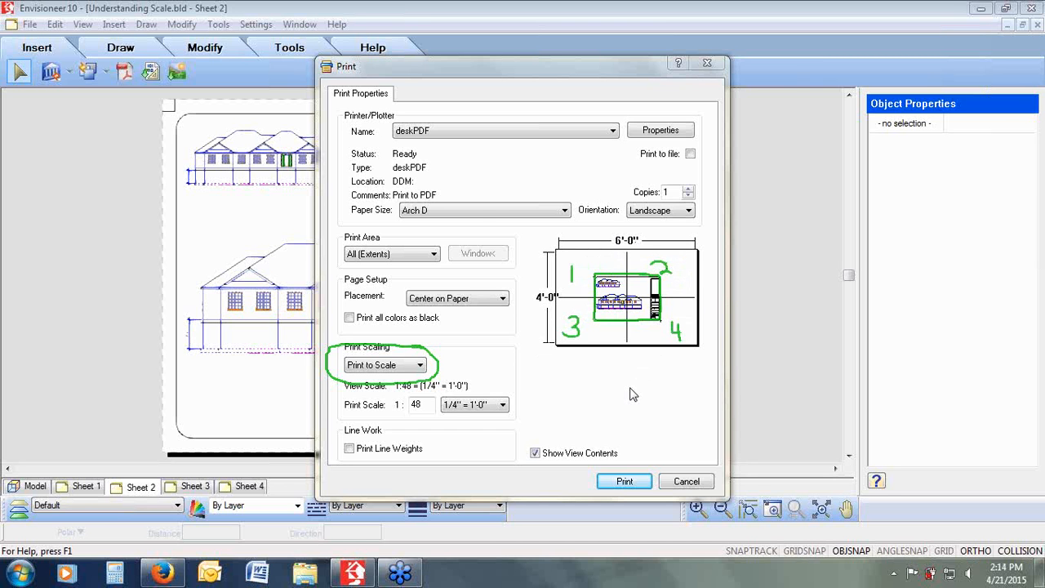
Step: Set the print area to a window spanning opposite corners of Sheet 2's title block border
{"action": "left_click", "coordinate": [430, 255]}
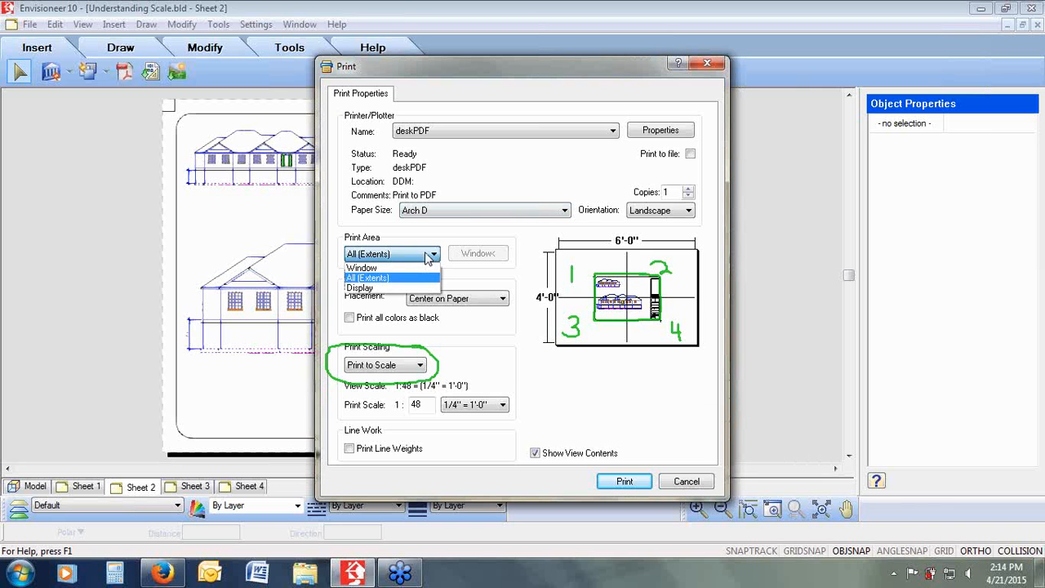
{"action": "left_click", "coordinate": [417, 269]}
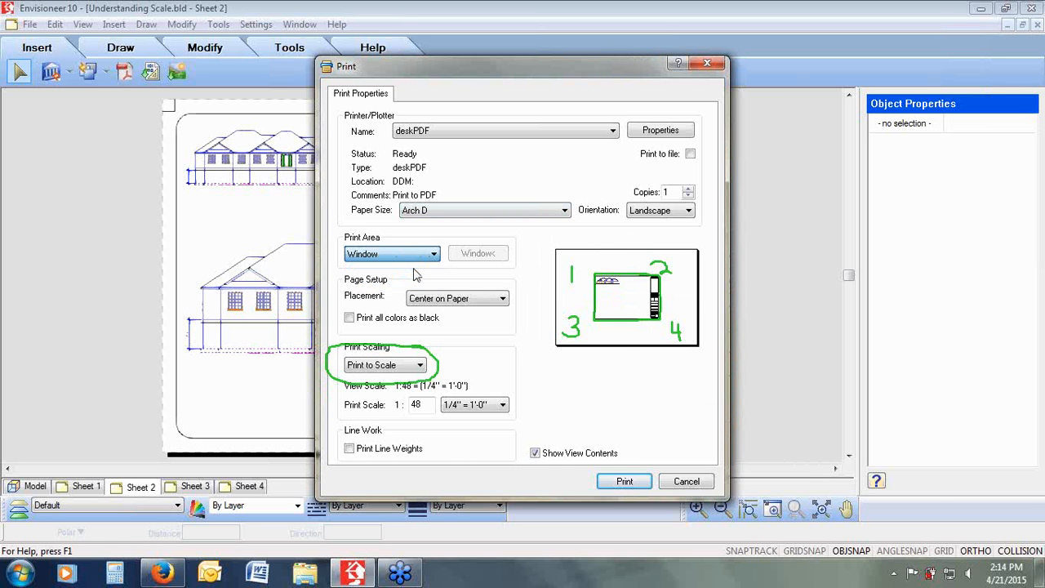
{"action": "left_click", "coordinate": [480, 253]}
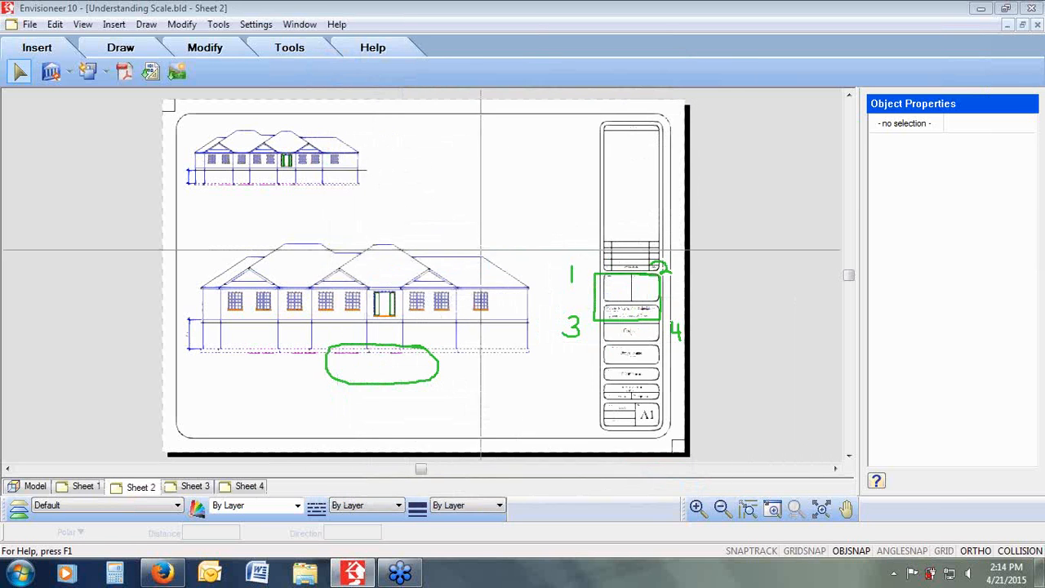
{"action": "left_click", "coordinate": [174, 108]}
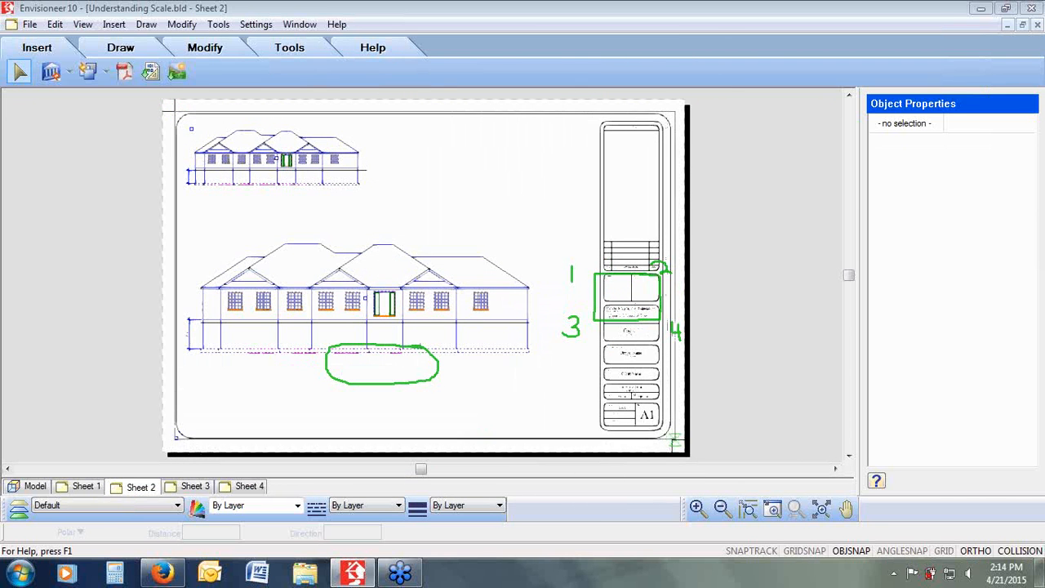
{"action": "left_click", "coordinate": [672, 439]}
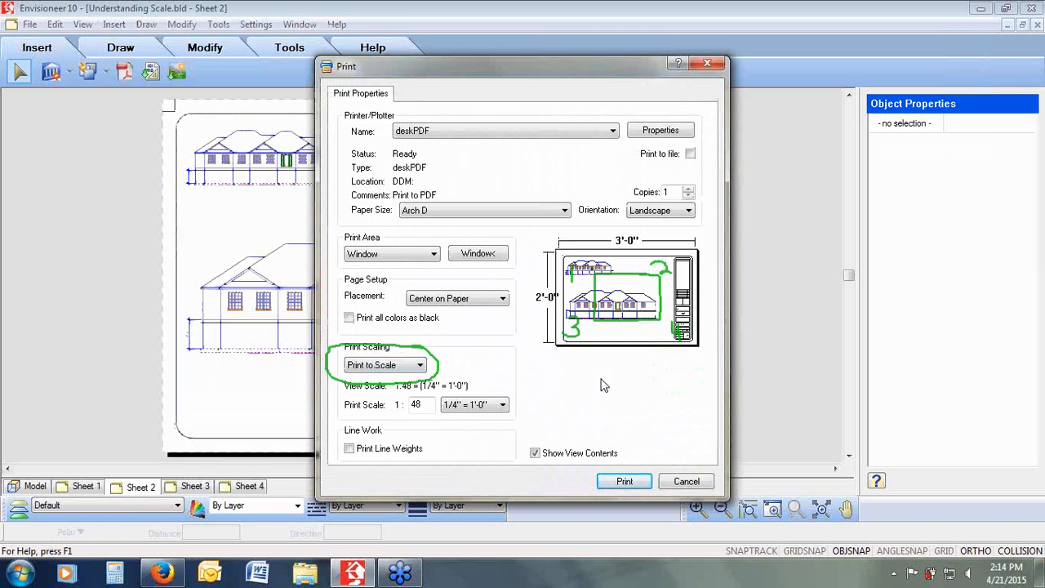
{"action": "left_click", "coordinate": [1030, 199]}
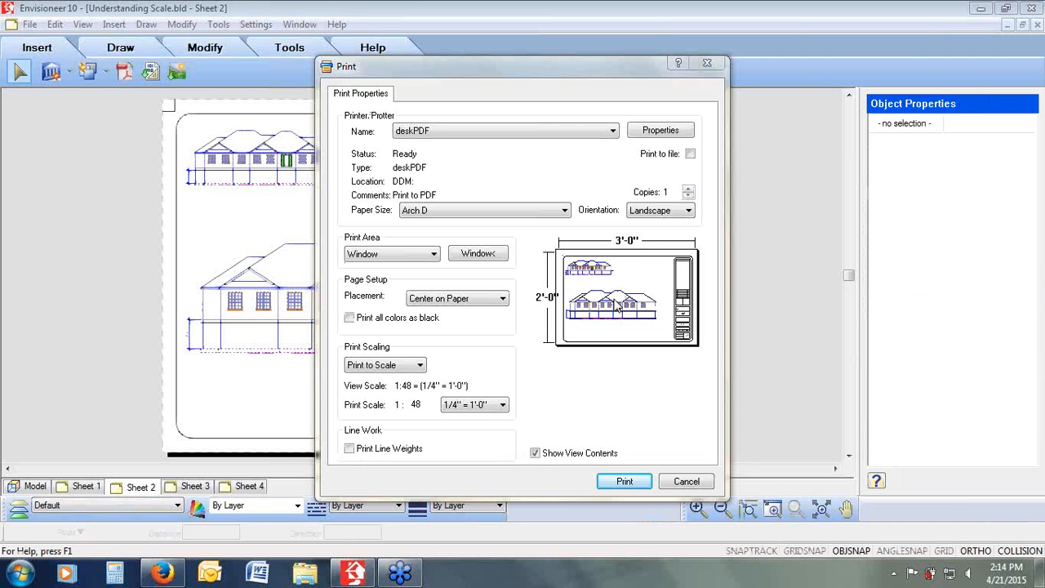
Step: Try print scales of 1/8" = 1'-0" and 1/2" = 1'-0", and return the print scale to 1/4" = 1'-0"
{"action": "left_click", "coordinate": [370, 369]}
{"action": "left_click", "coordinate": [370, 376]}
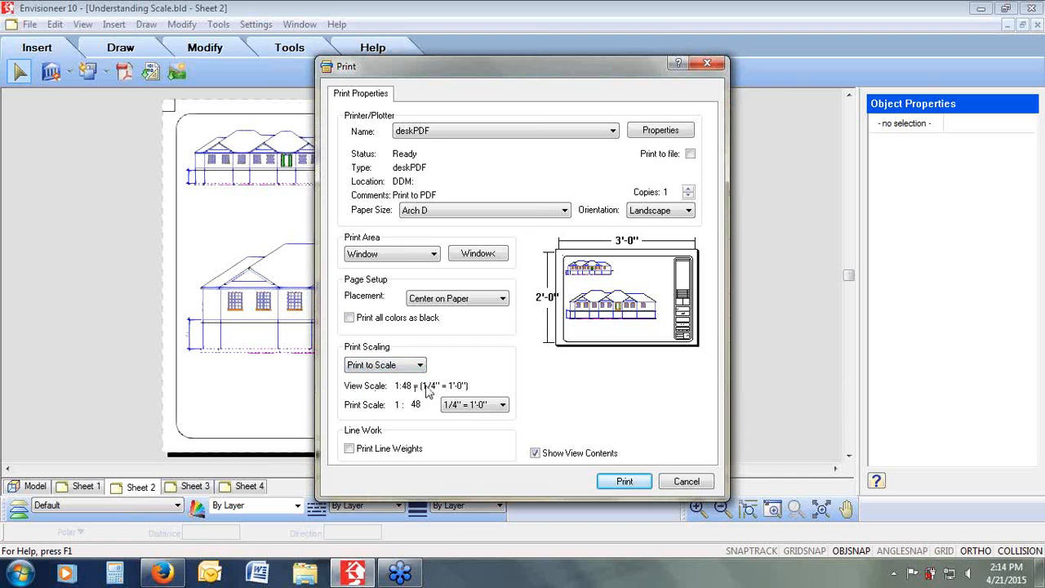
{"action": "left_click", "coordinate": [497, 406]}
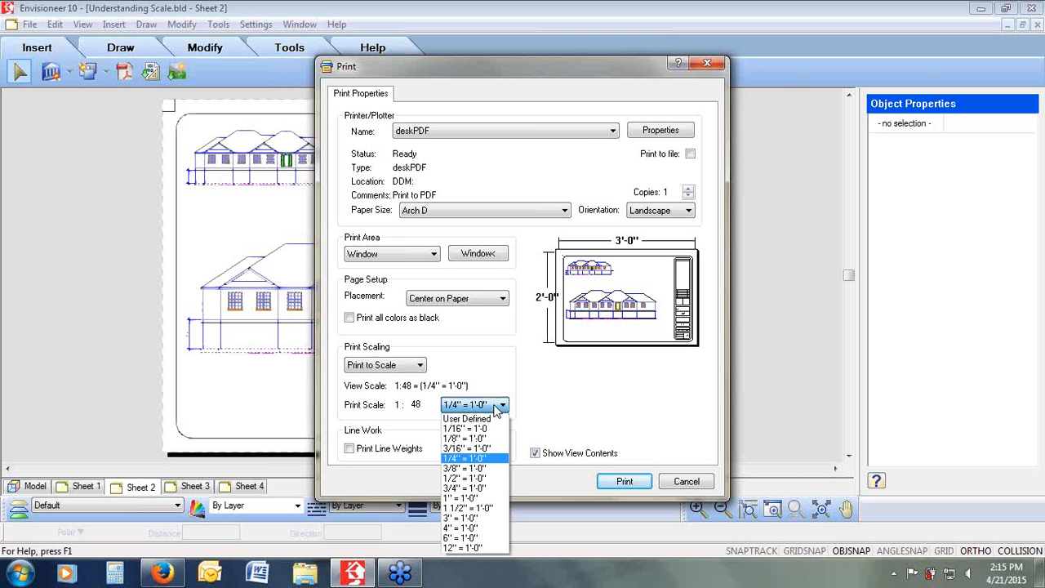
{"action": "left_click", "coordinate": [465, 439]}
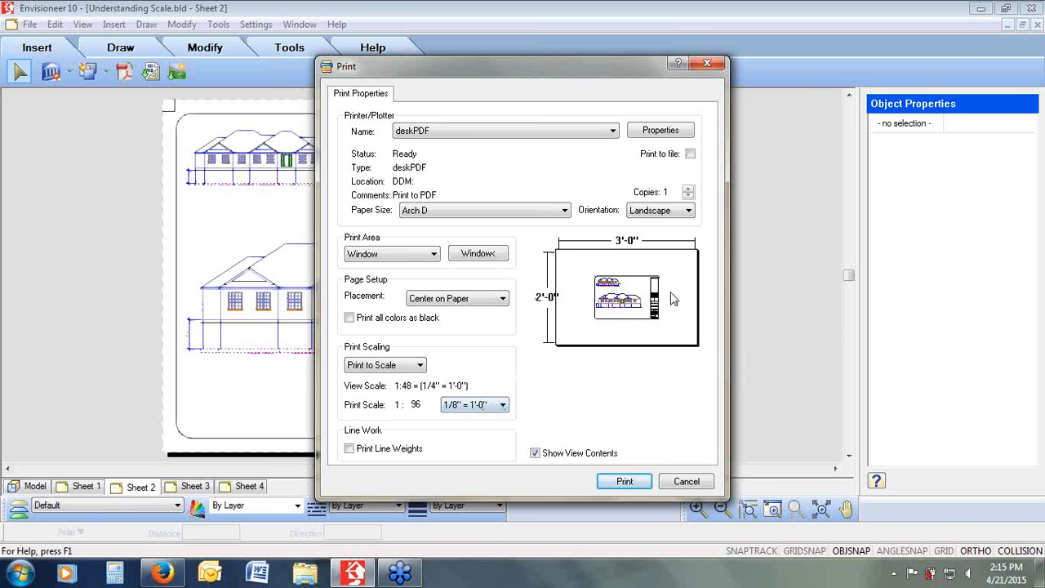
{"action": "left_click", "coordinate": [500, 405]}
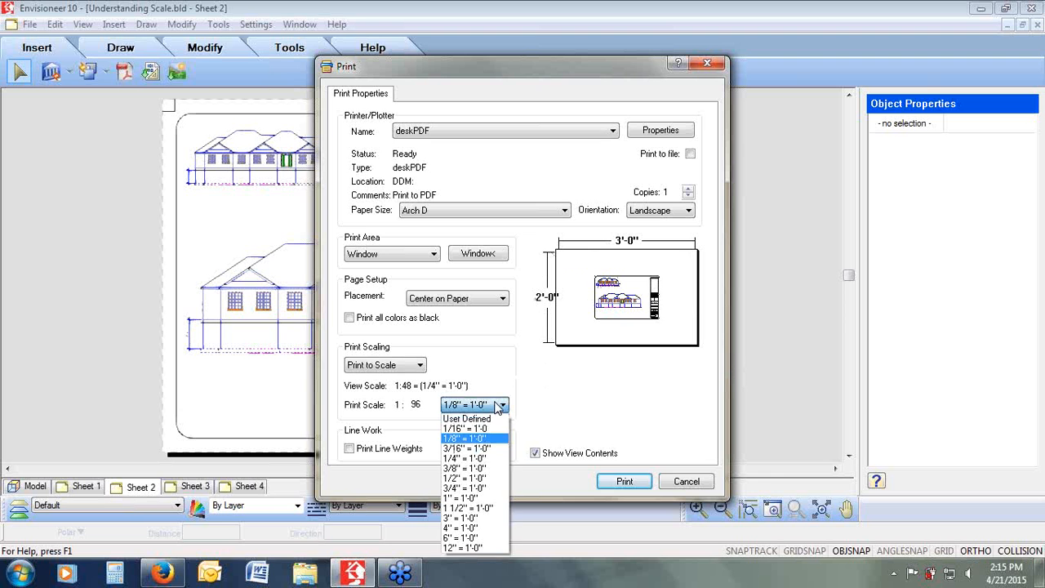
{"action": "left_click", "coordinate": [490, 483]}
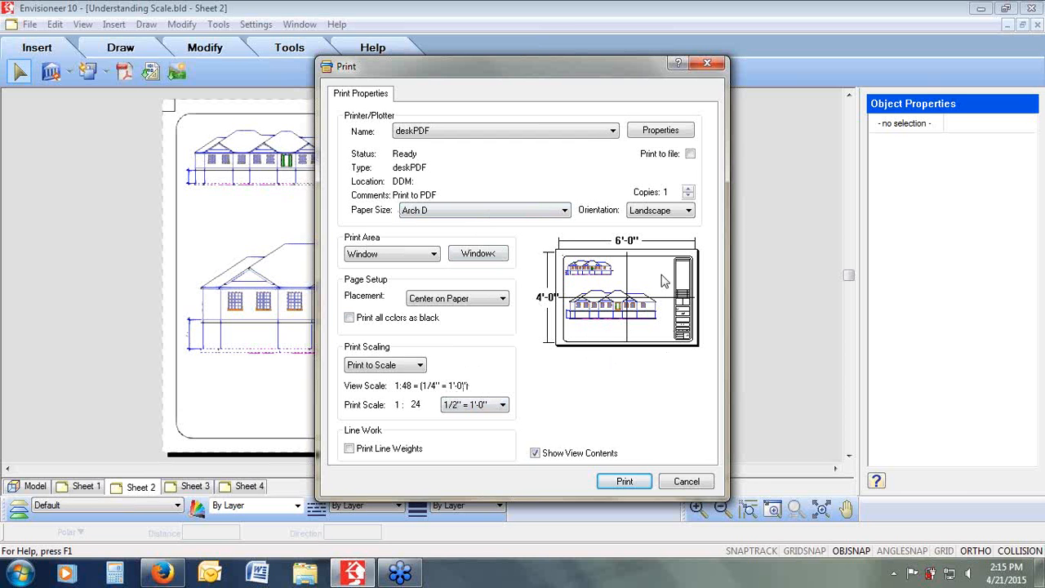
{"action": "left_click", "coordinate": [500, 406]}
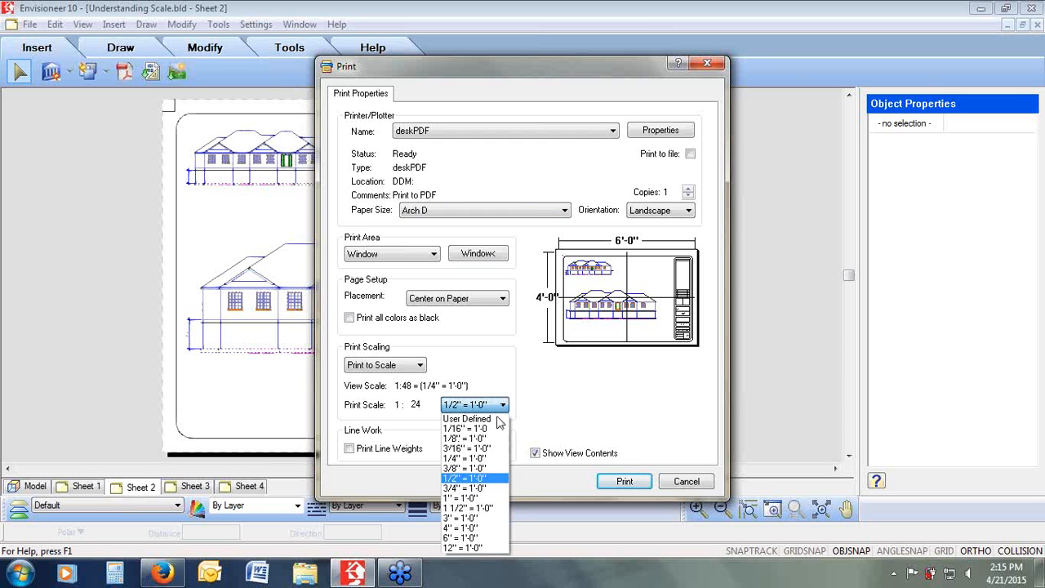
{"action": "left_click", "coordinate": [483, 462]}
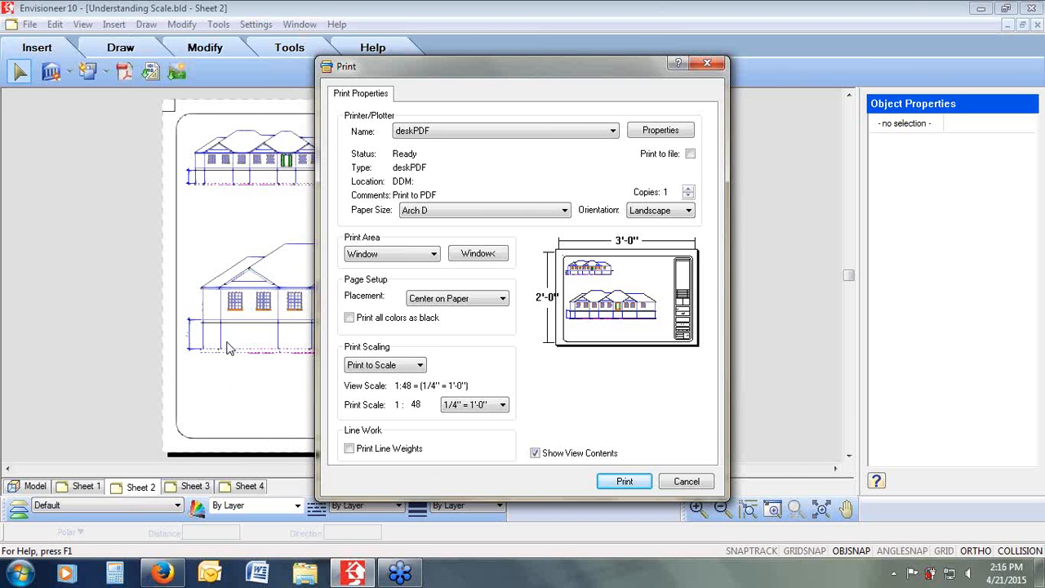
Step: Change the paper size to Arch B and the print scaling to Fit to Page
{"action": "left_click", "coordinate": [537, 210]}
{"action": "left_click", "coordinate": [564, 226]}
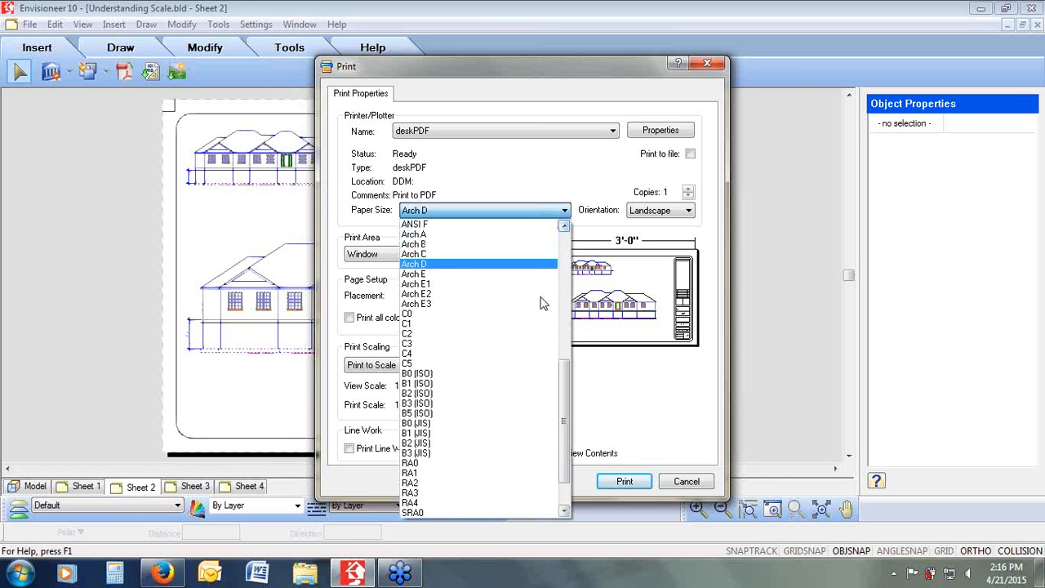
{"action": "left_click", "coordinate": [475, 244]}
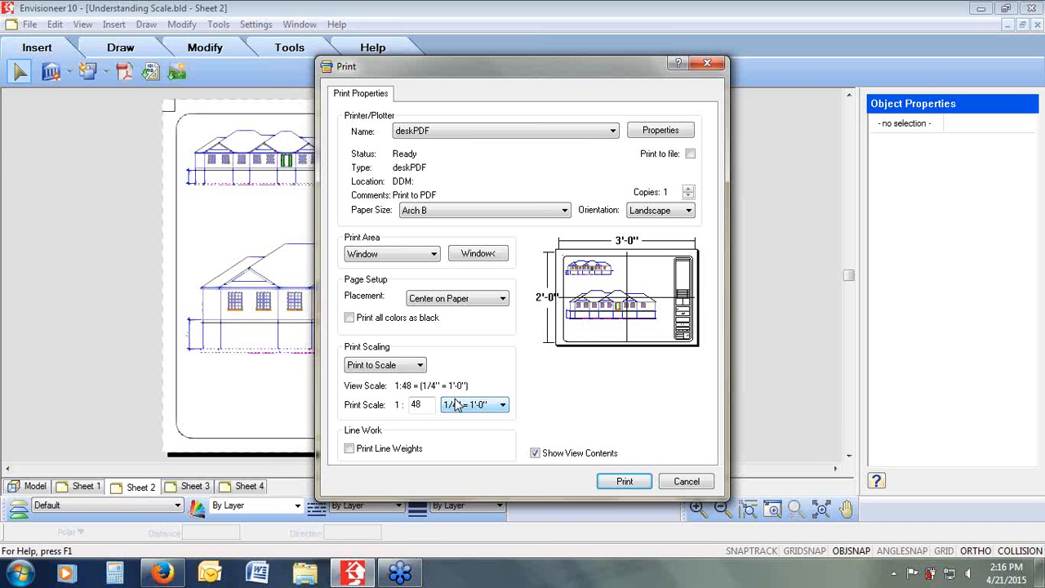
{"action": "left_click", "coordinate": [412, 369]}
{"action": "left_click", "coordinate": [400, 388]}
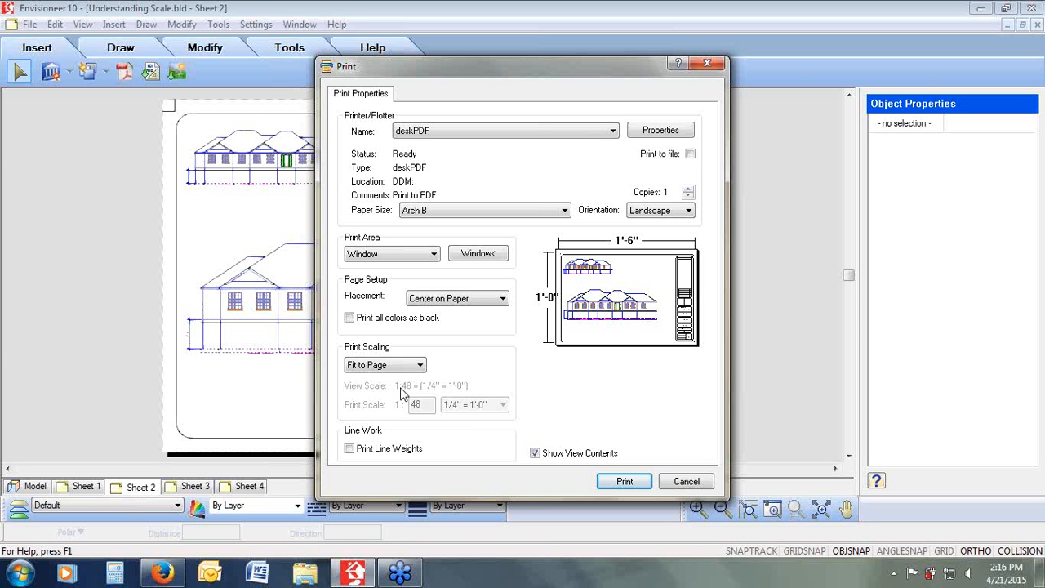
Step: Switch the scaling to Print to Scale at 1/8" = 1'-0" and close the print setup without printing
{"action": "left_click", "coordinate": [401, 365]}
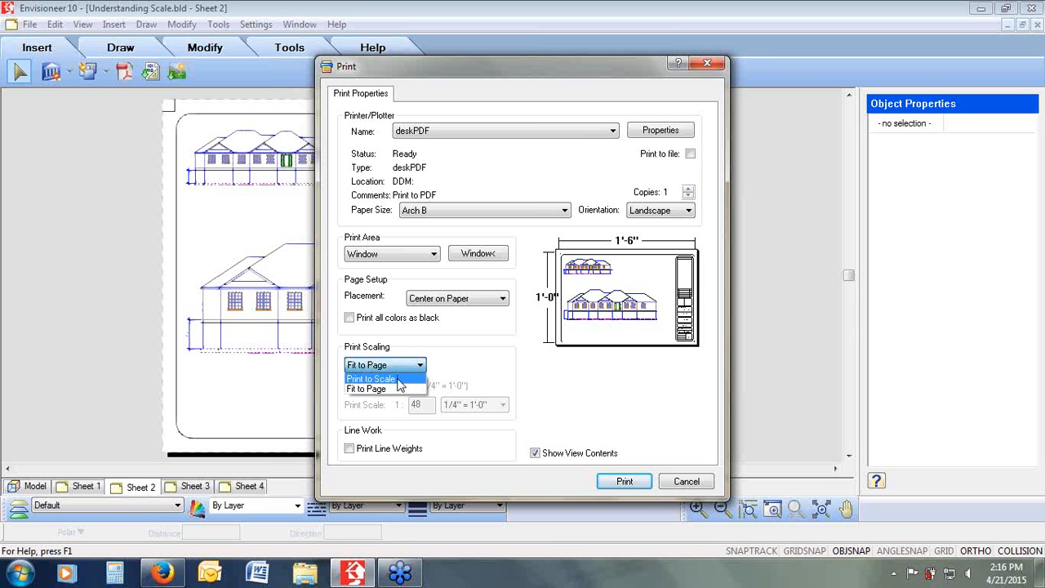
{"action": "left_click", "coordinate": [398, 379]}
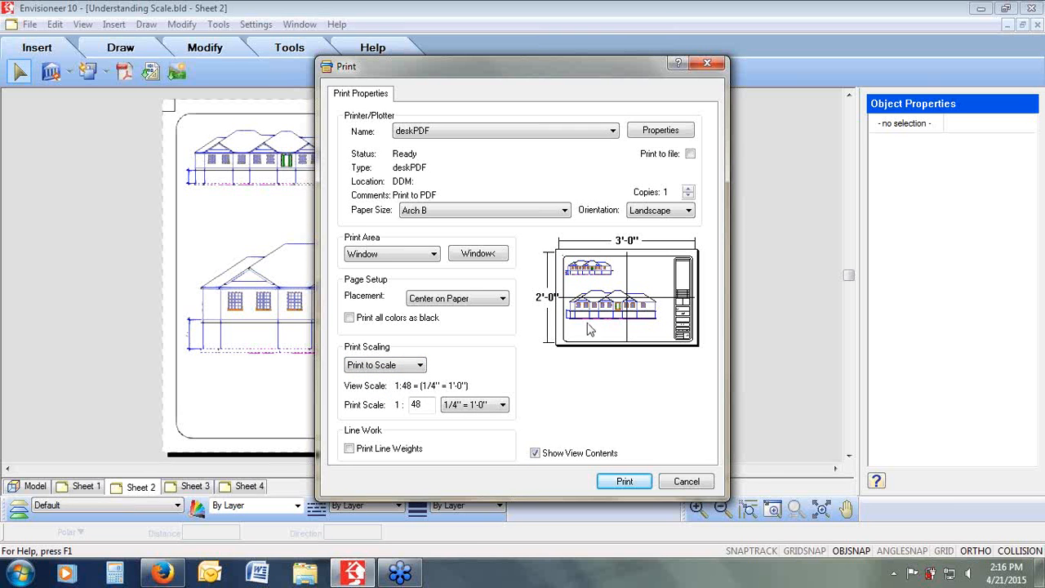
{"action": "left_click", "coordinate": [503, 405]}
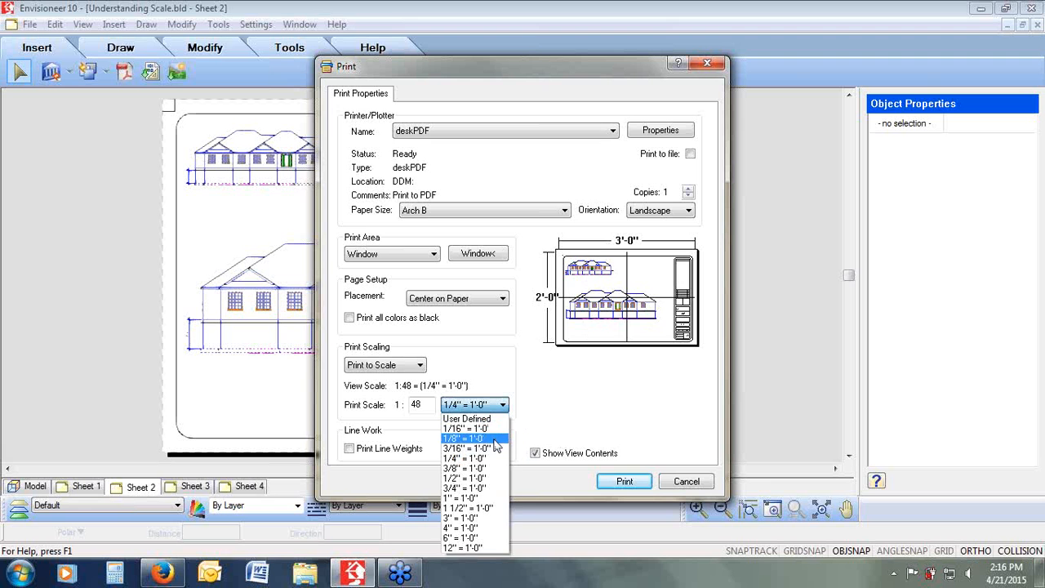
{"action": "left_click", "coordinate": [493, 440]}
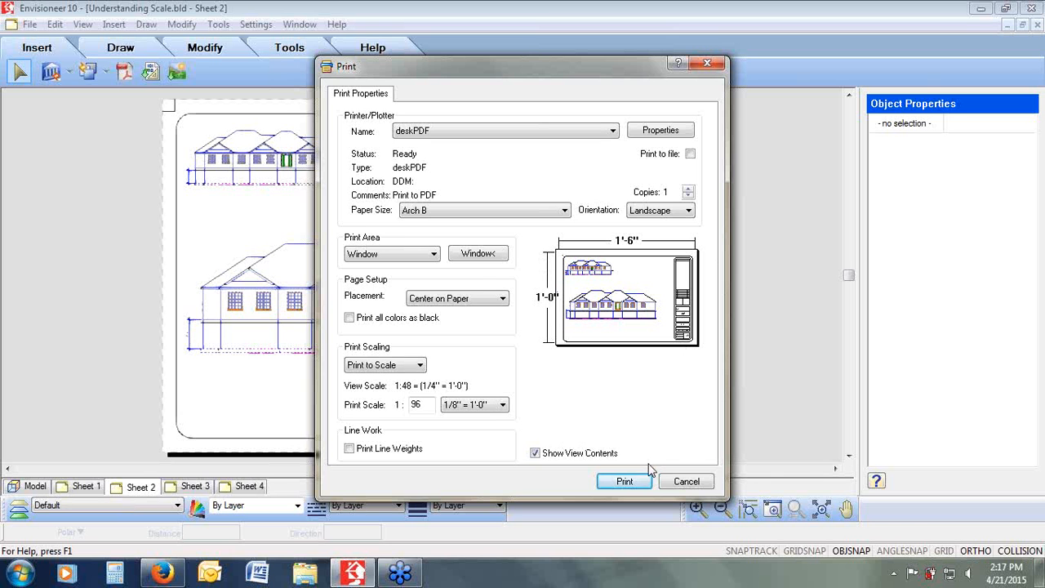
{"action": "left_click", "coordinate": [686, 481]}
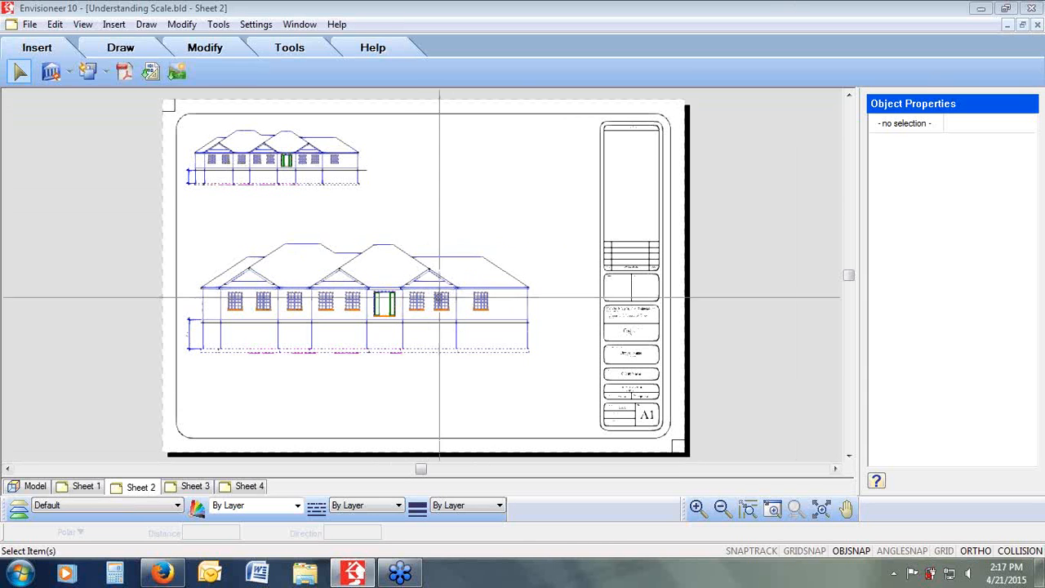
Step: Review the Value Scale of the smaller elevation's foundation dimension and the available print scaling options, leaving without printing
{"action": "left_click", "coordinate": [416, 233]}
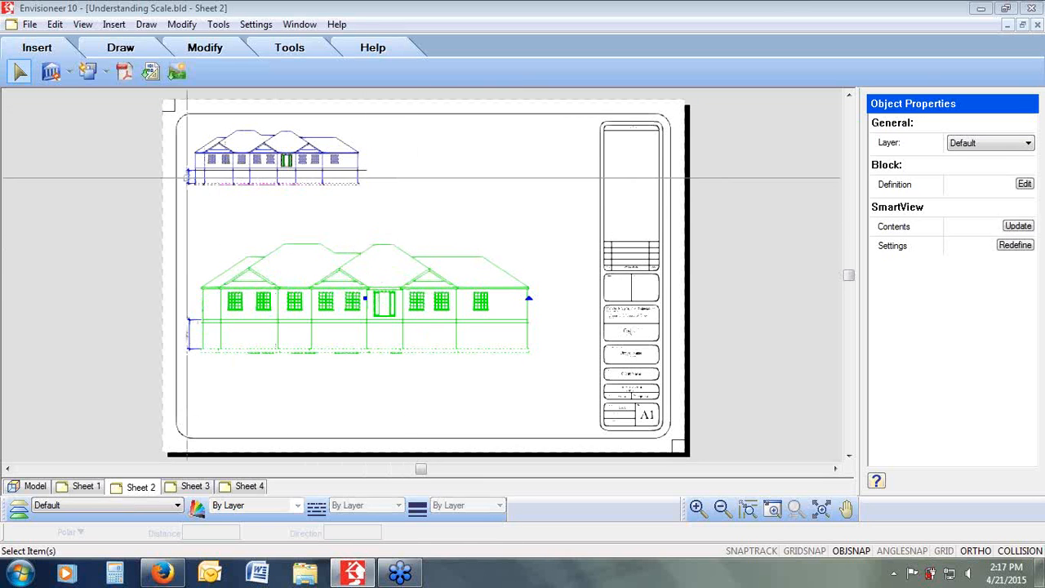
{"action": "left_click", "coordinate": [187, 175]}
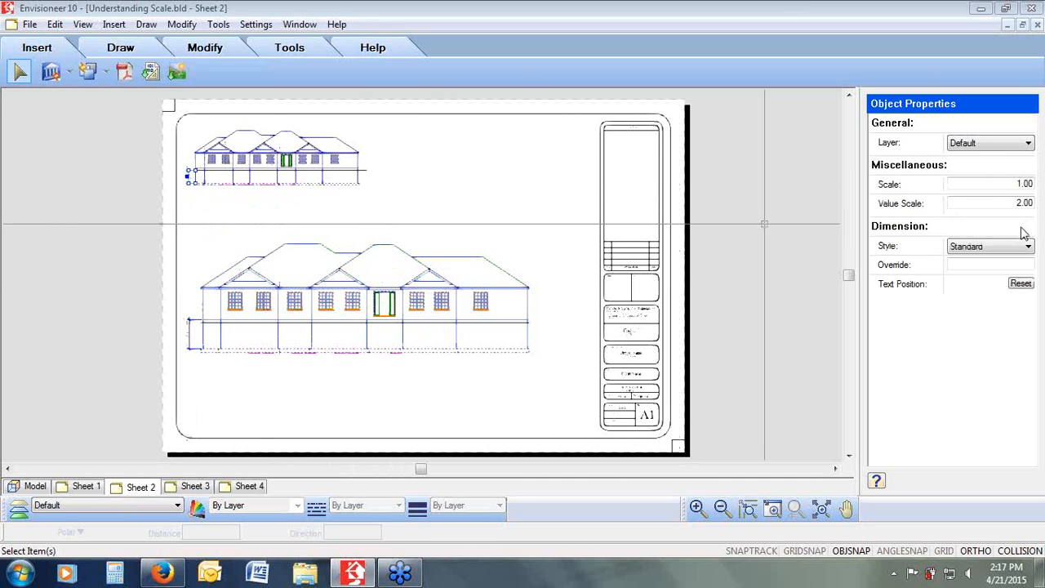
{"action": "left_click", "coordinate": [29, 23]}
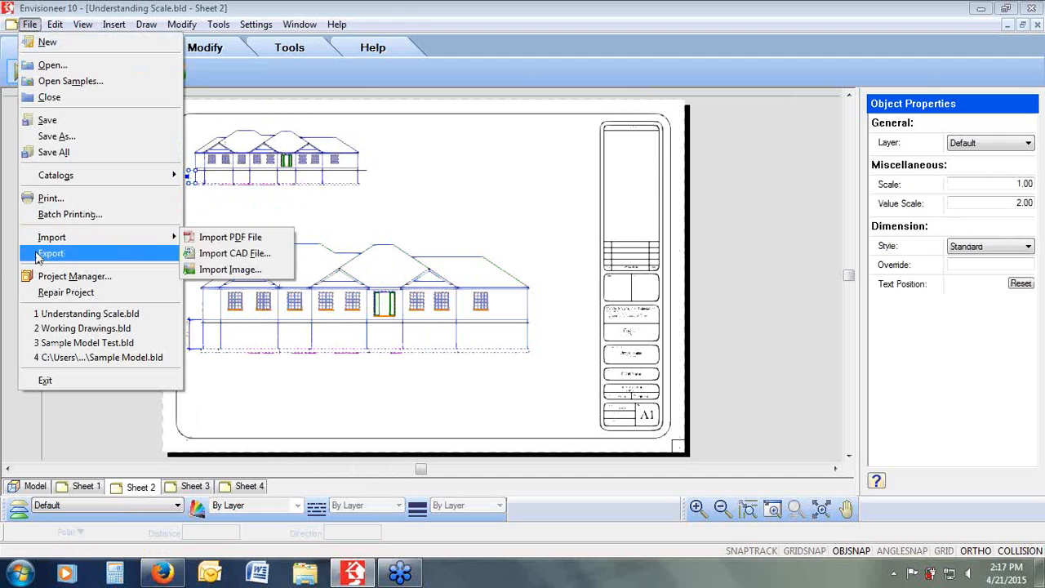
{"action": "left_click", "coordinate": [43, 199]}
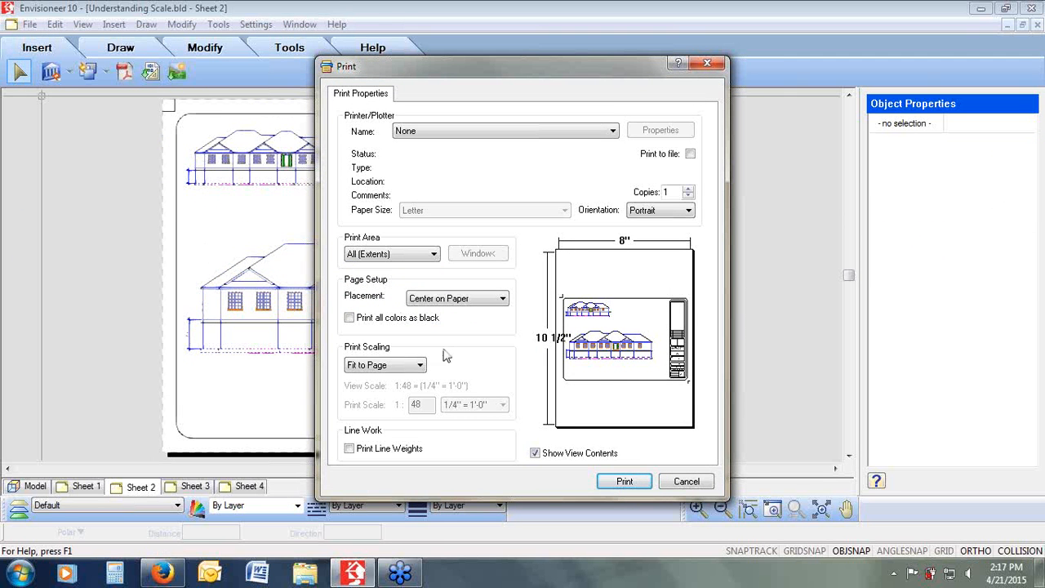
{"action": "left_click", "coordinate": [418, 366]}
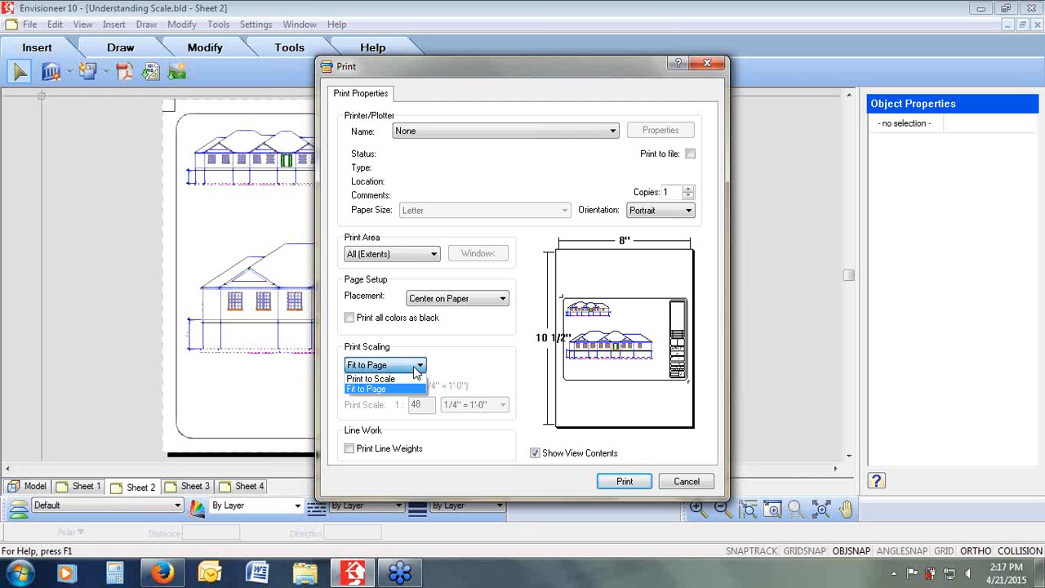
{"action": "left_click", "coordinate": [694, 485]}
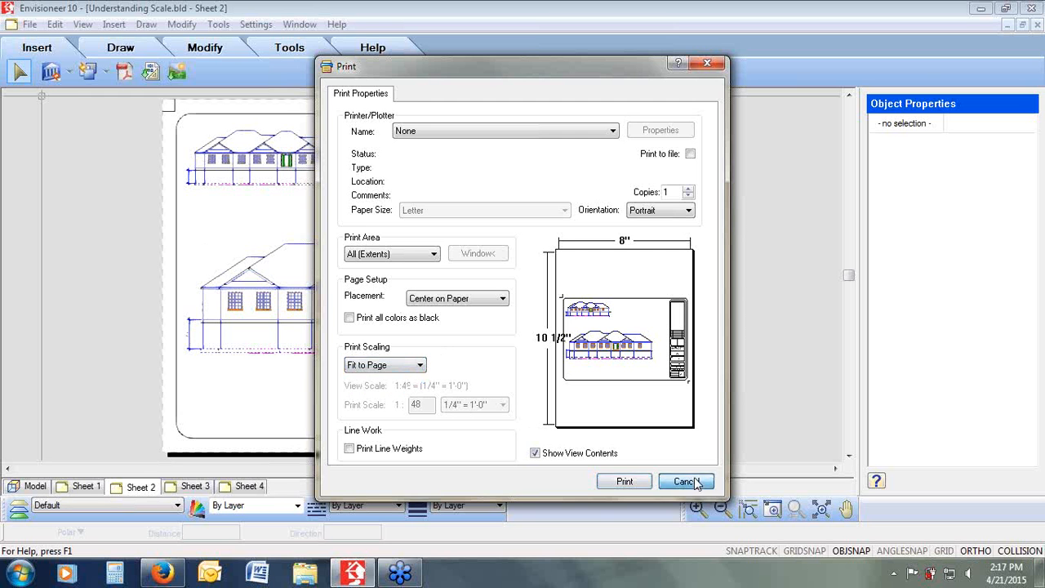
{"action": "left_click", "coordinate": [694, 482]}
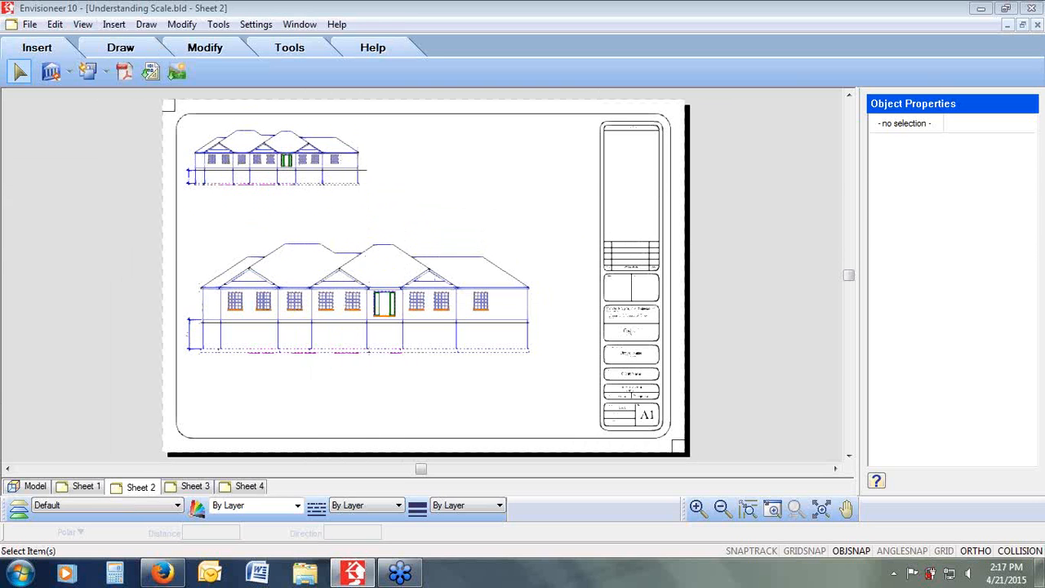
Step: Redefine the smaller front elevation SmartView at a scale of 3/16" = 1'-0" and update it on the sheet
{"action": "left_click", "coordinate": [357, 180]}
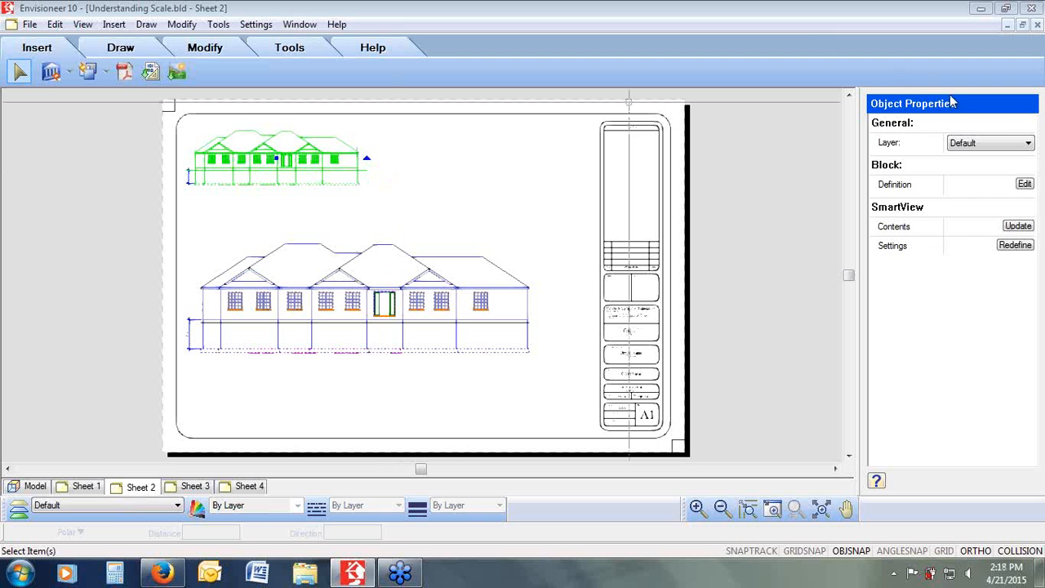
{"action": "left_click", "coordinate": [1014, 246]}
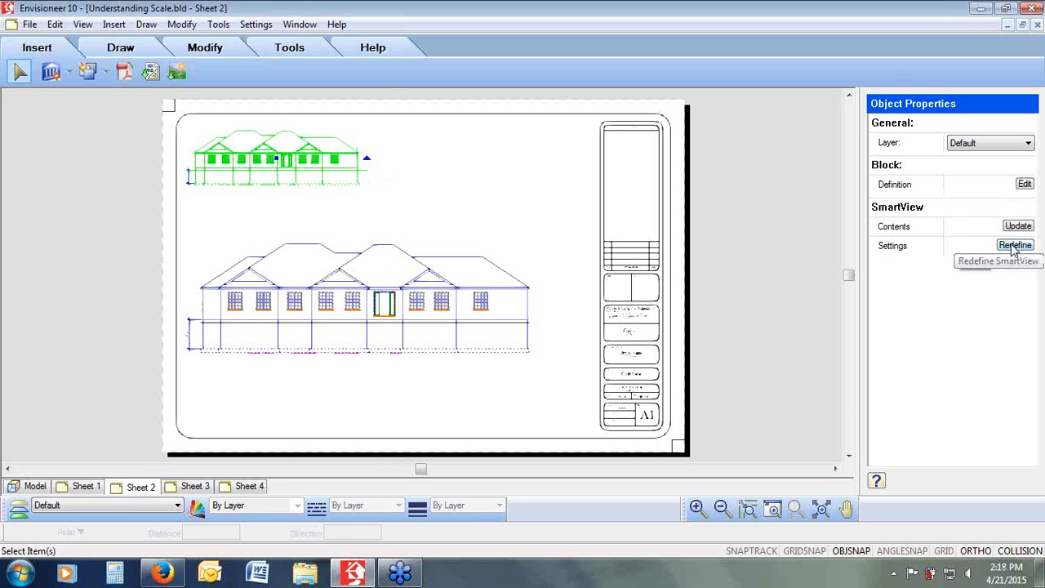
{"action": "left_click", "coordinate": [1014, 245]}
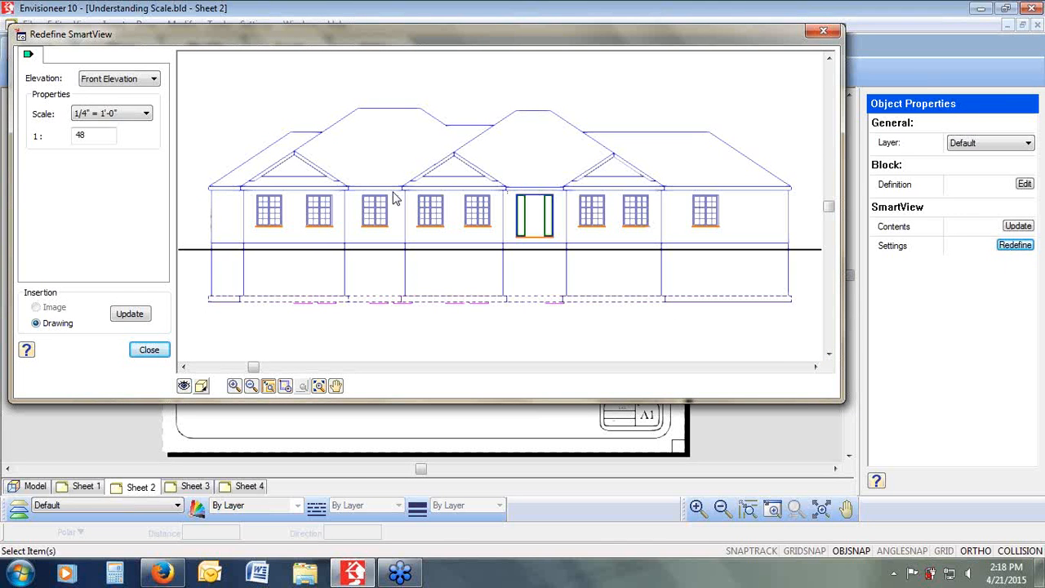
{"action": "left_click", "coordinate": [146, 114]}
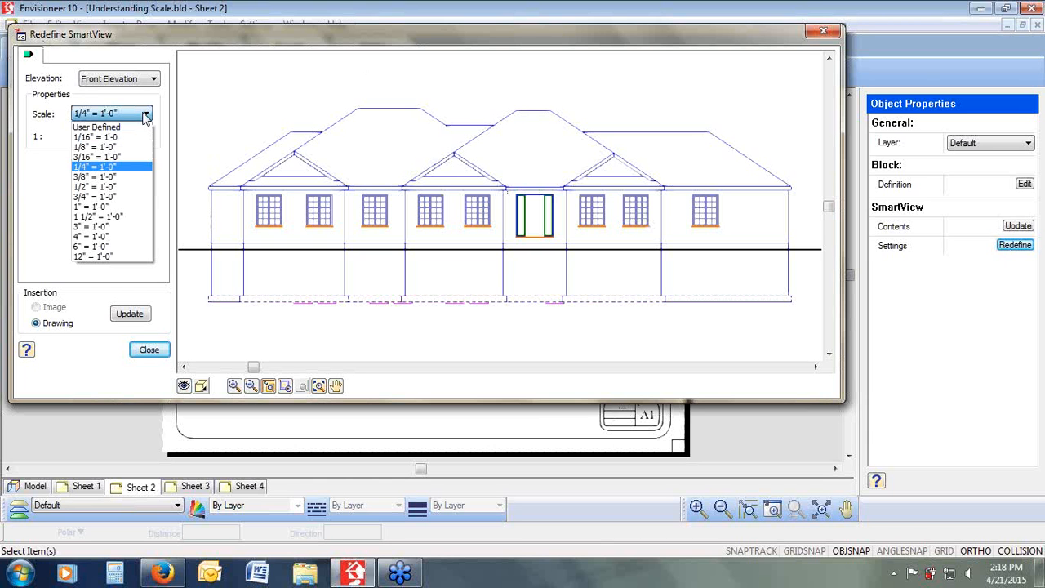
{"action": "left_click", "coordinate": [144, 156]}
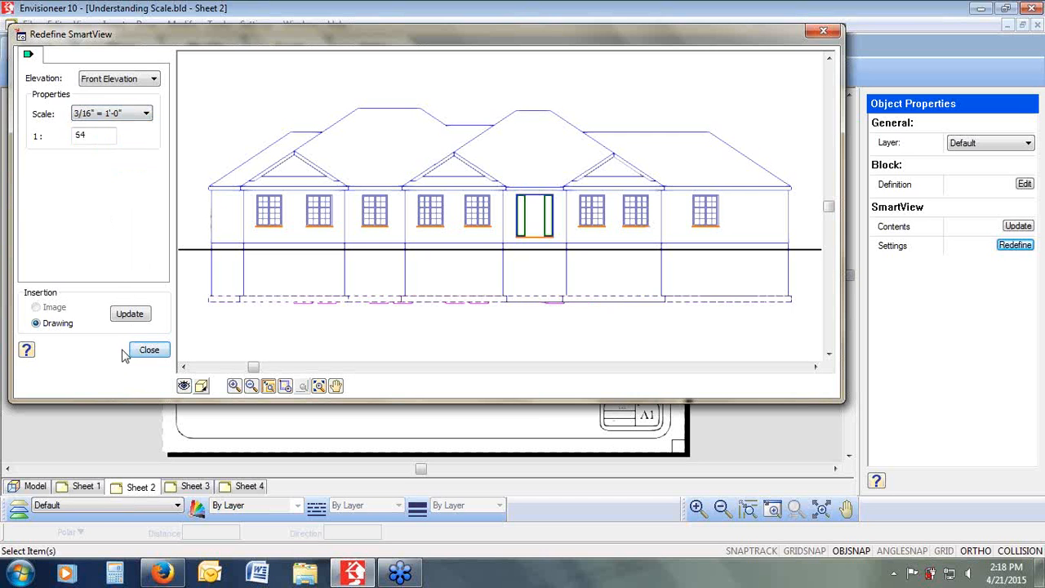
{"action": "left_click", "coordinate": [129, 314]}
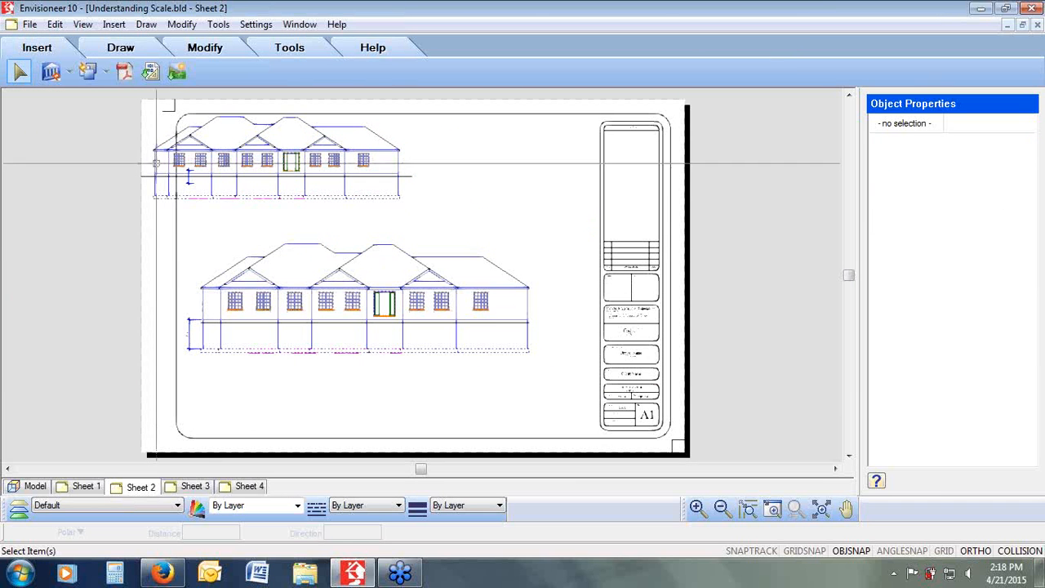
Step: Delete the smaller elevation's foundation dimension and move that elevation SmartView inside the sheet border, above the larger elevation
{"action": "left_click", "coordinate": [192, 187]}
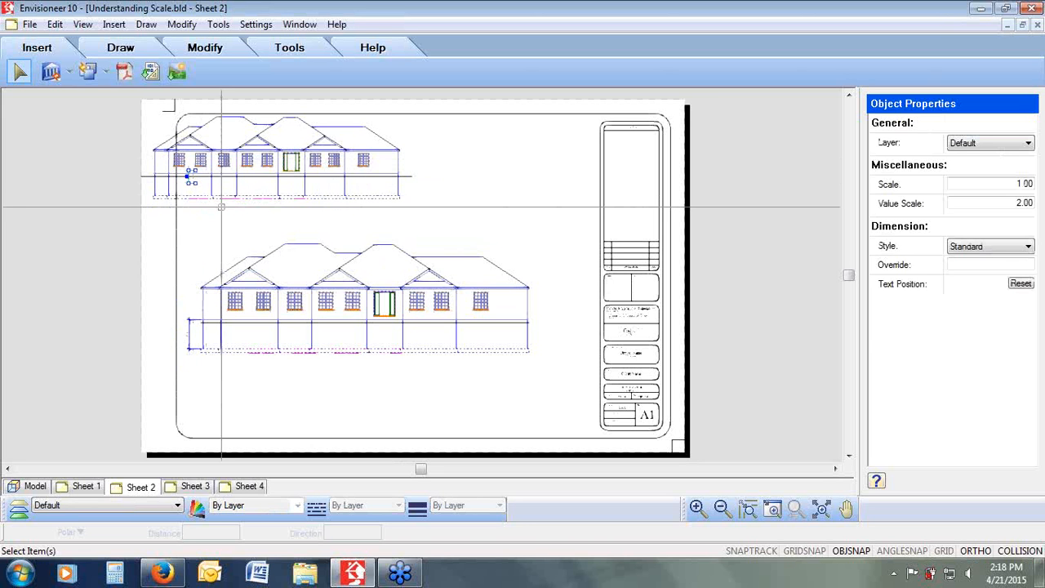
{"action": "key", "text": "Escape"}
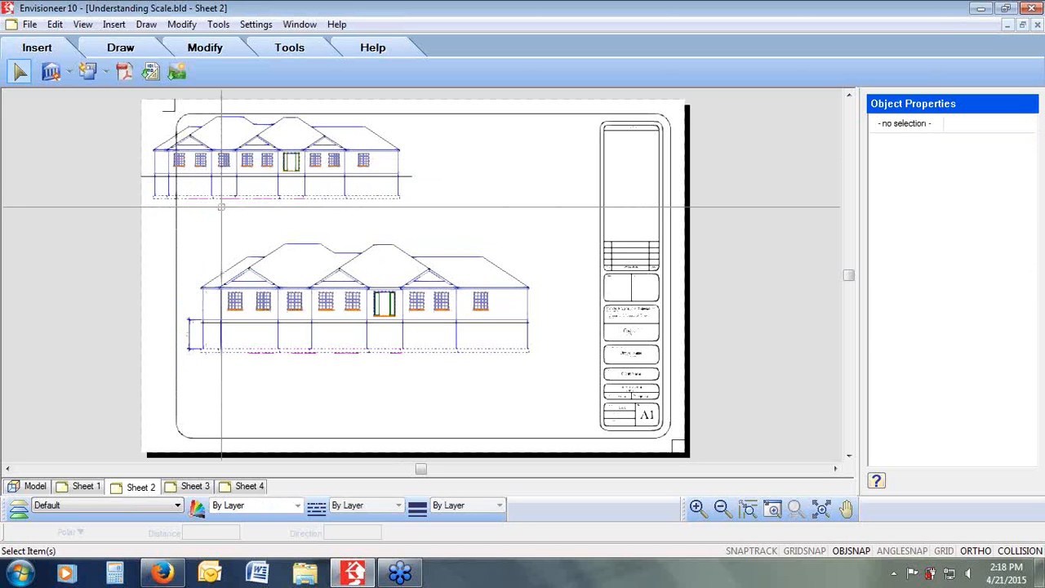
{"action": "left_click", "coordinate": [247, 171]}
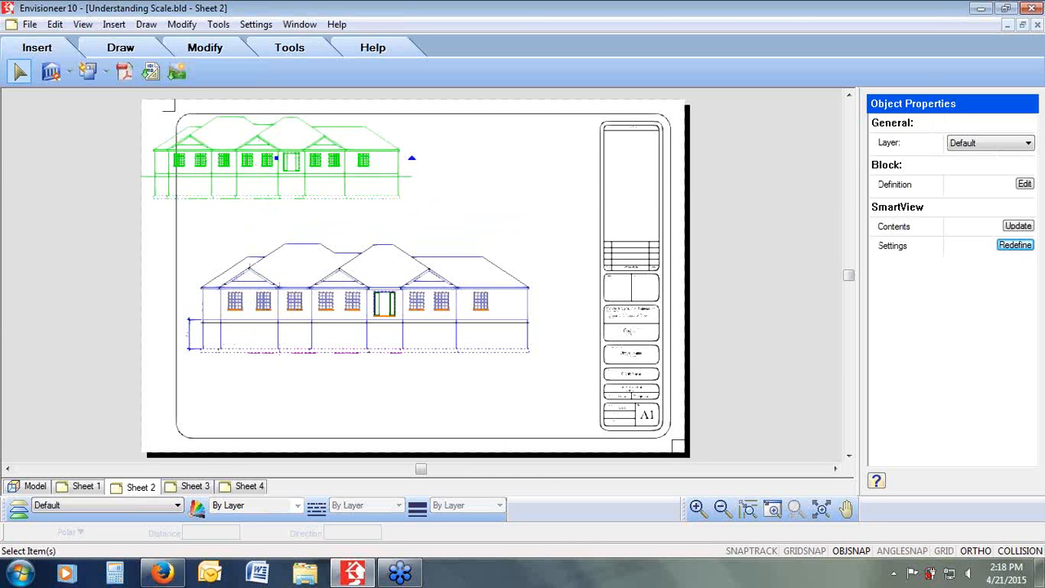
{"action": "left_click", "coordinate": [276, 159]}
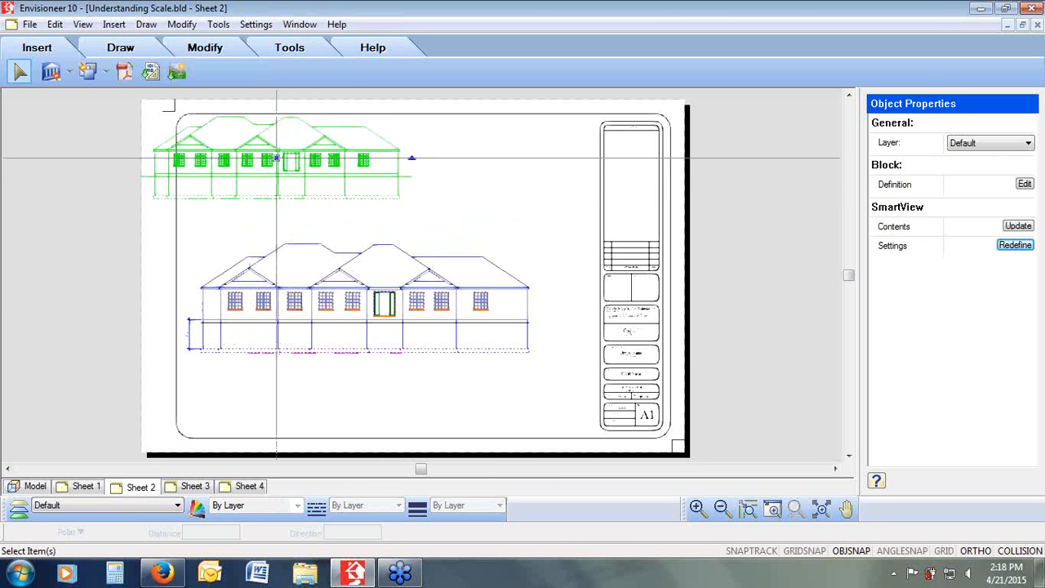
{"action": "left_click_drag", "start_coordinate": [411, 158], "coordinate": [351, 158]}
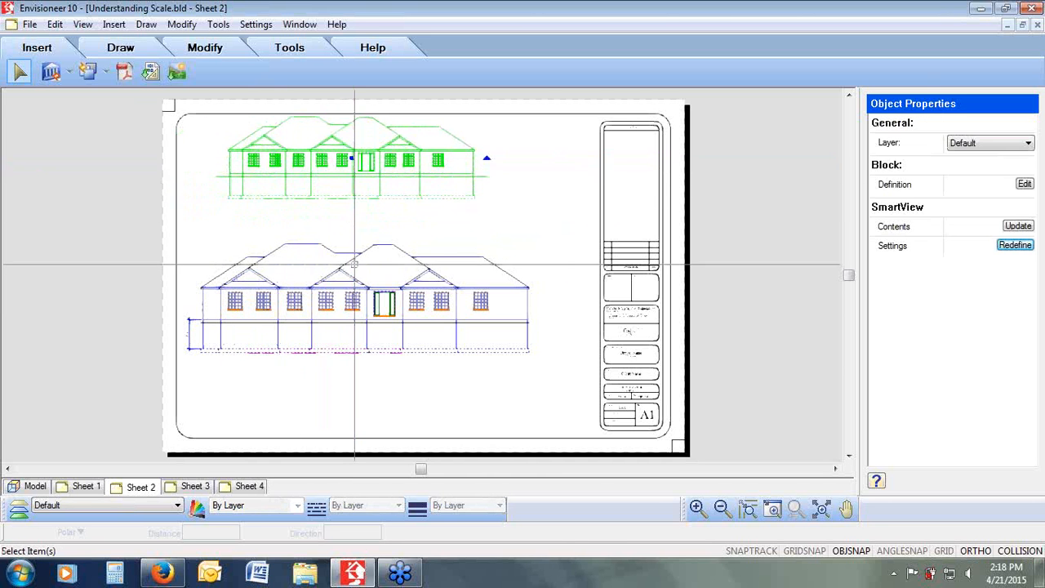
Step: On Sheet 3, open the foundation footing detail FDN-FTG.dwg from the Details folder for import
{"action": "left_click", "coordinate": [195, 487]}
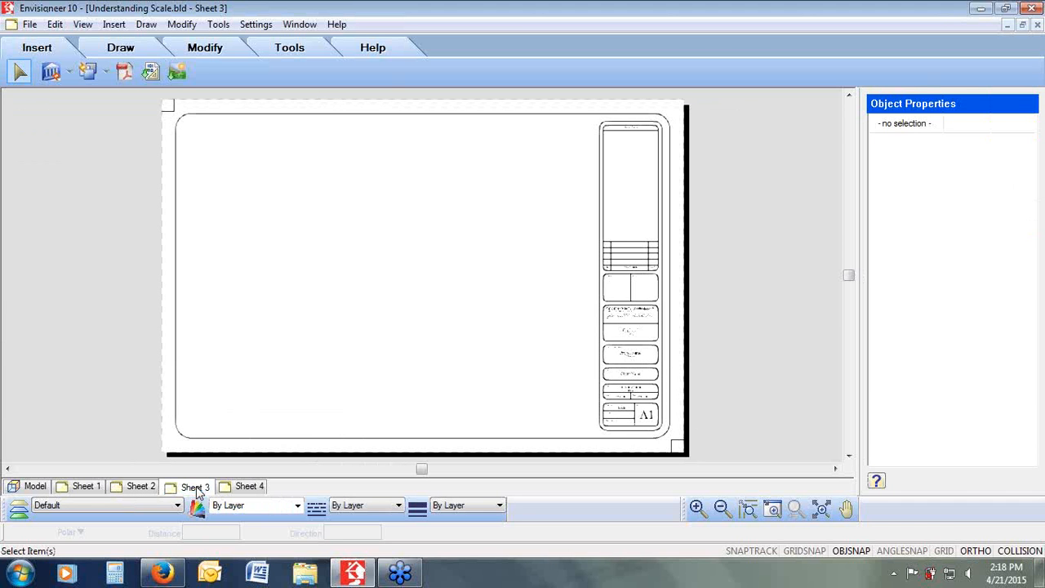
{"action": "left_click", "coordinate": [152, 72]}
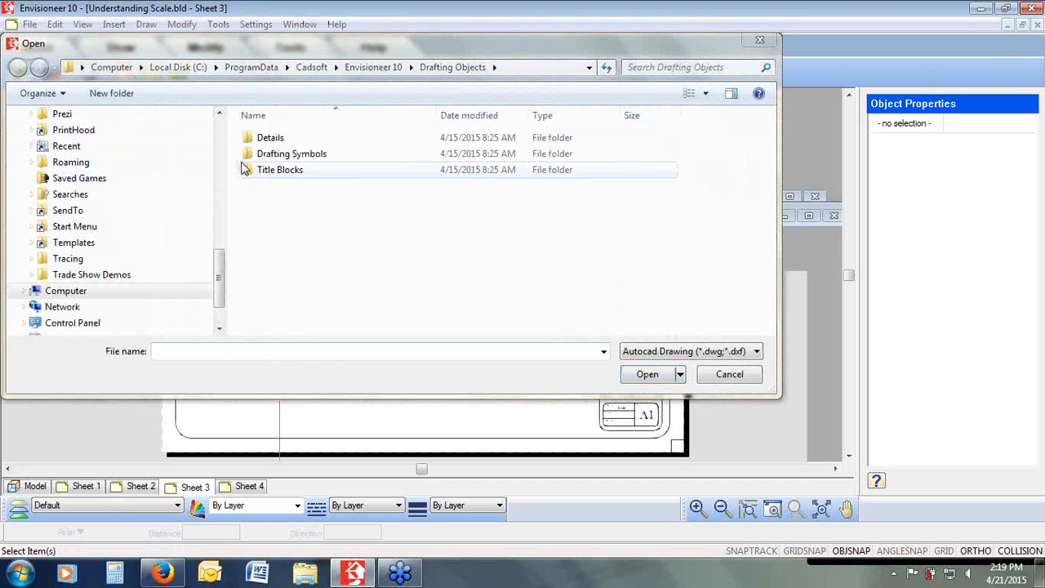
{"action": "double_click", "coordinate": [269, 138]}
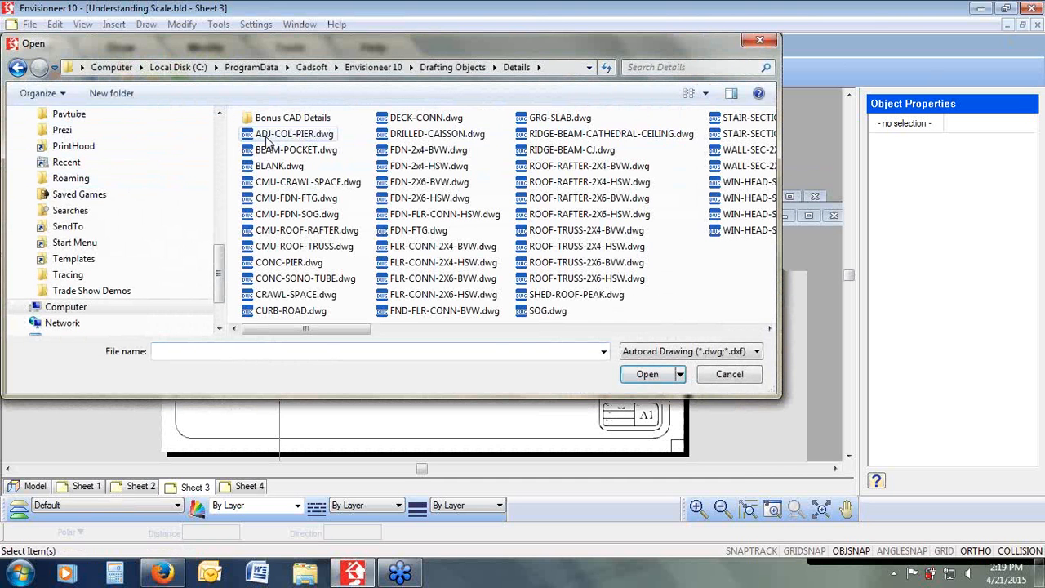
{"action": "left_click", "coordinate": [415, 231]}
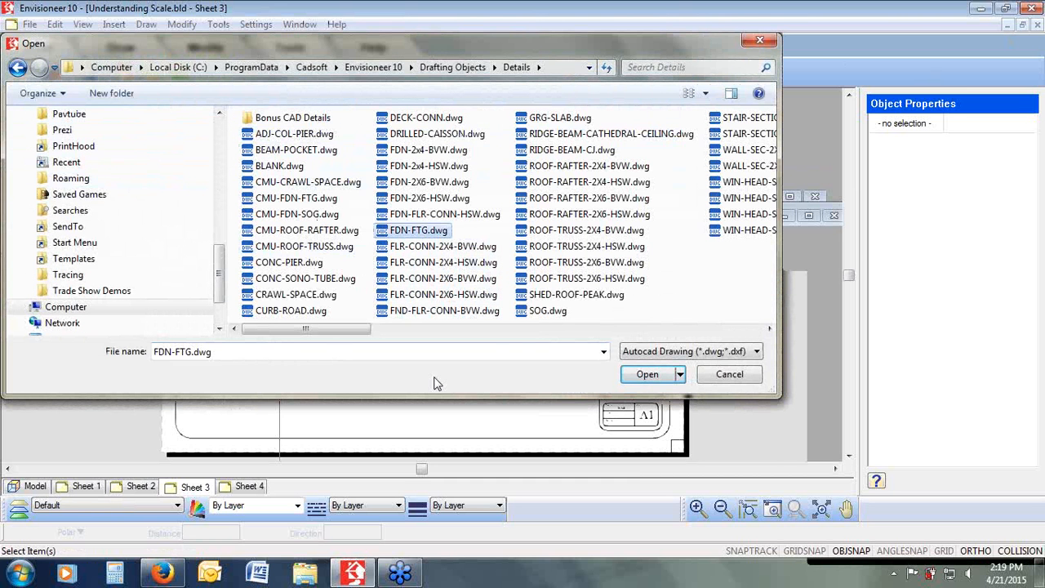
{"action": "left_click", "coordinate": [646, 375]}
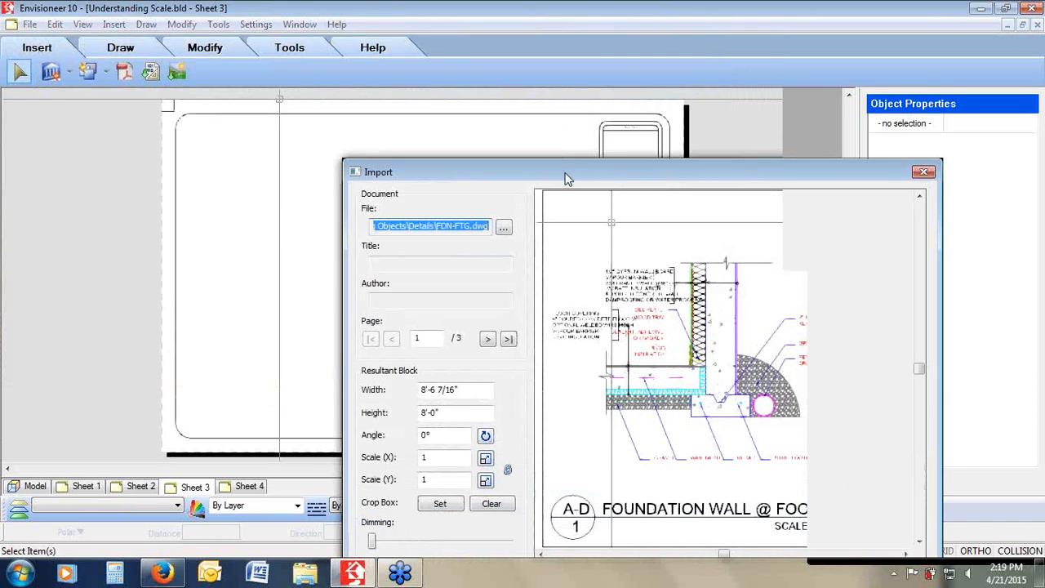
{"action": "left_click_drag", "start_coordinate": [569, 178], "coordinate": [357, 59]}
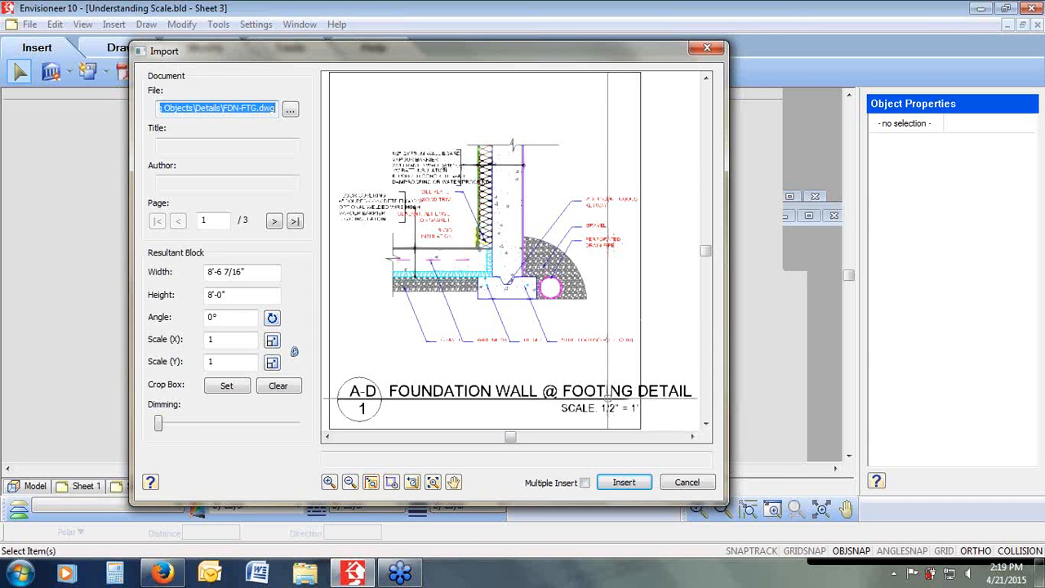
Step: Set the detail's X and Y import scale to 2 and insert it near the upper-left corner of the sheet border
{"action": "left_click_drag", "start_coordinate": [225, 341], "coordinate": [198, 341]}
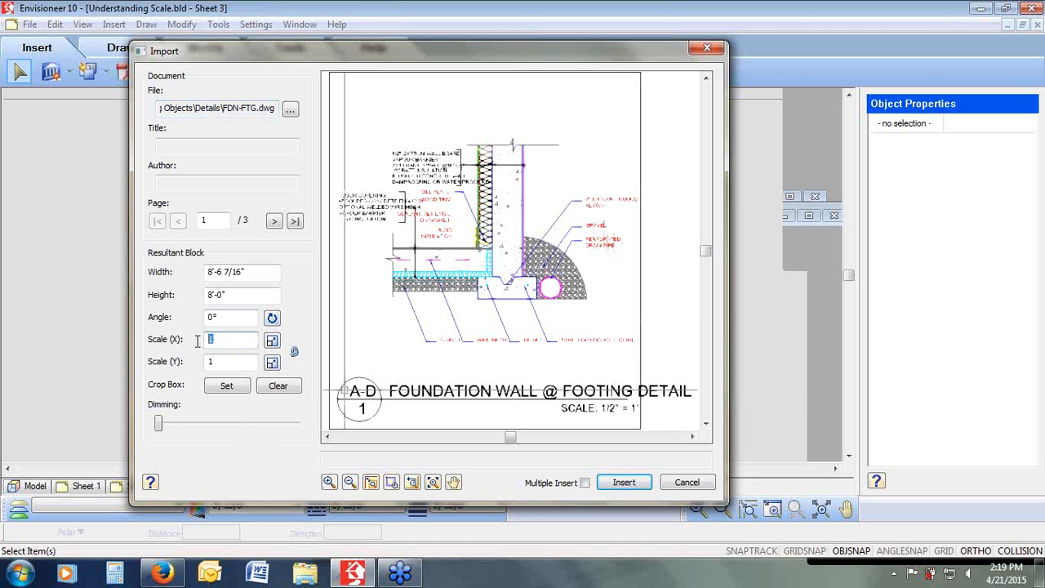
{"action": "type", "text": "2"}
{"action": "key", "text": "Tab"}
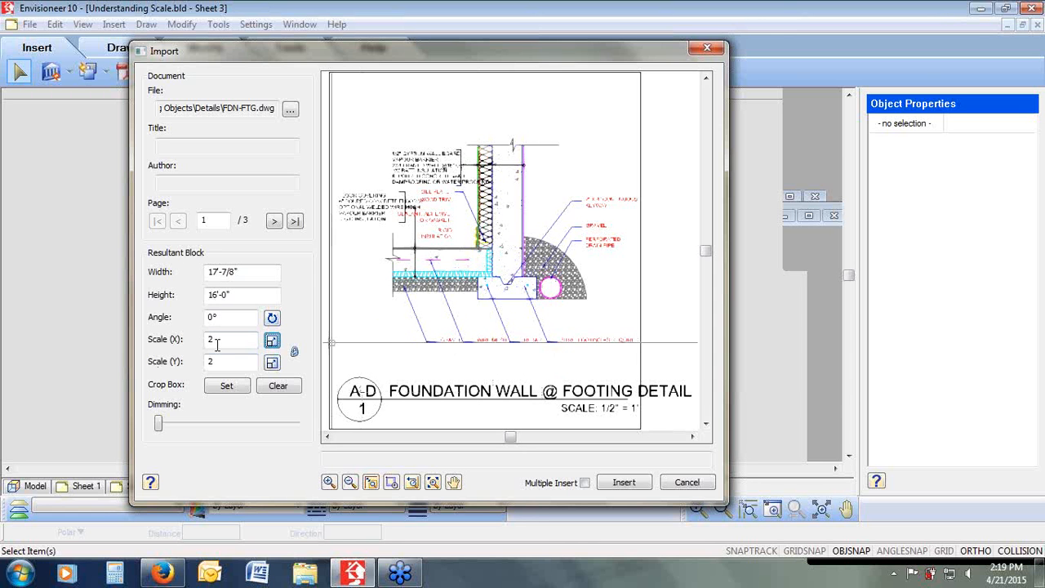
{"action": "left_click", "coordinate": [623, 483]}
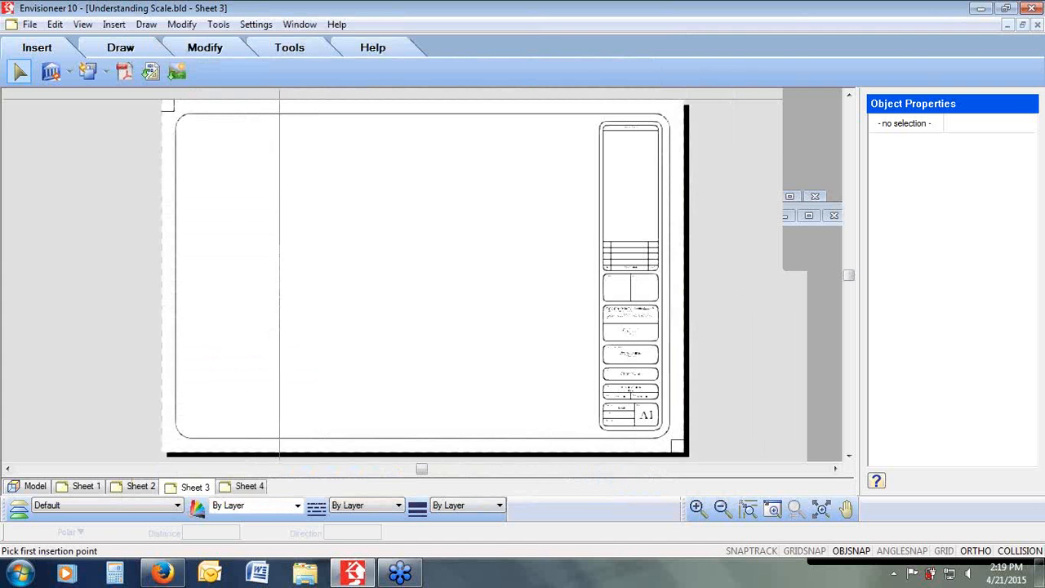
{"action": "left_click", "coordinate": [221, 156]}
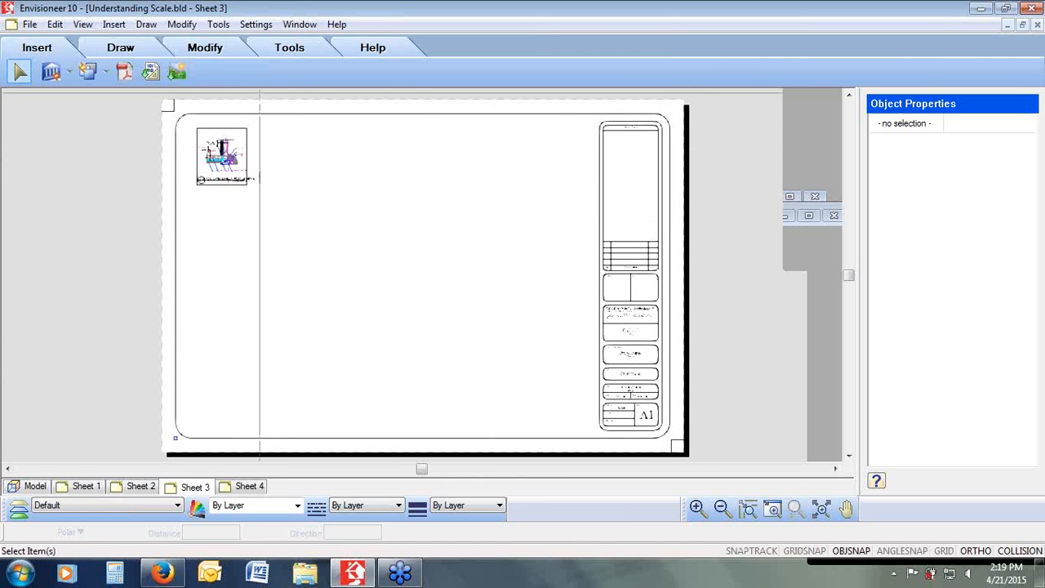
Step: Scale the inserted foundation wall detail by 0.5 from its lower-left corner
{"action": "left_click_drag", "start_coordinate": [276, 122], "coordinate": [178, 212]}
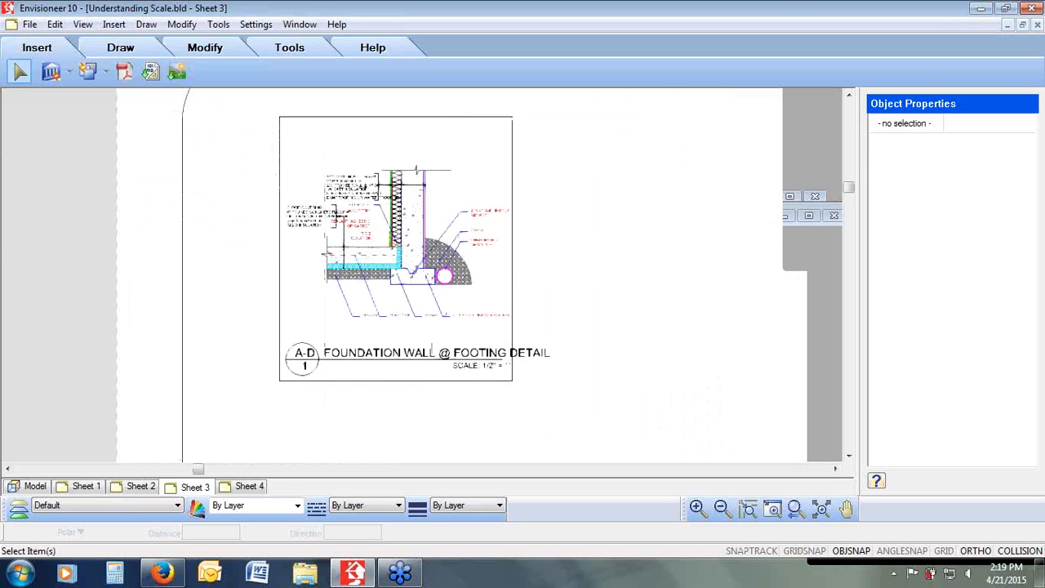
{"action": "left_click", "coordinate": [403, 254]}
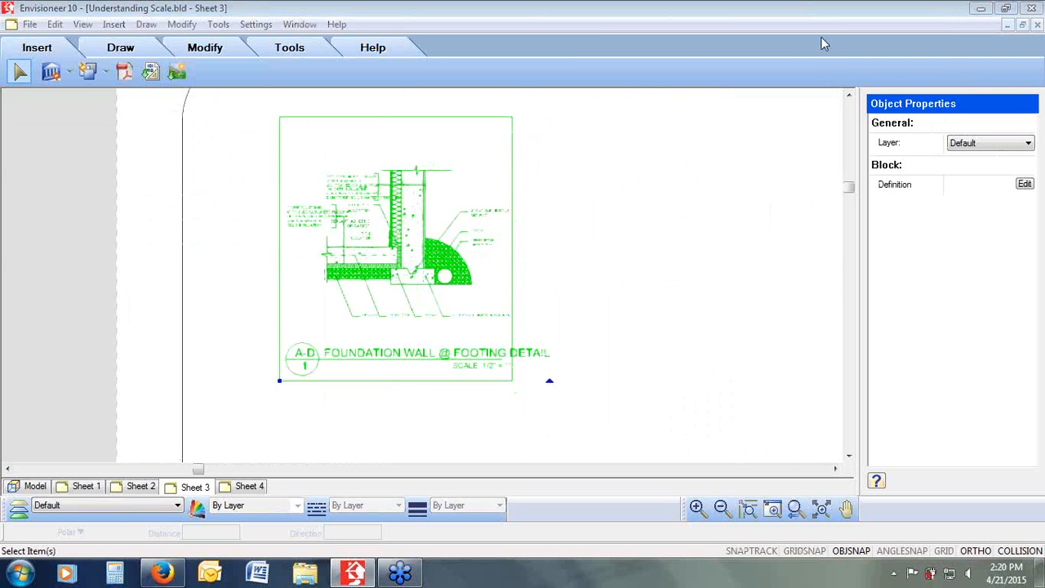
{"action": "left_click", "coordinate": [1024, 185]}
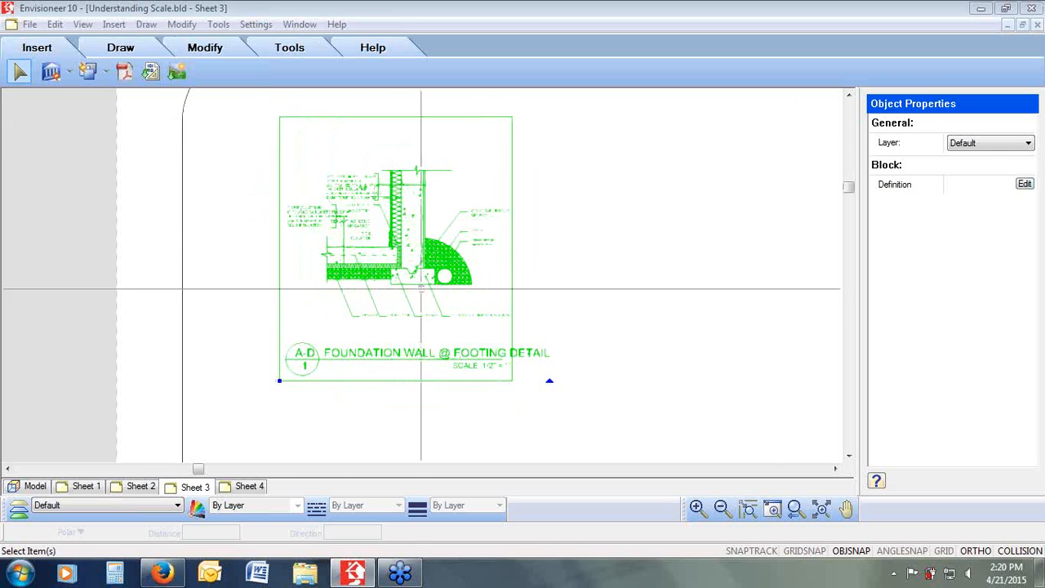
{"action": "left_click", "coordinate": [188, 26]}
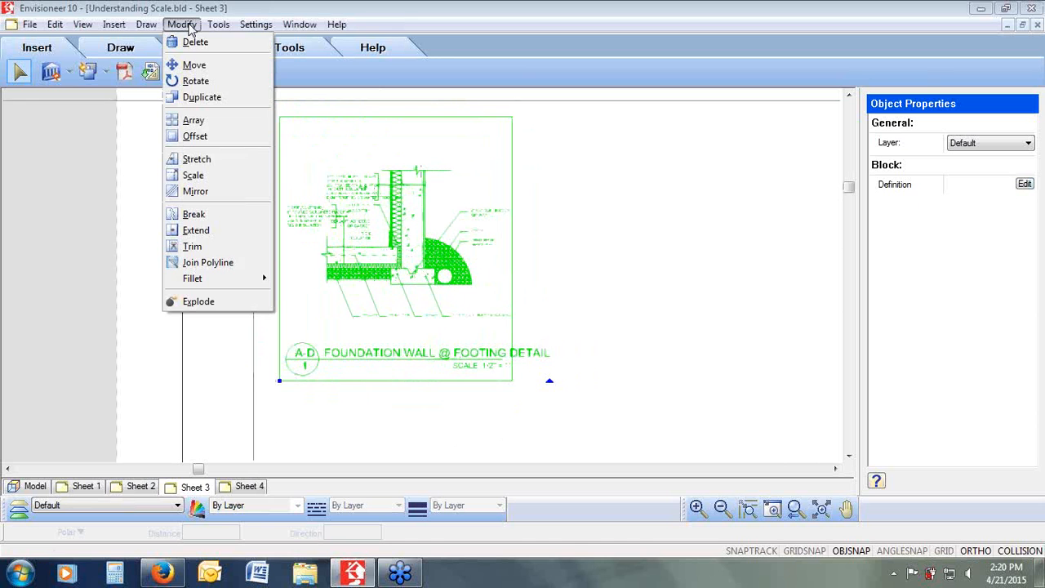
{"action": "left_click", "coordinate": [199, 175]}
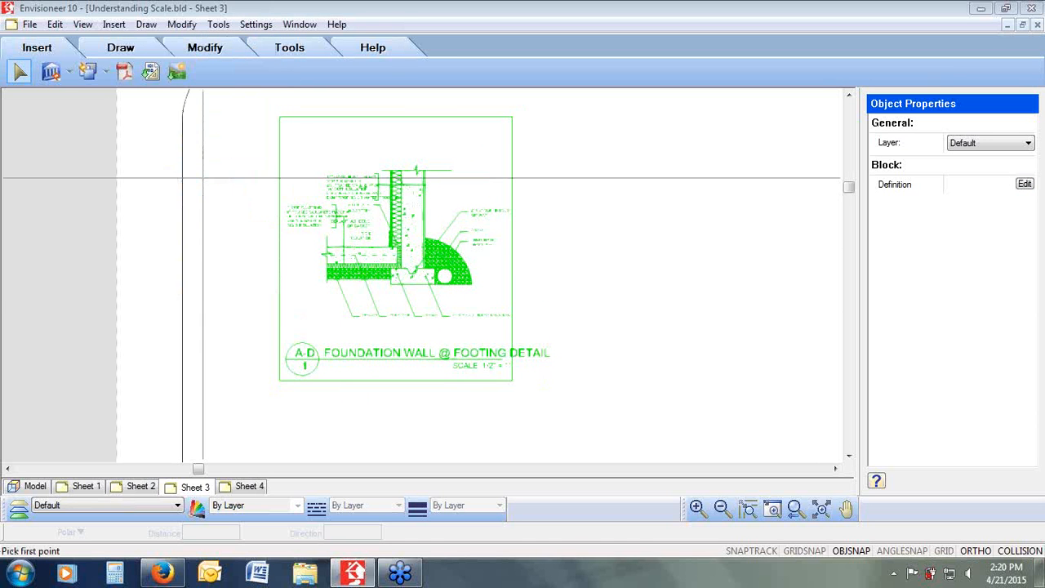
{"action": "left_click", "coordinate": [279, 381]}
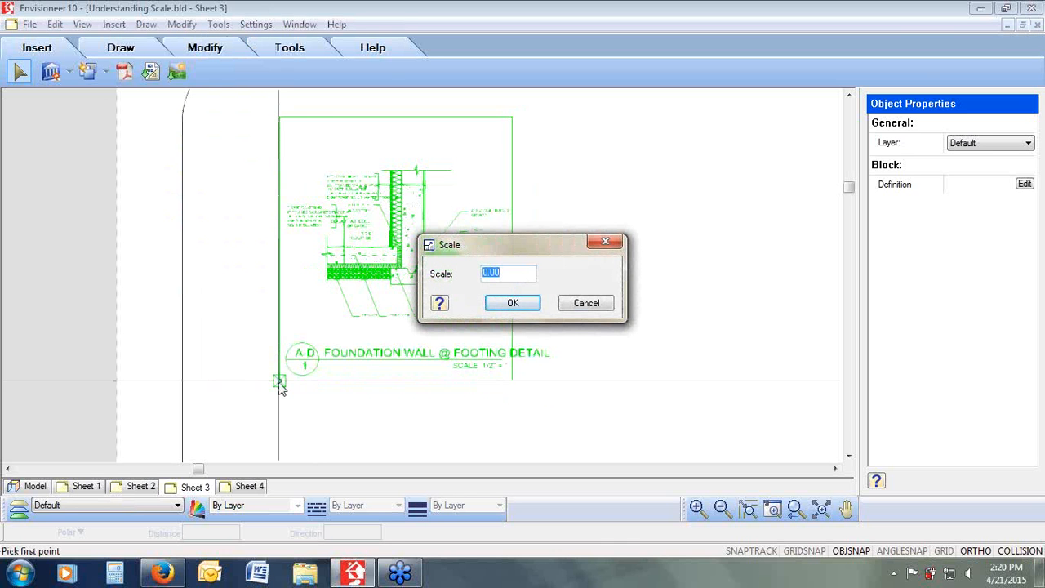
{"action": "type", "text": ".5"}
{"action": "left_click", "coordinate": [530, 303]}
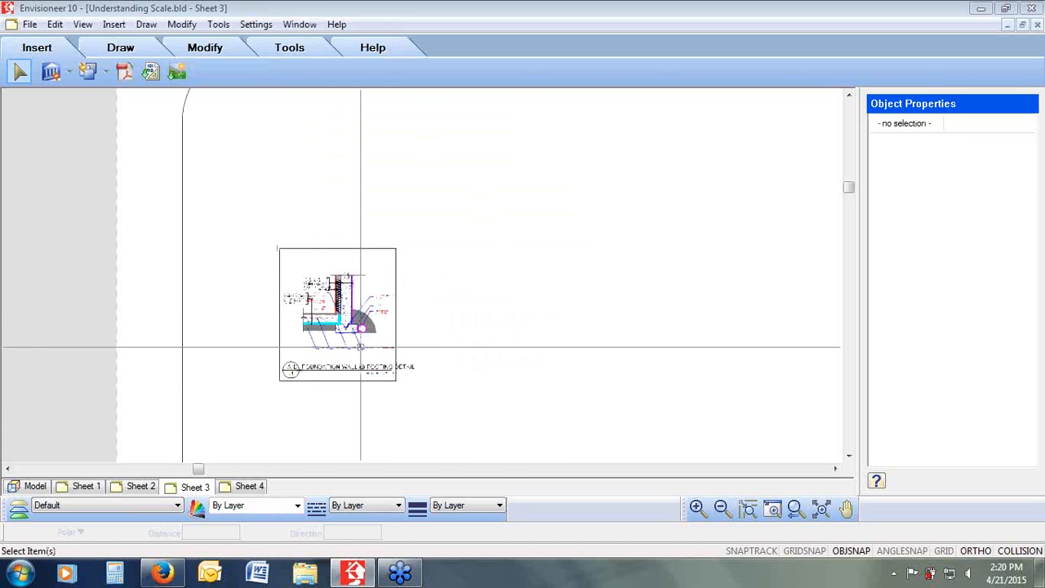
Step: Scale the foundation wall detail by a factor of 2 from its lower-left corner
{"action": "left_click", "coordinate": [279, 380]}
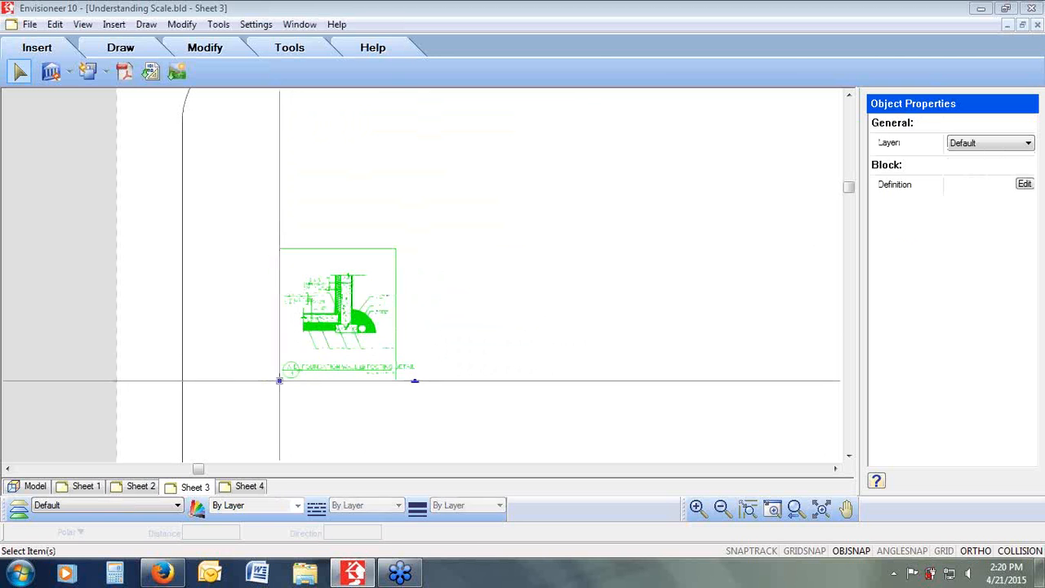
{"action": "left_click", "coordinate": [178, 24]}
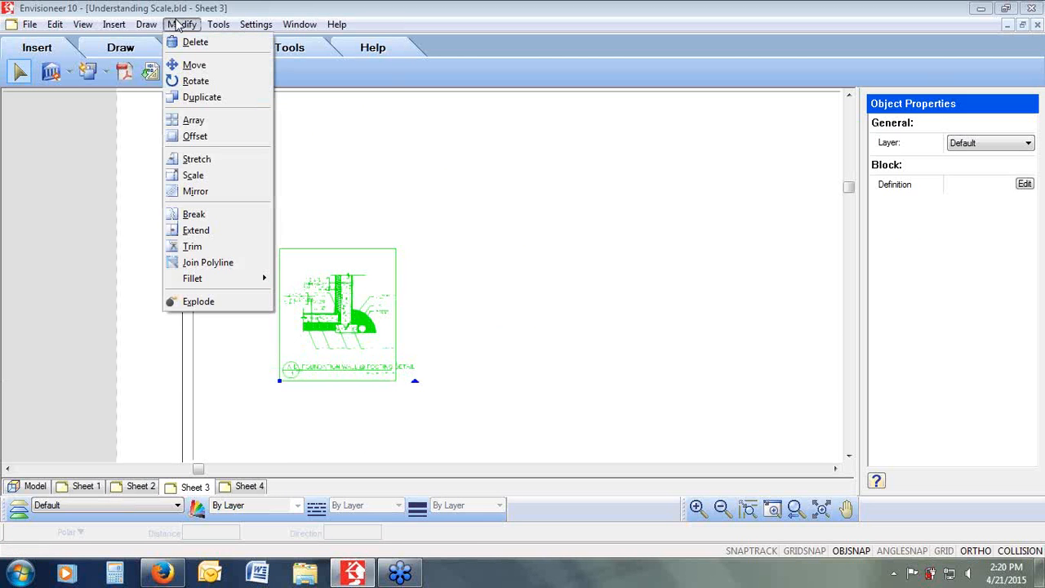
{"action": "left_click", "coordinate": [200, 175]}
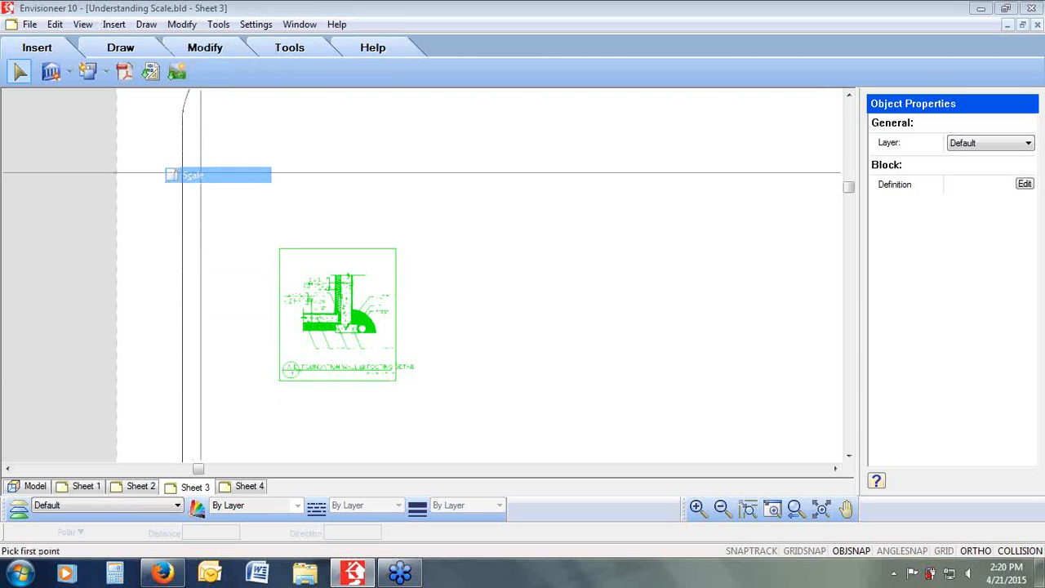
{"action": "left_click", "coordinate": [279, 380]}
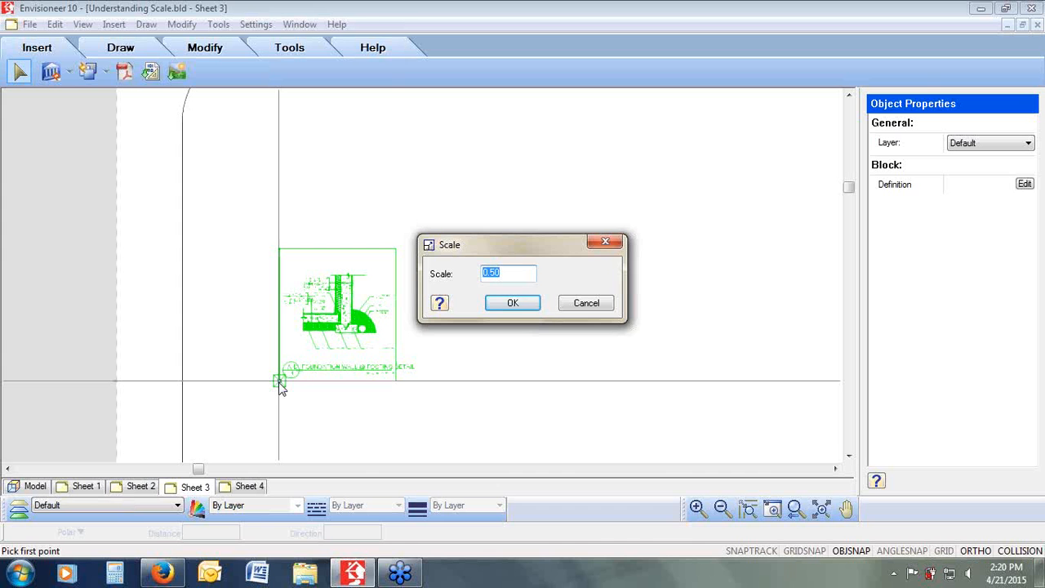
{"action": "type", "text": "2"}
{"action": "left_click", "coordinate": [513, 303]}
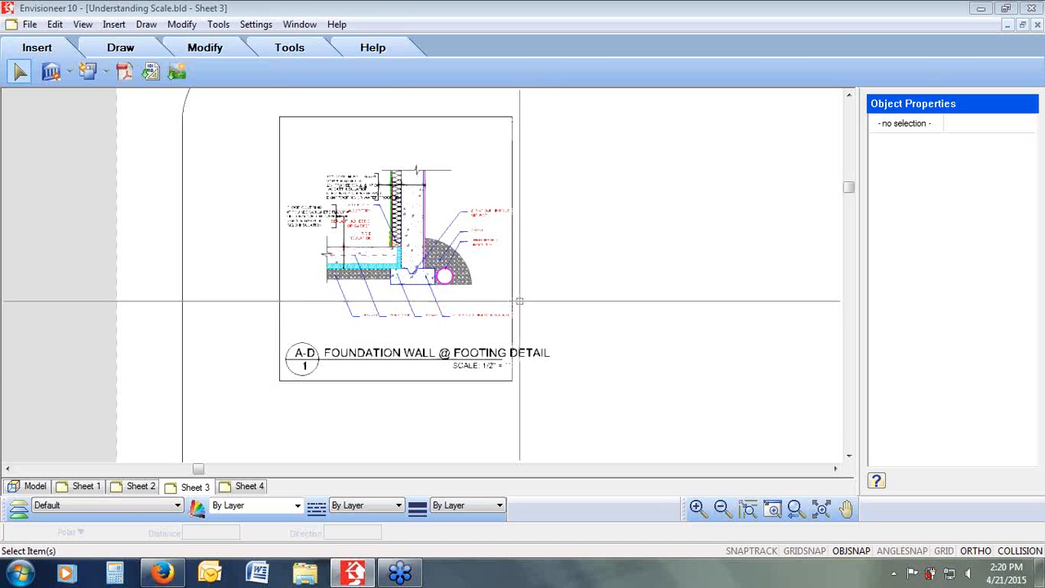
{"action": "left_click", "coordinate": [794, 508]}
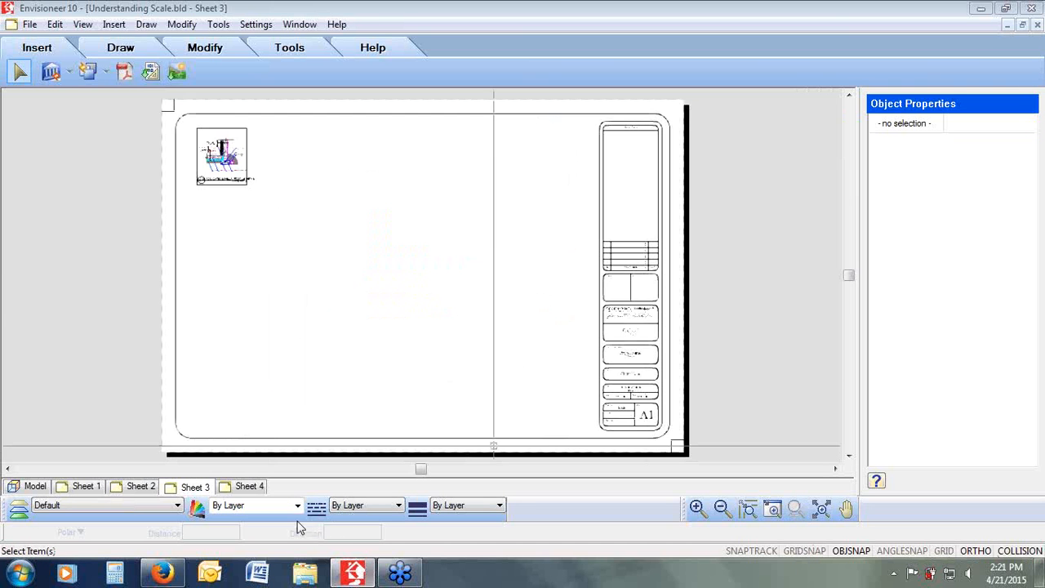
Step: Scale the smaller front elevation SmartView on Sheet 2 by a factor of 1 from its insertion point
{"action": "left_click", "coordinate": [141, 486]}
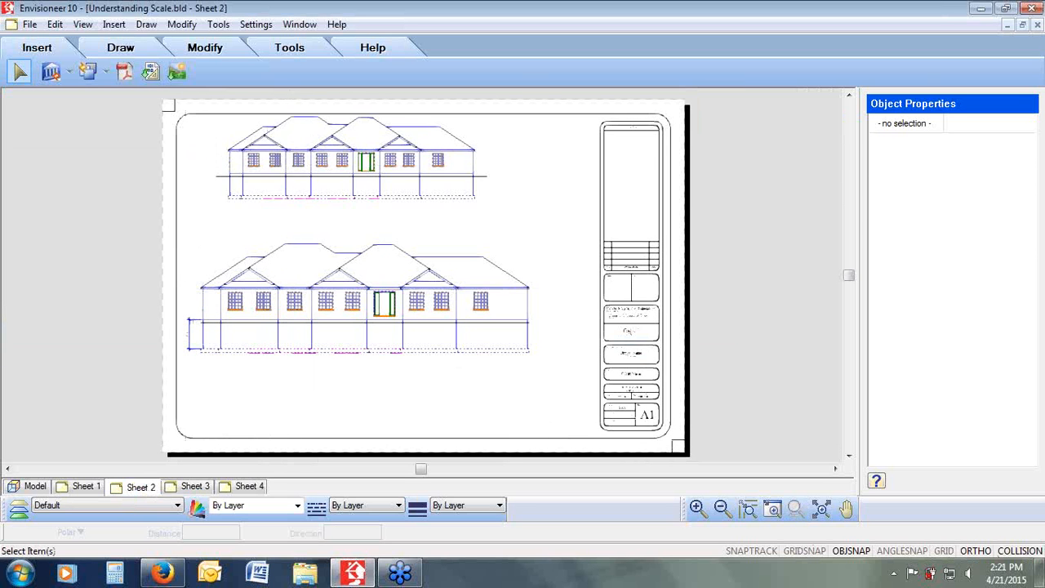
{"action": "left_click", "coordinate": [359, 176]}
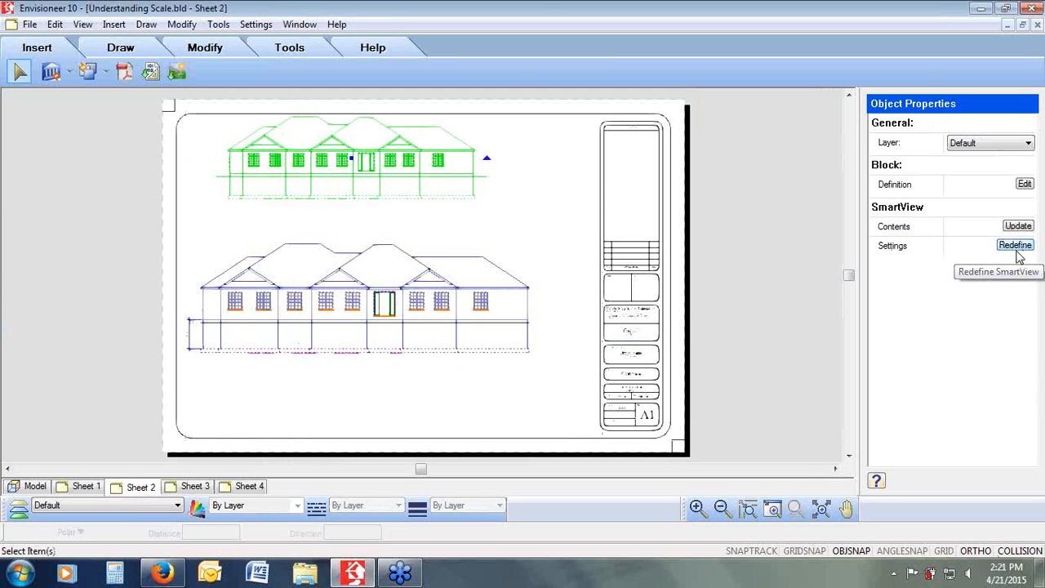
{"action": "left_click", "coordinate": [182, 24]}
{"action": "left_click", "coordinate": [194, 175]}
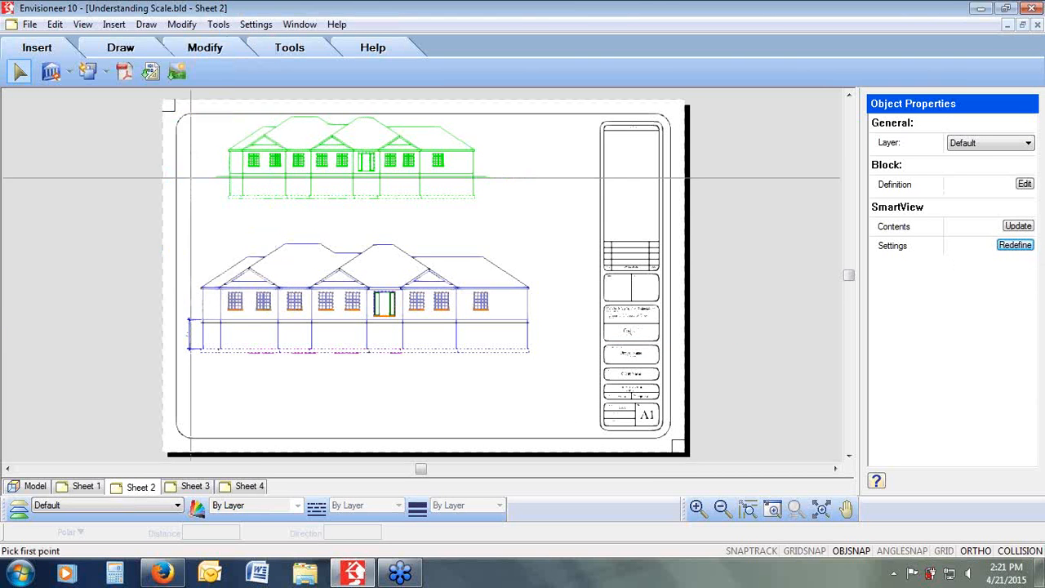
{"action": "left_click", "coordinate": [351, 161]}
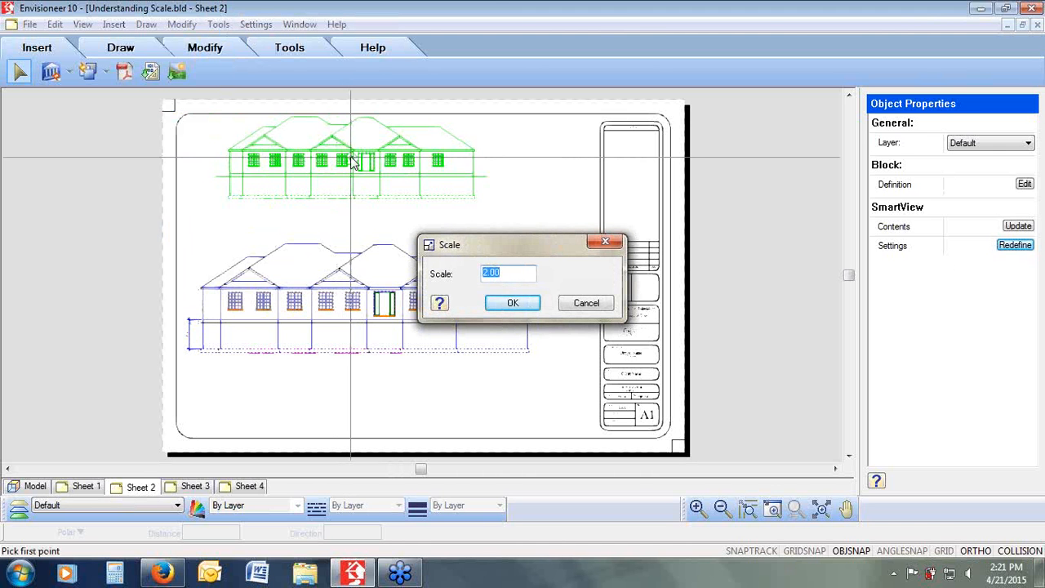
{"action": "type", "text": "1"}
{"action": "left_click", "coordinate": [513, 303]}
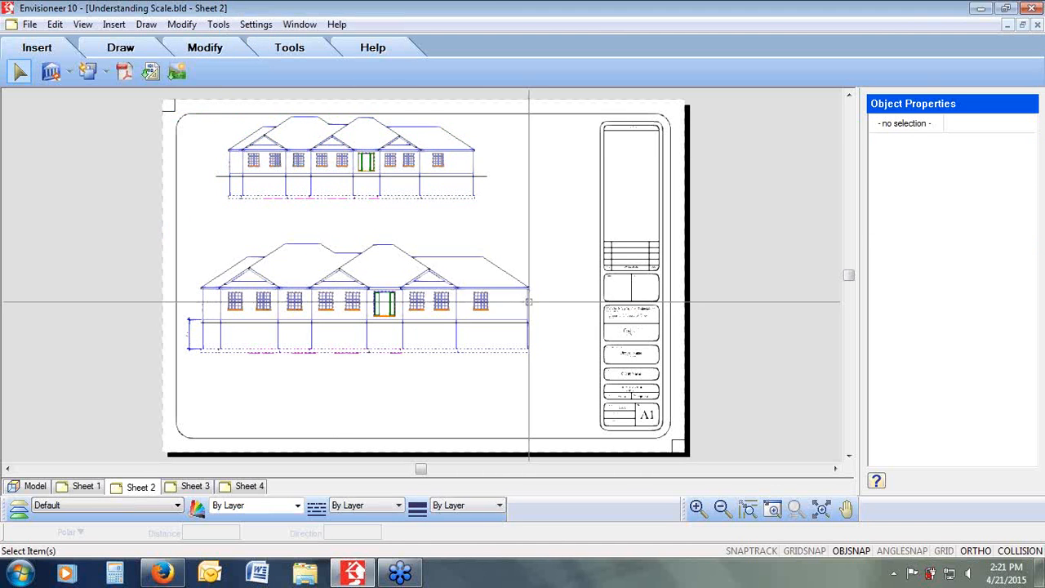
Step: Scale the smaller front elevation SmartView on Sheet 2 by 0.5 from its insertion point
{"action": "left_click", "coordinate": [344, 132]}
{"action": "left_click", "coordinate": [181, 25]}
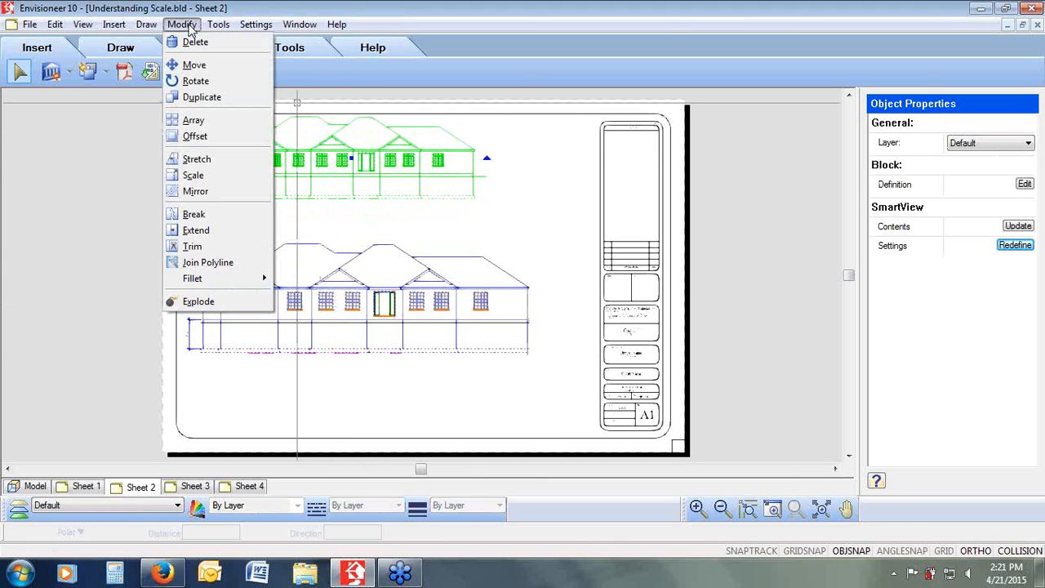
{"action": "left_click", "coordinate": [192, 175]}
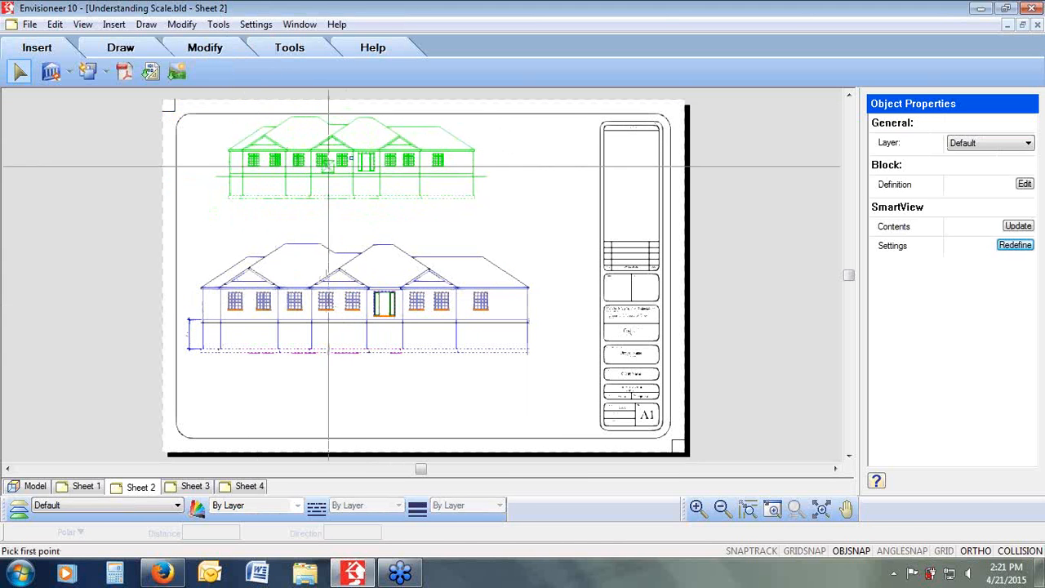
{"action": "left_click", "coordinate": [353, 164]}
{"action": "type", "text": ".5"}
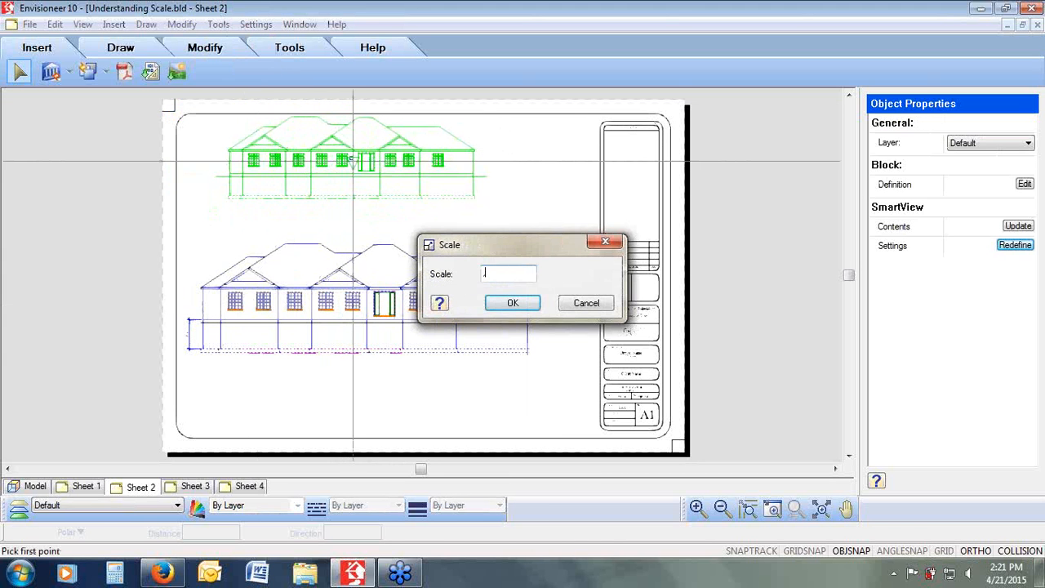
{"action": "key", "text": "Return"}
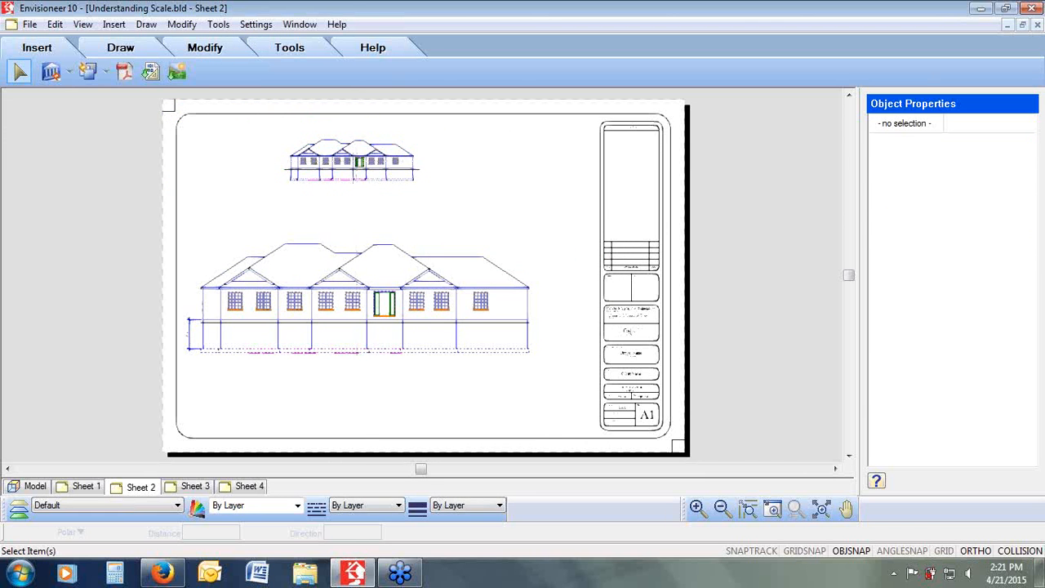
Step: Redefine the reduced front elevation SmartView to the 3/16" = 1'-0" scale and update it on the sheet
{"action": "left_click", "coordinate": [353, 160]}
{"action": "left_click", "coordinate": [1018, 249]}
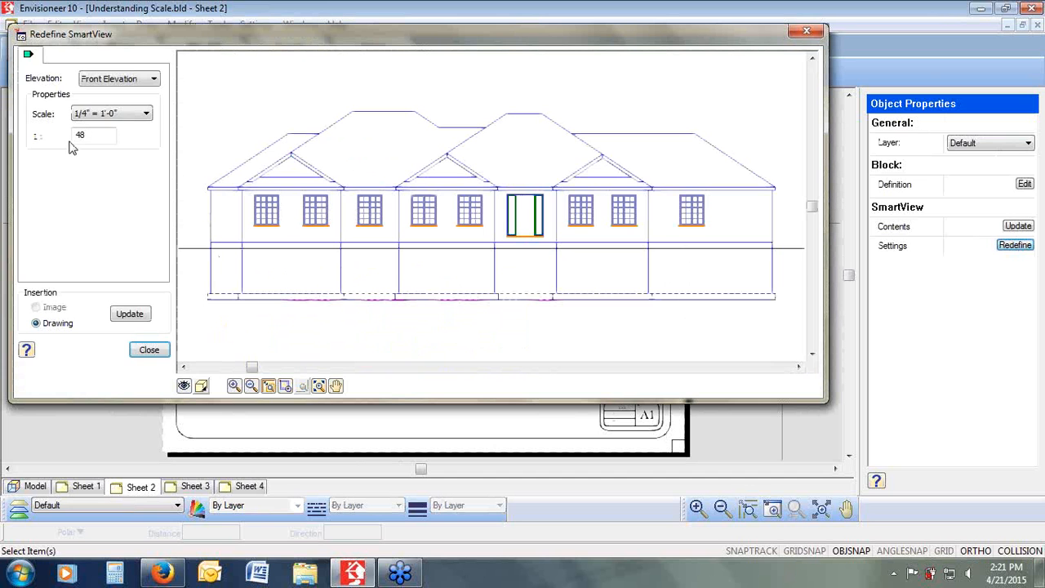
{"action": "left_click", "coordinate": [132, 116]}
{"action": "left_click", "coordinate": [125, 157]}
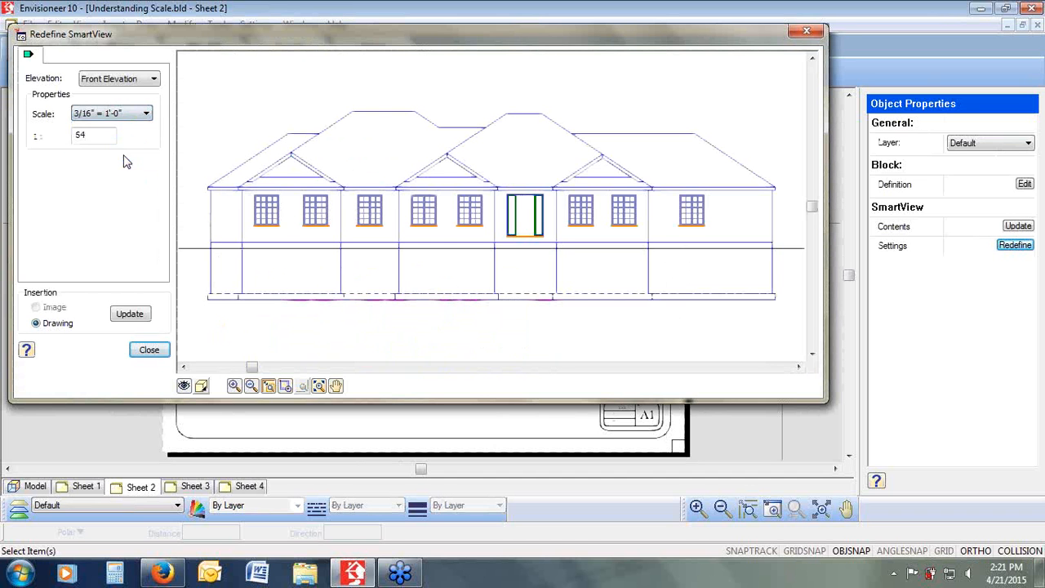
{"action": "left_click", "coordinate": [130, 314]}
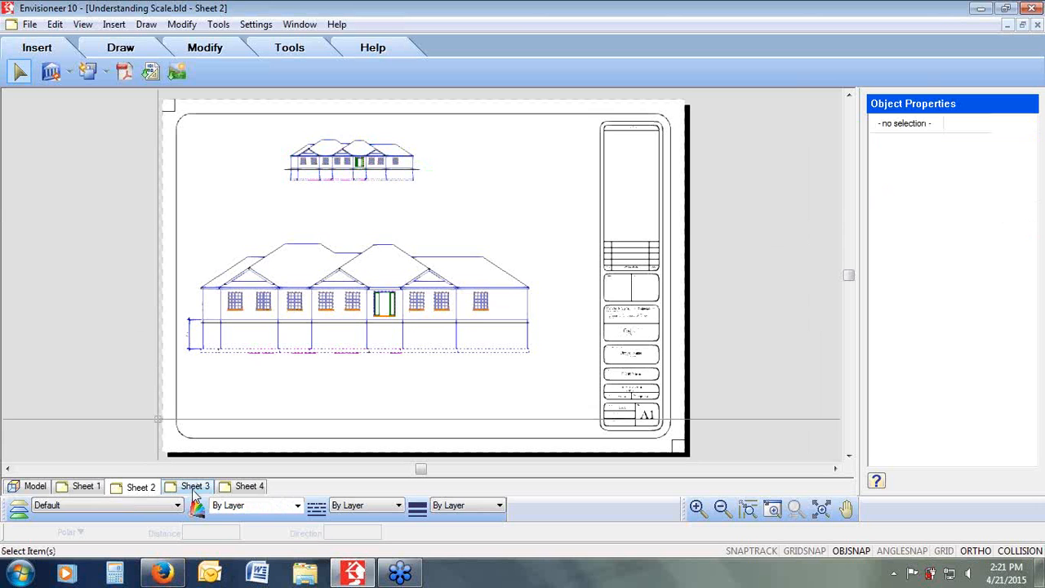
Step: Check the view scale in the view properties of Sheet 3, leaving the settings as they are
{"action": "left_click", "coordinate": [193, 488]}
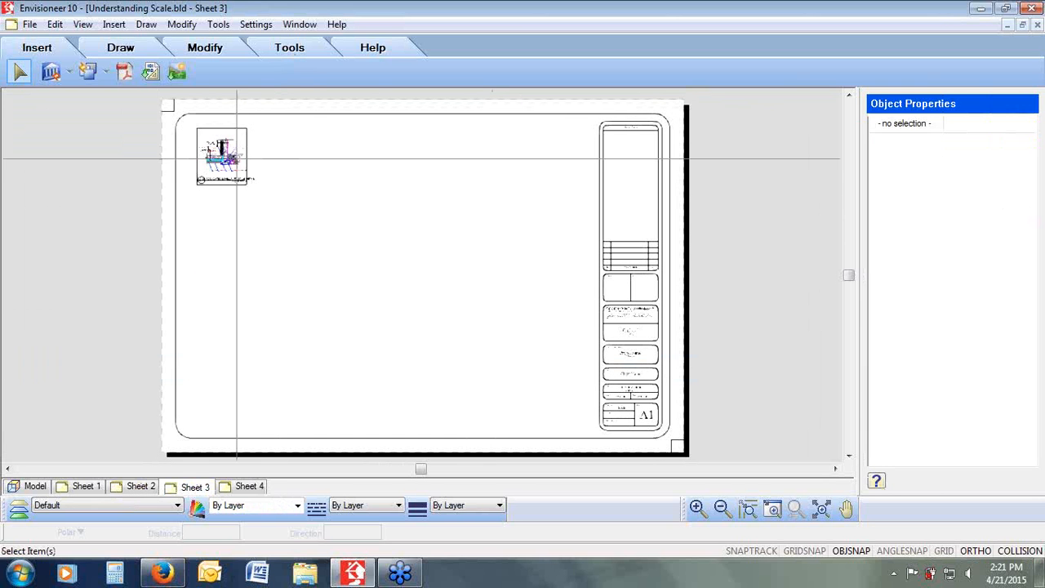
{"action": "left_click", "coordinate": [1029, 32]}
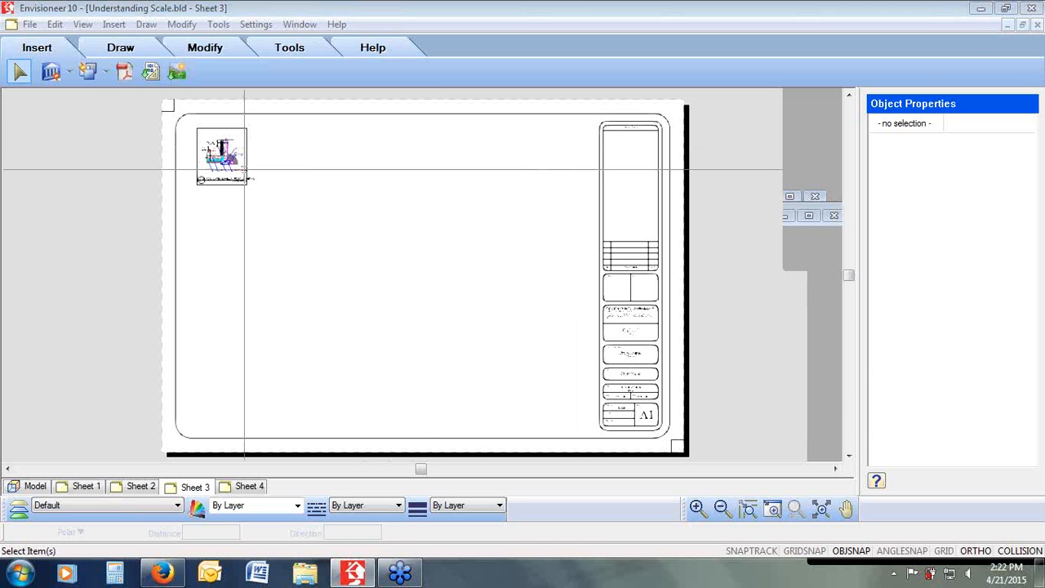
{"action": "left_click", "coordinate": [83, 24]}
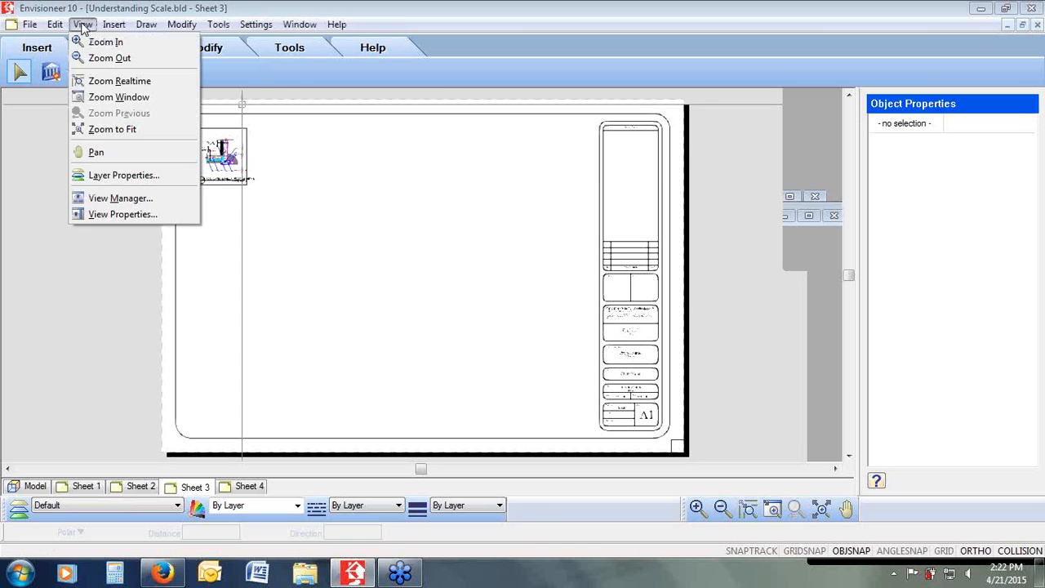
{"action": "left_click", "coordinate": [97, 214]}
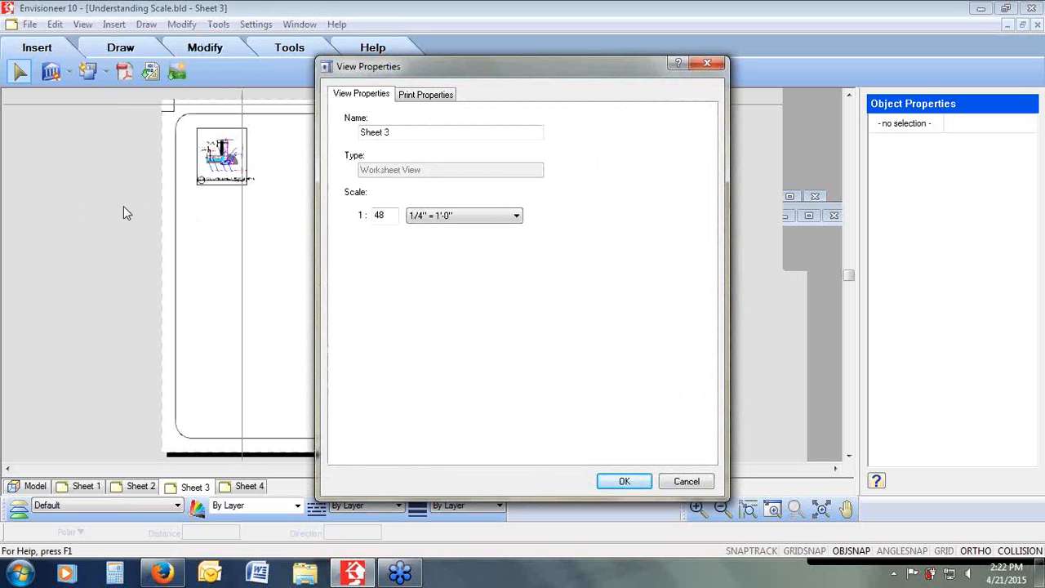
{"action": "left_click", "coordinate": [686, 482]}
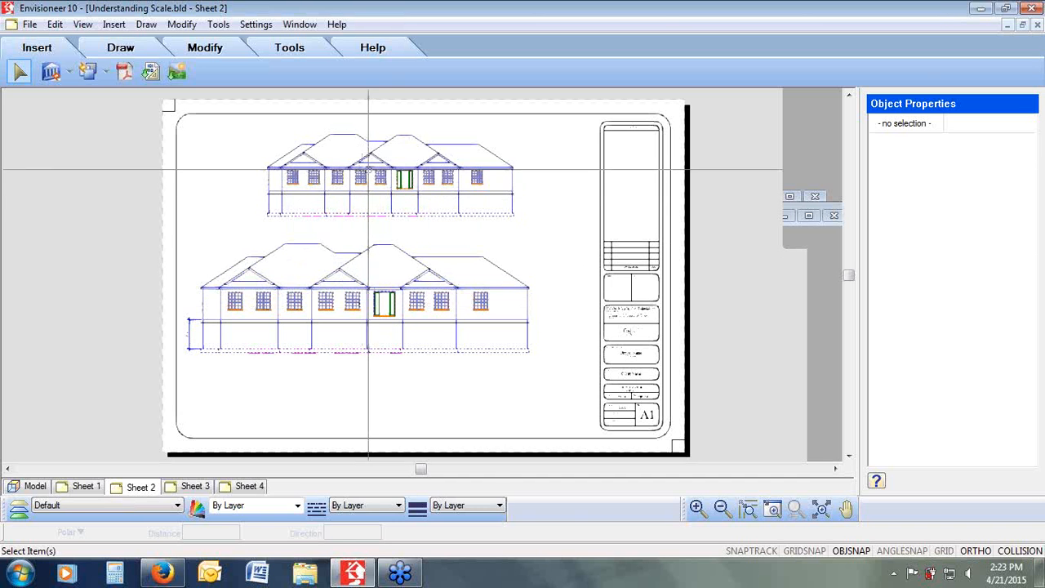
Step: Redefine the upper front elevation SmartView on Sheet 2 to the 1/8" = 1'-0" scale and update it
{"action": "left_click", "coordinate": [368, 173]}
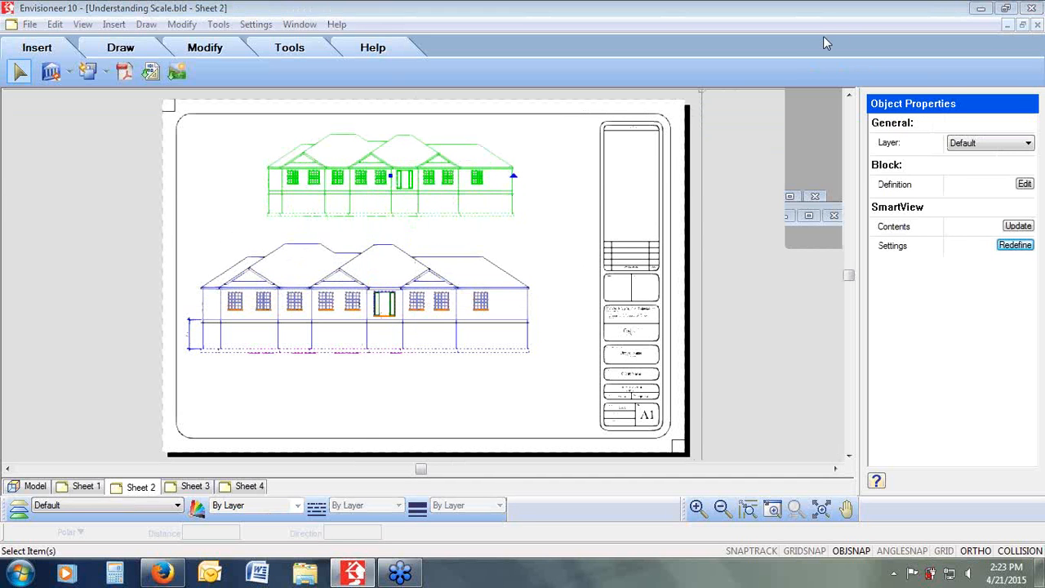
{"action": "left_click", "coordinate": [1016, 246]}
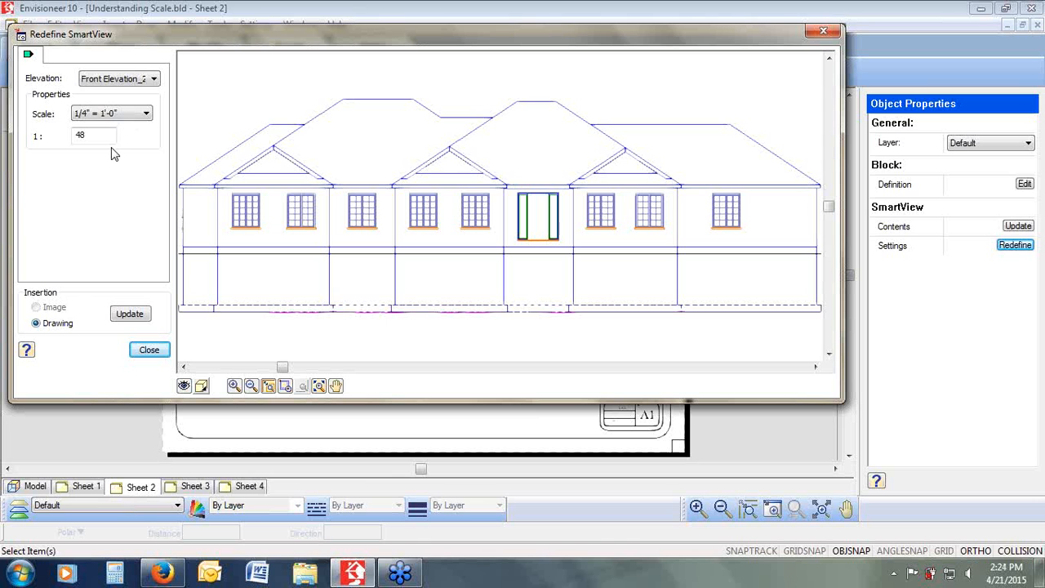
{"action": "left_click", "coordinate": [114, 114]}
{"action": "left_click", "coordinate": [137, 115]}
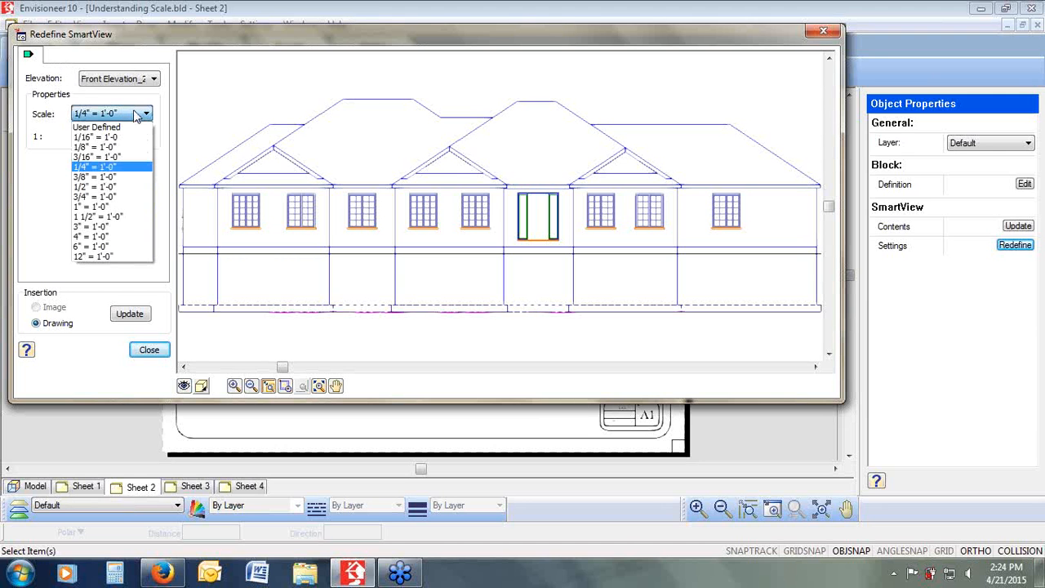
{"action": "left_click", "coordinate": [94, 147]}
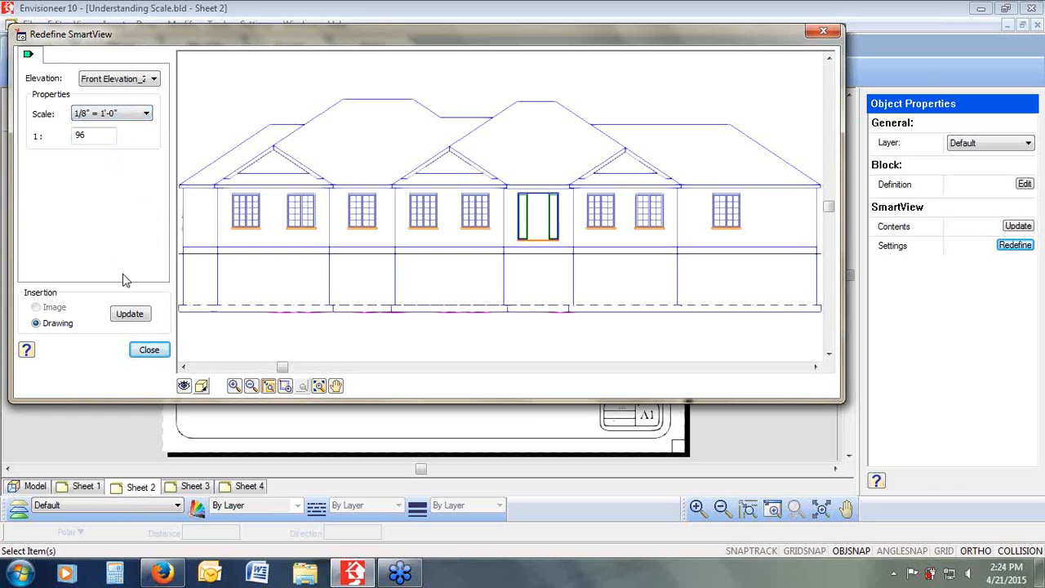
{"action": "left_click", "coordinate": [129, 313]}
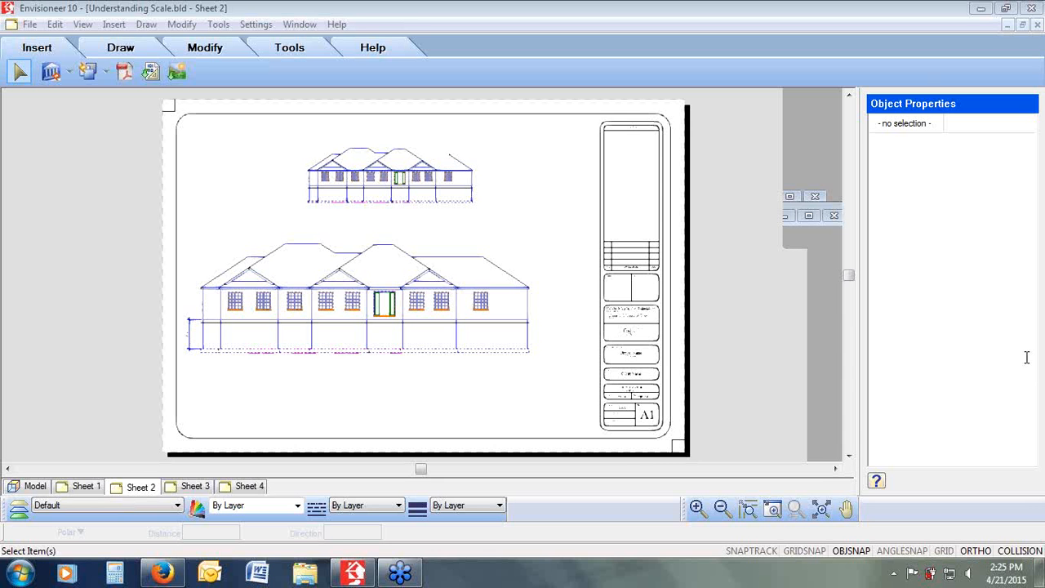
Step: Open the print settings for Sheet 1 and choose the Brother MFC-9970CDW Printer
{"action": "left_click", "coordinate": [82, 487]}
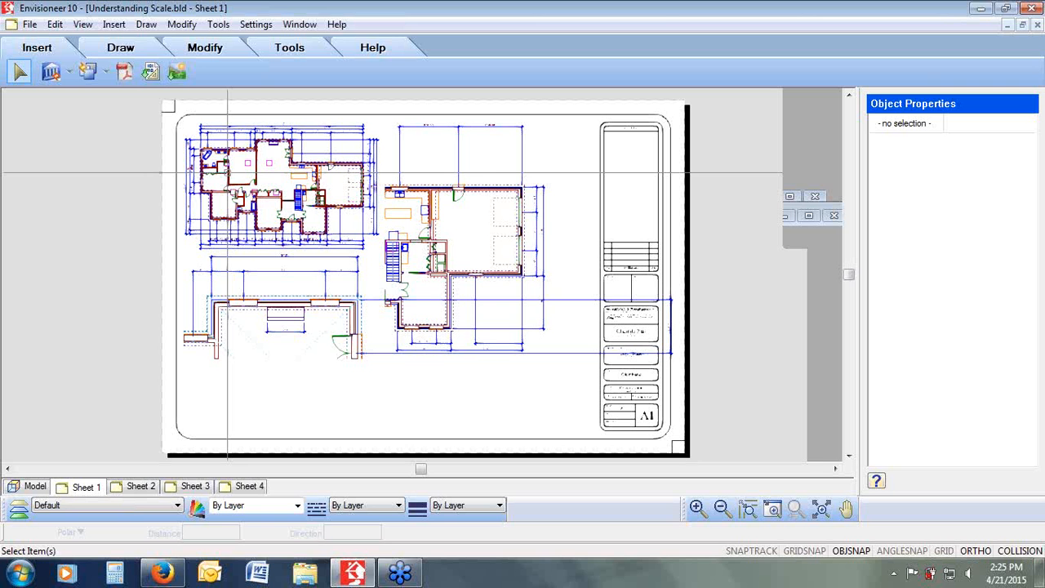
{"action": "left_click", "coordinate": [55, 23]}
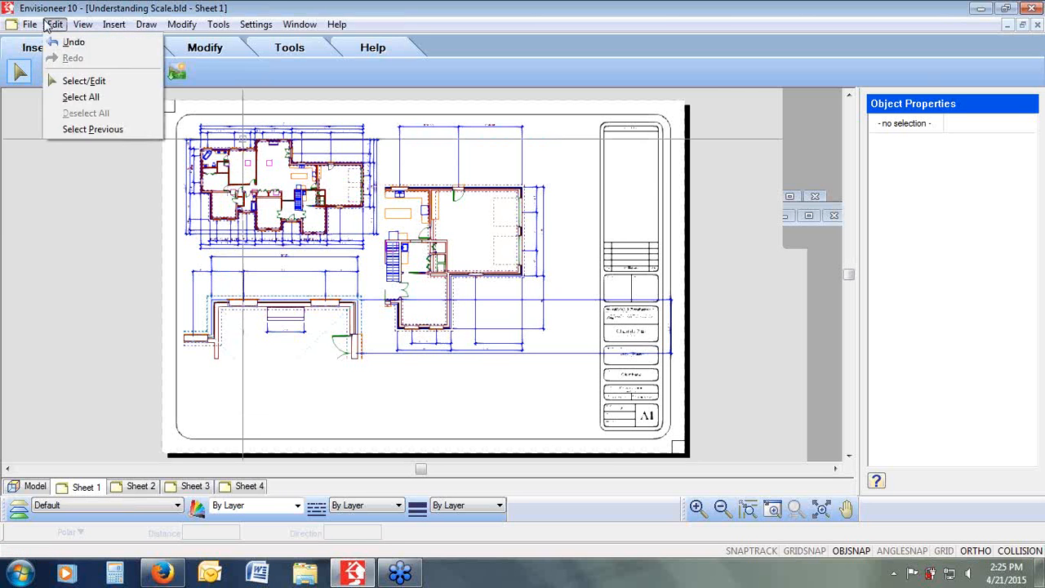
{"action": "mouse_move", "coordinate": [29, 23]}
{"action": "left_click", "coordinate": [49, 200]}
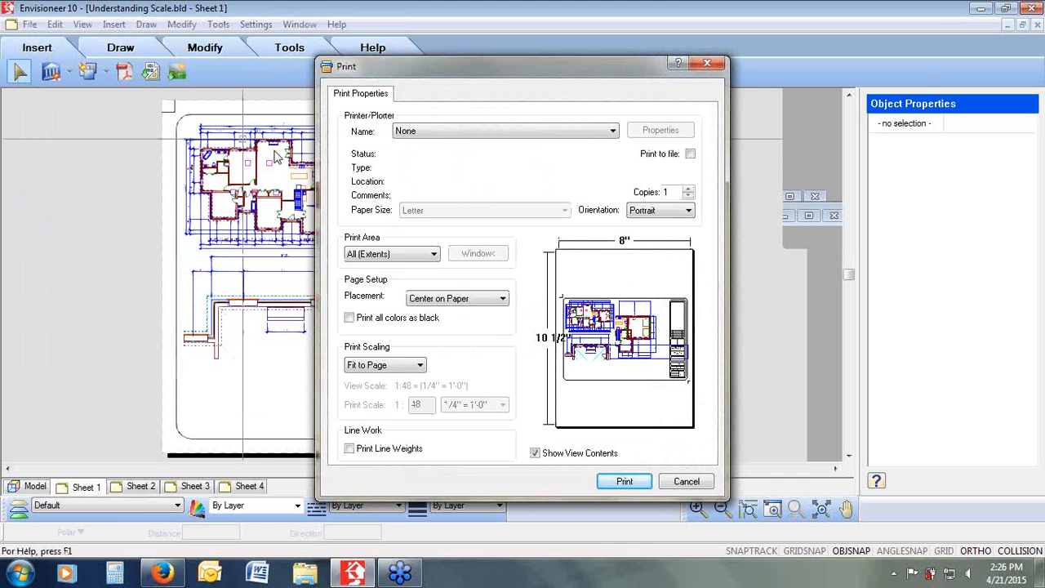
{"action": "left_click", "coordinate": [539, 132]}
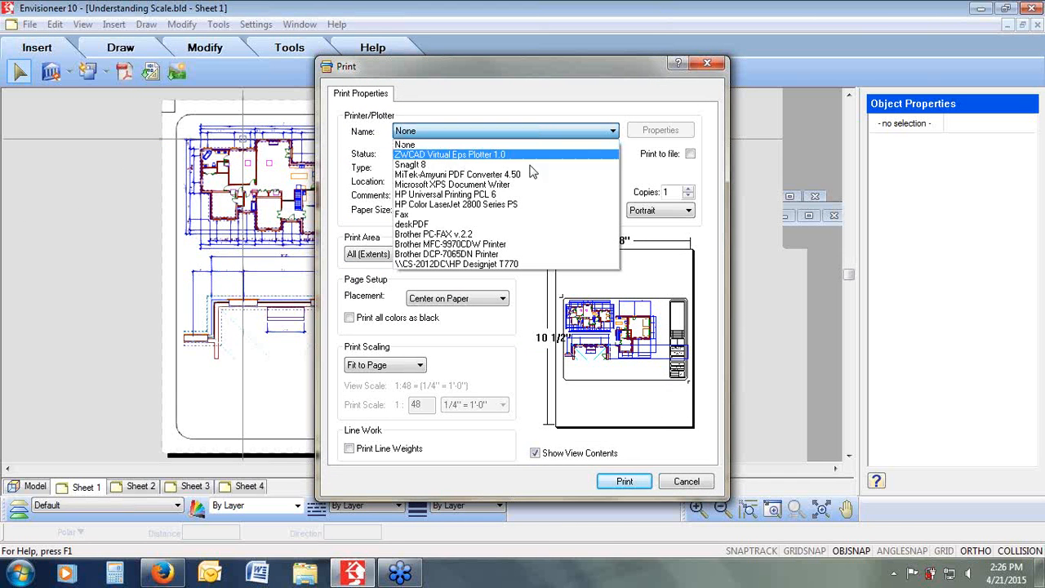
{"action": "left_click", "coordinate": [524, 244]}
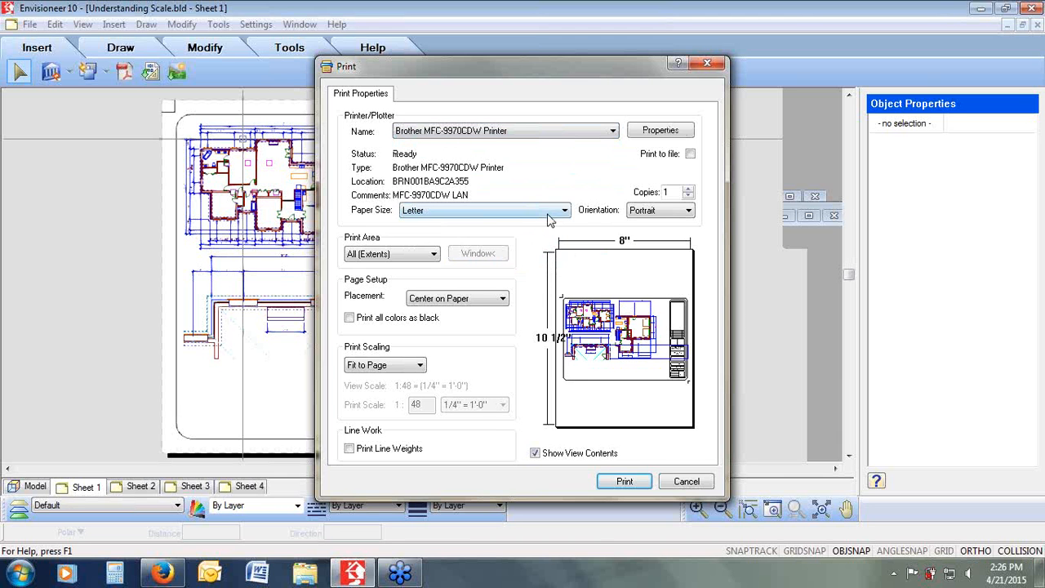
Step: Set the print area to a window around the bathroom in the full floor plan
{"action": "left_click", "coordinate": [426, 255]}
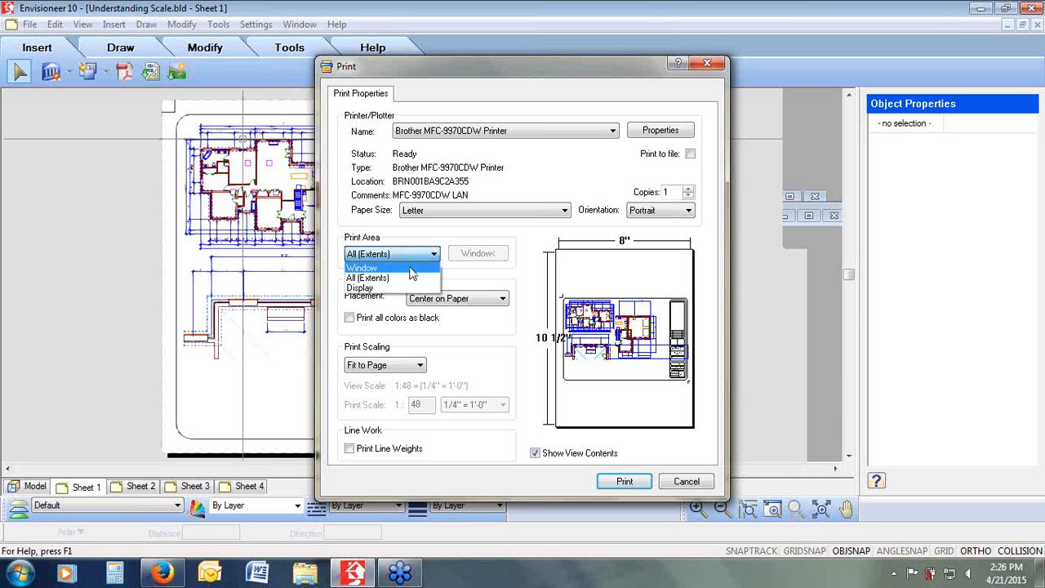
{"action": "left_click", "coordinate": [412, 269]}
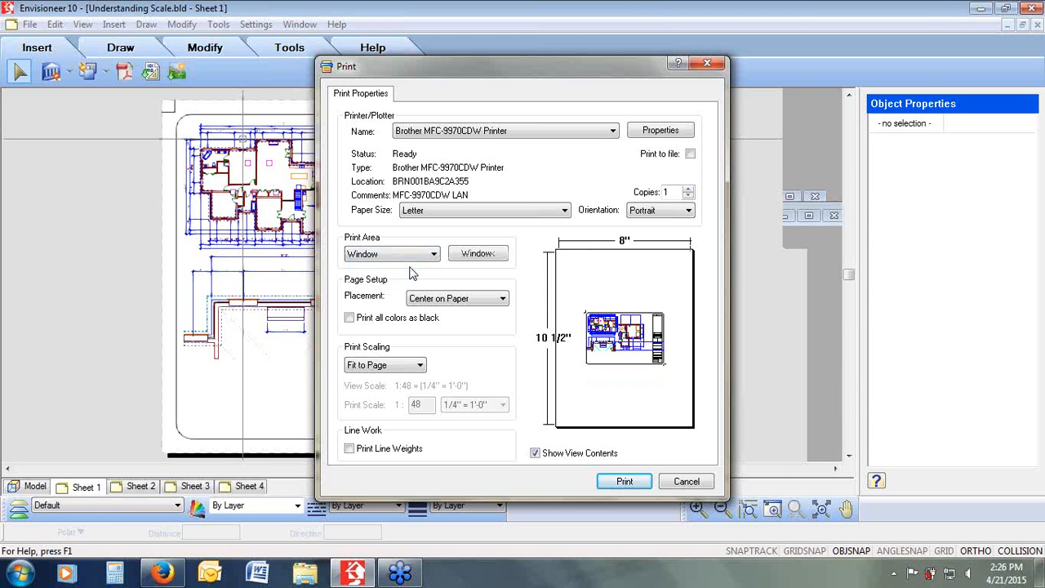
{"action": "left_click", "coordinate": [495, 254]}
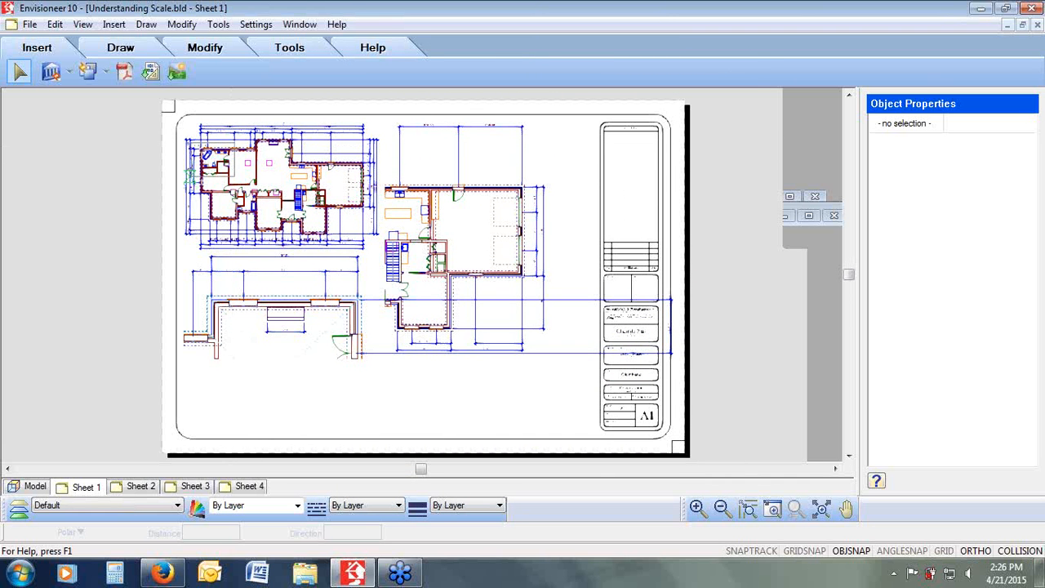
{"action": "left_click", "coordinate": [190, 175]}
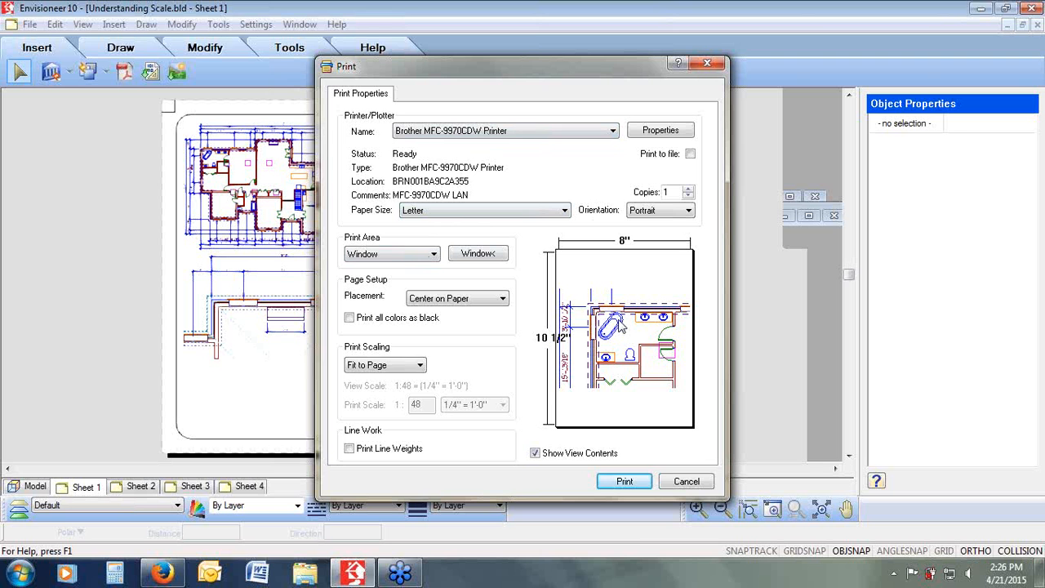
Step: Preview the windowed area with Print to Scale at 1/2" = 1'-0", and cancel the print
{"action": "left_click", "coordinate": [399, 365]}
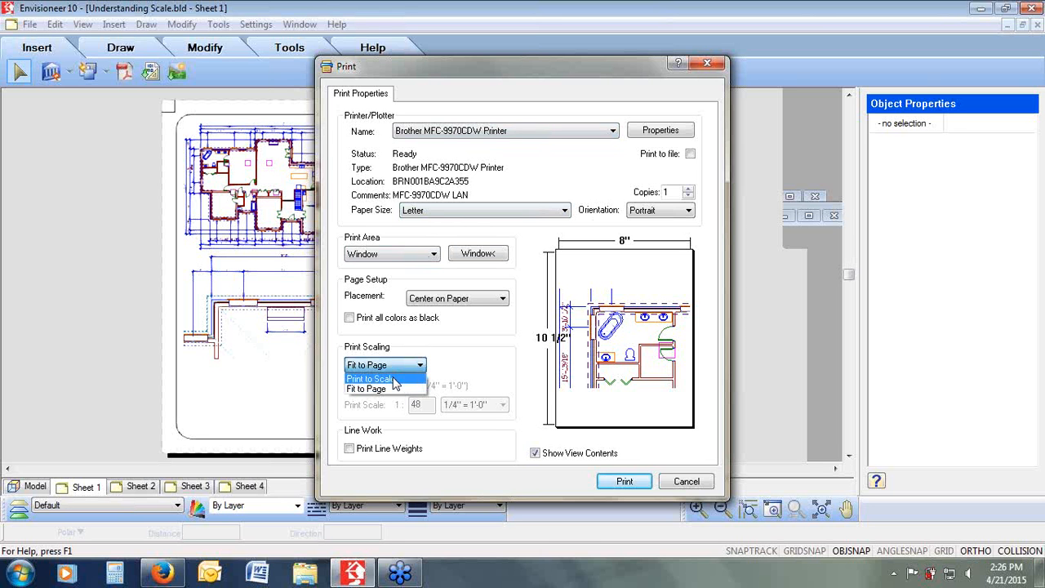
{"action": "left_click", "coordinate": [372, 378]}
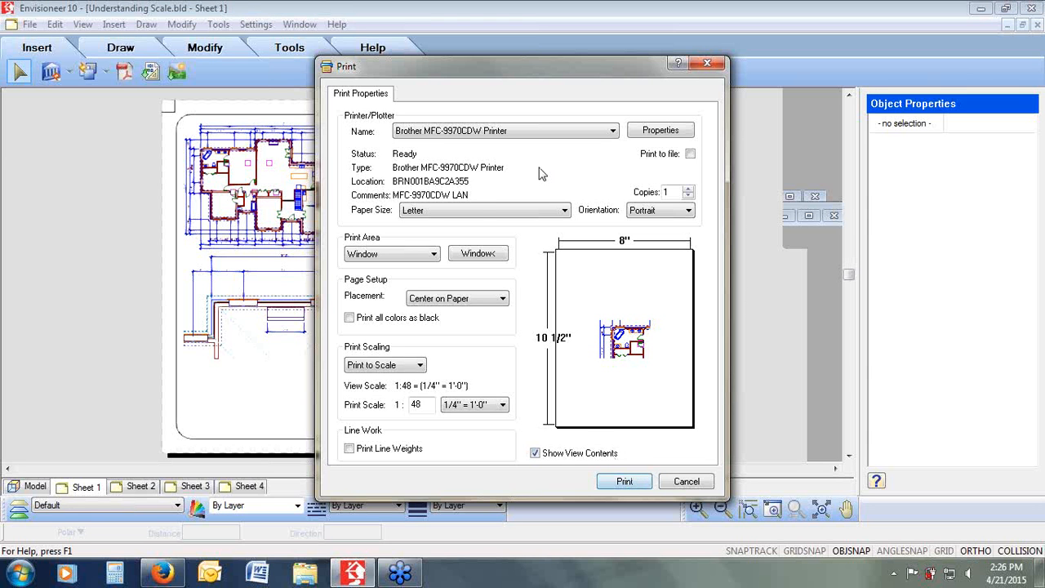
{"action": "left_click", "coordinate": [406, 257]}
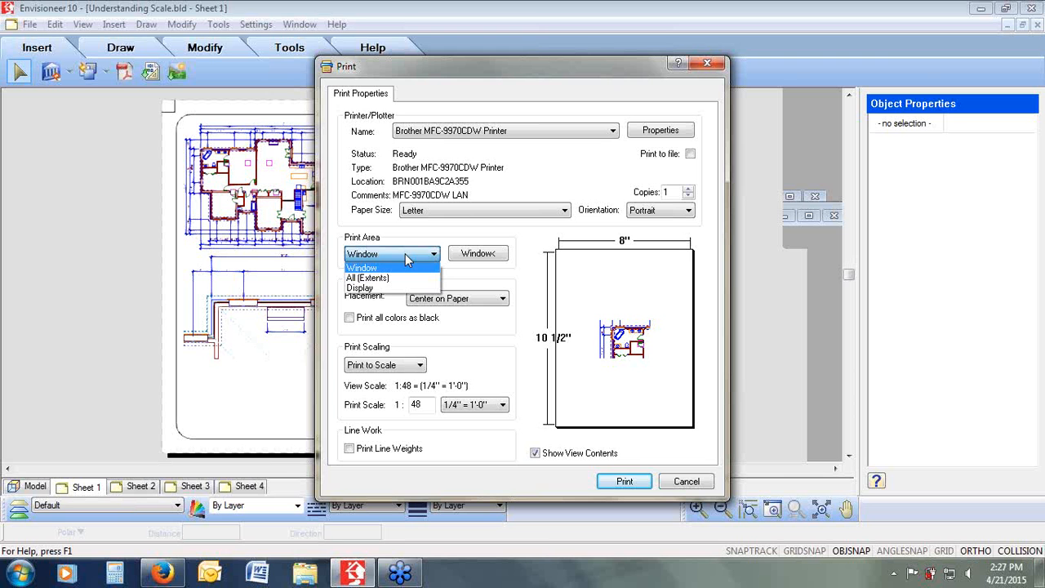
{"action": "left_click", "coordinate": [406, 258]}
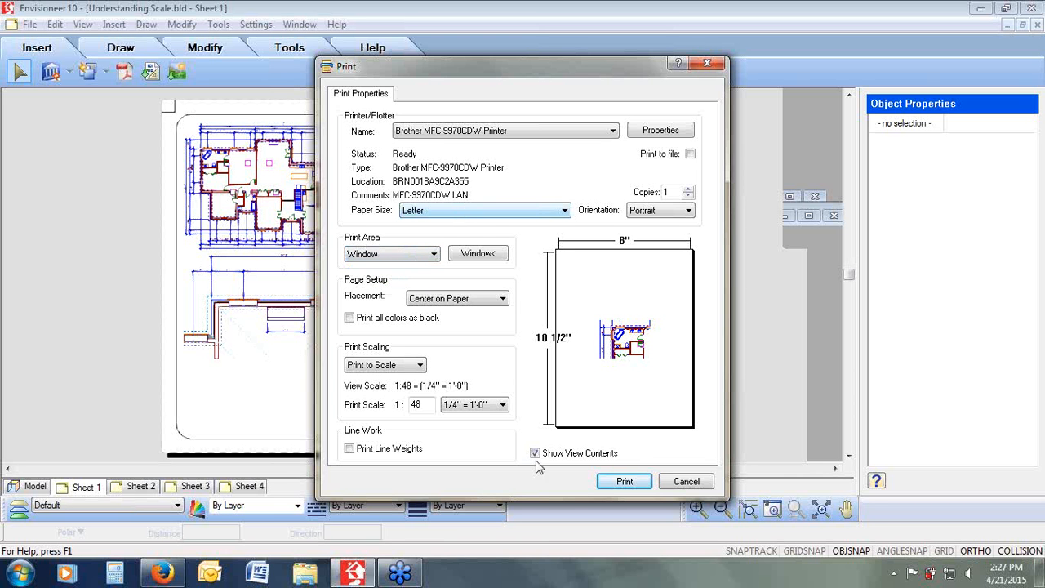
{"action": "left_click", "coordinate": [502, 405]}
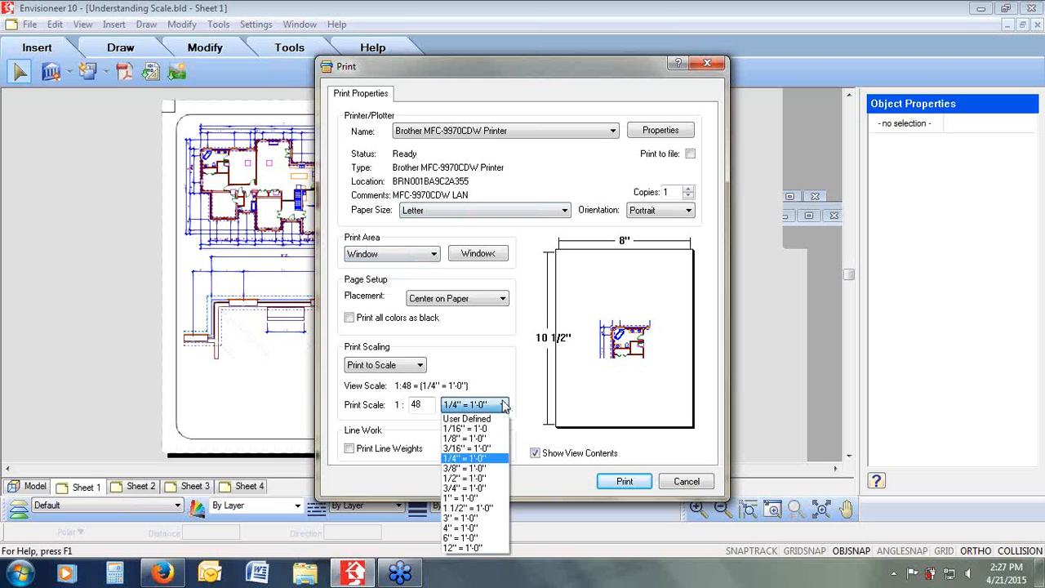
{"action": "left_click", "coordinate": [467, 477]}
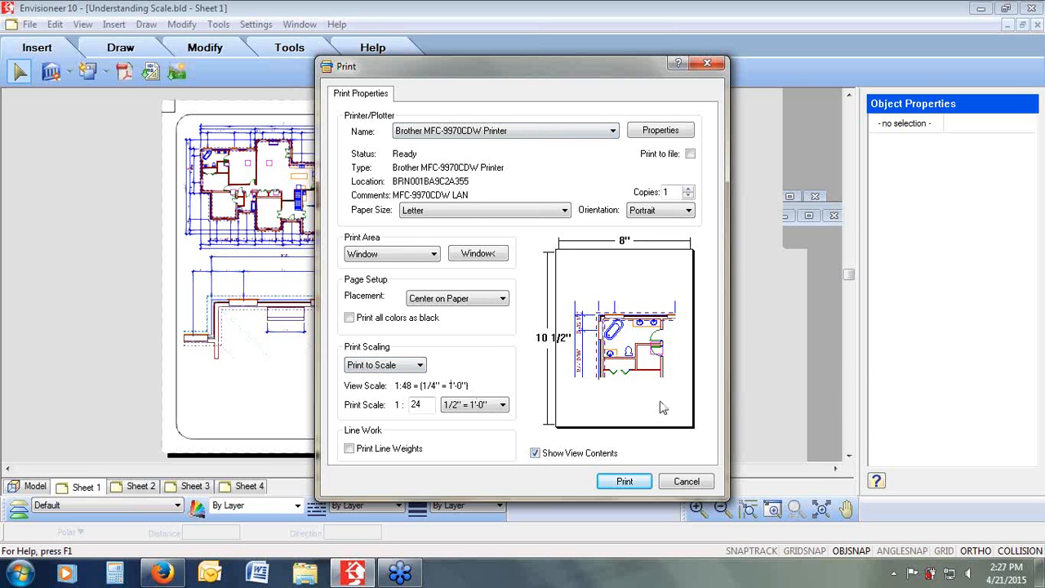
{"action": "left_click", "coordinate": [686, 481]}
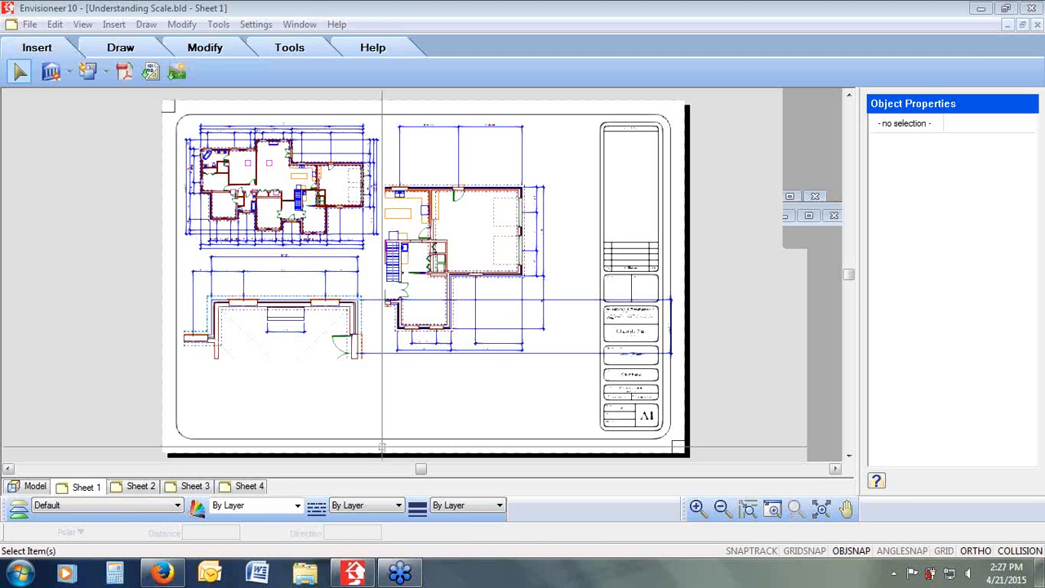
Step: Open the print settings for Sheet 1 and choose the deskPDF printer with Arch D paper in Landscape orientation
{"action": "left_click", "coordinate": [29, 24]}
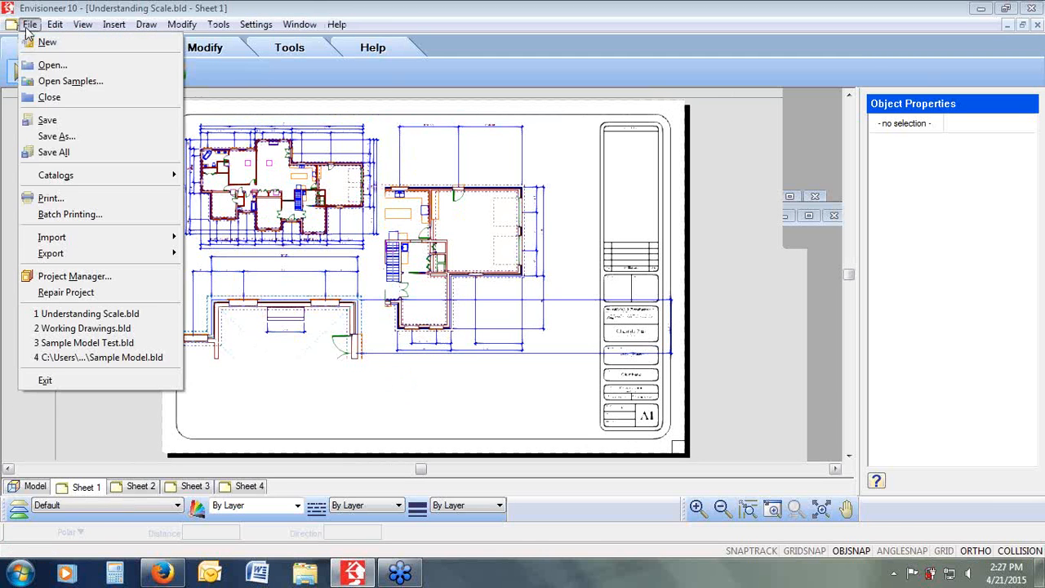
{"action": "left_click", "coordinate": [47, 197]}
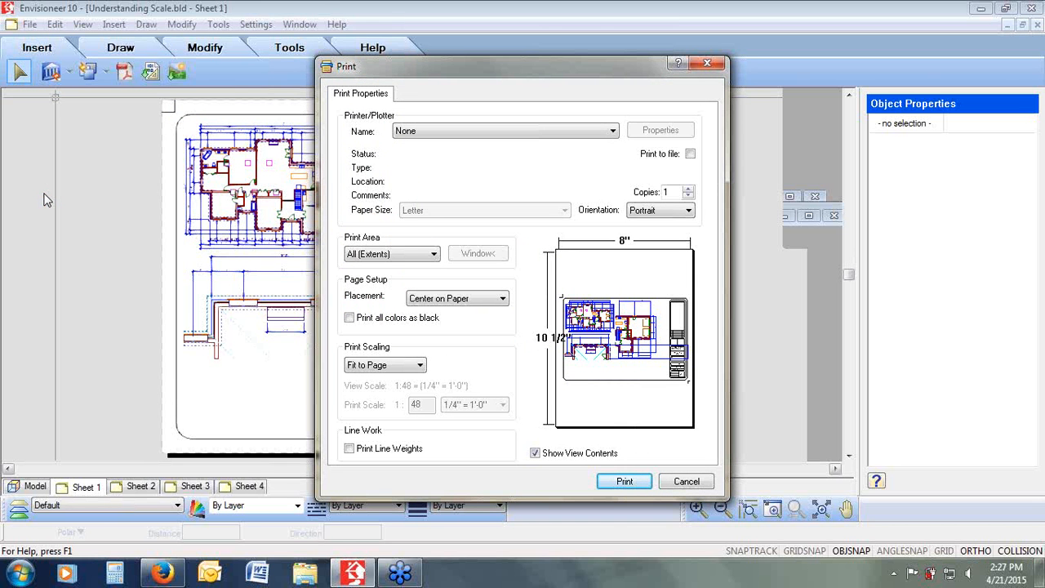
{"action": "left_click", "coordinate": [613, 131]}
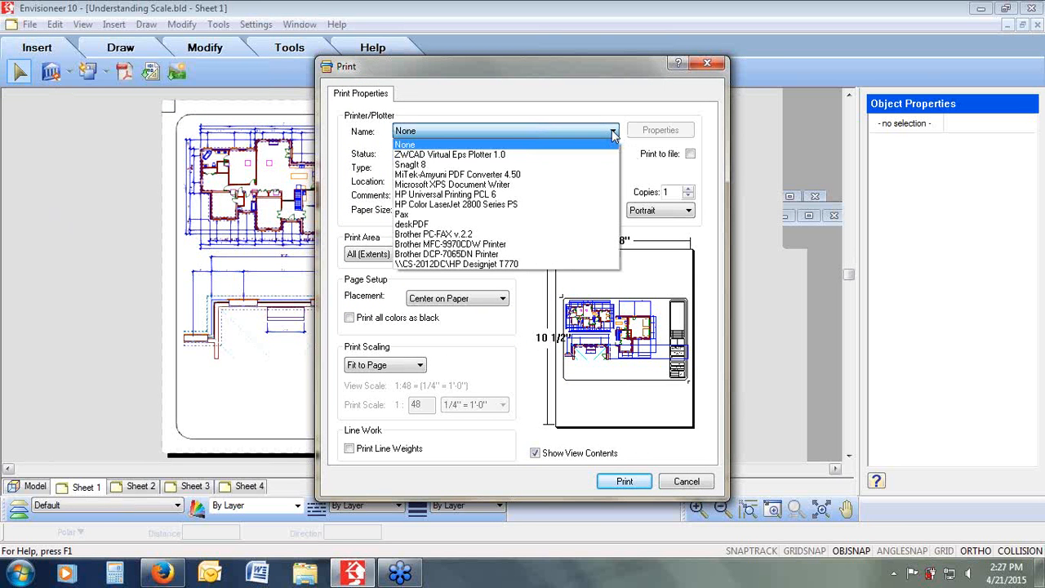
{"action": "left_click", "coordinate": [476, 224]}
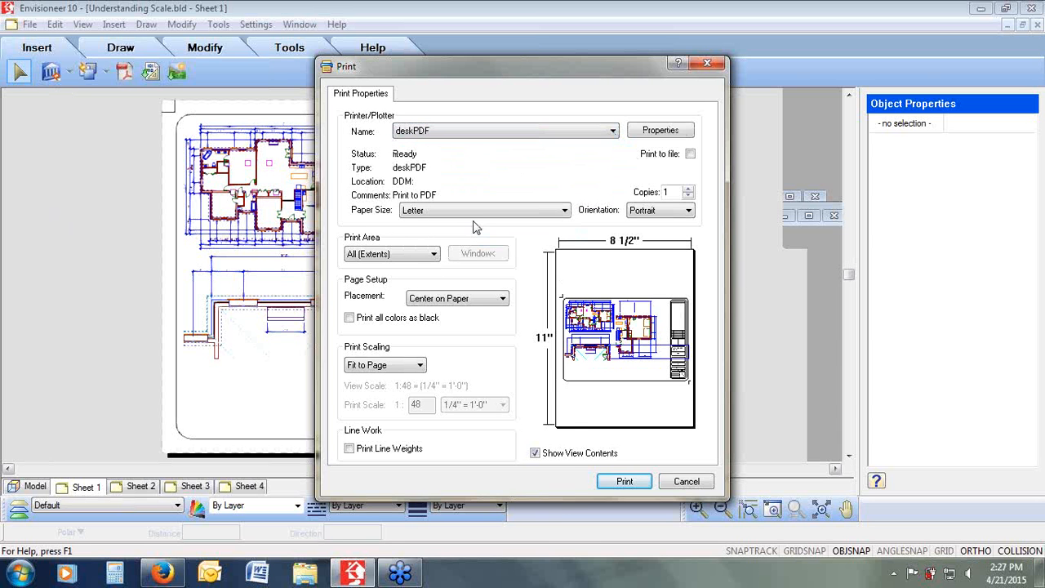
{"action": "left_click", "coordinate": [532, 212]}
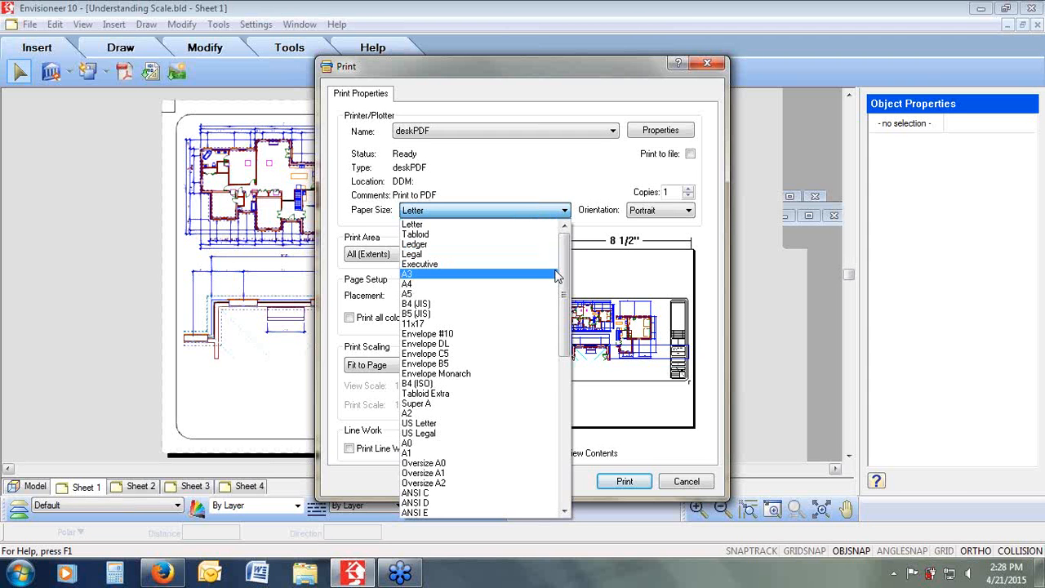
{"action": "left_click_drag", "start_coordinate": [563, 260], "coordinate": [564, 347]}
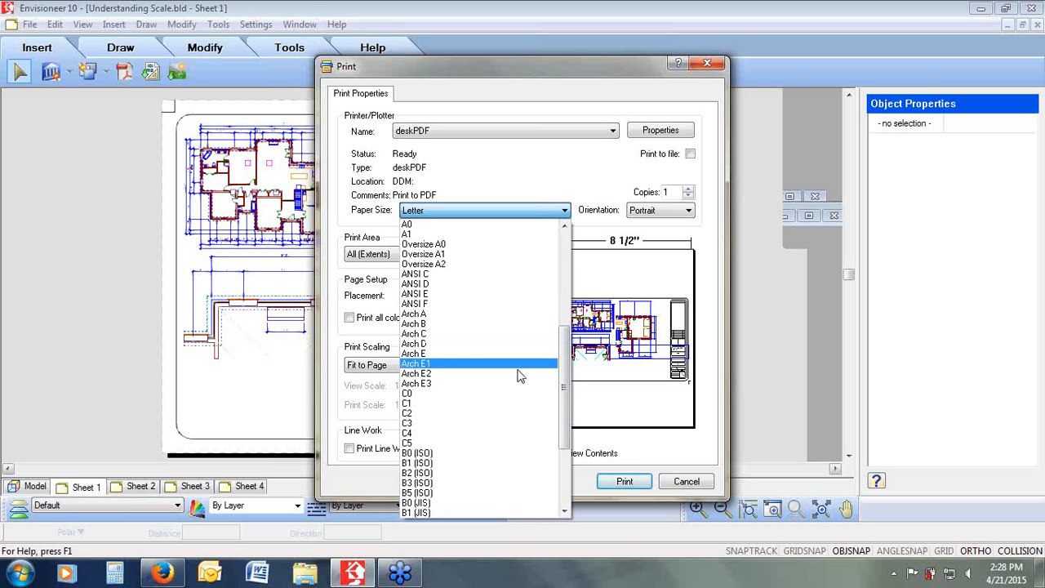
{"action": "mouse_move", "coordinate": [565, 414]}
{"action": "left_mouse_down"}
{"action": "mouse_move", "coordinate": [569, 314]}
{"action": "mouse_move", "coordinate": [569, 449]}
{"action": "mouse_move", "coordinate": [566, 427]}
{"action": "left_mouse_up"}
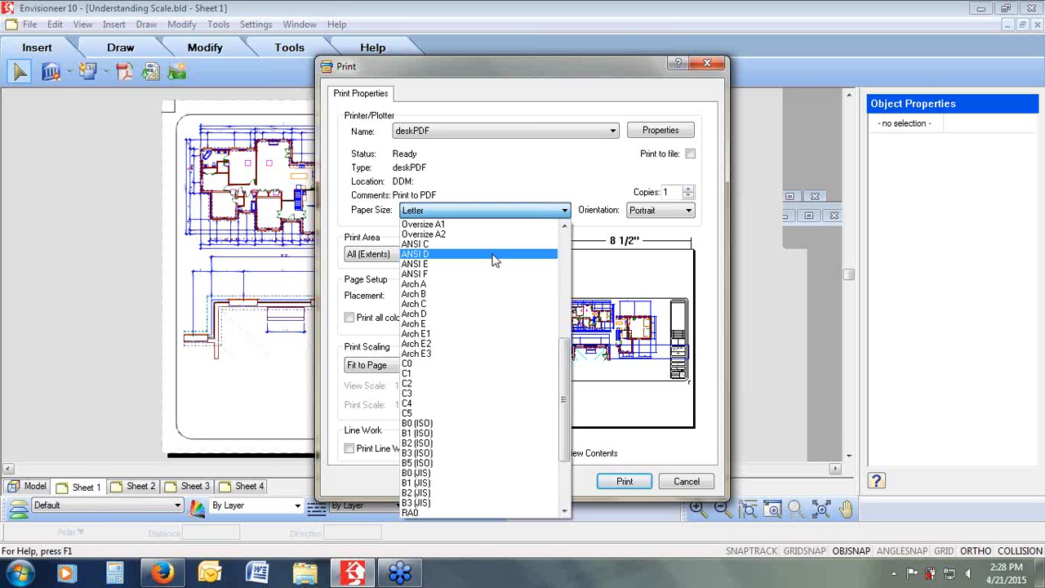
{"action": "left_click", "coordinate": [471, 315]}
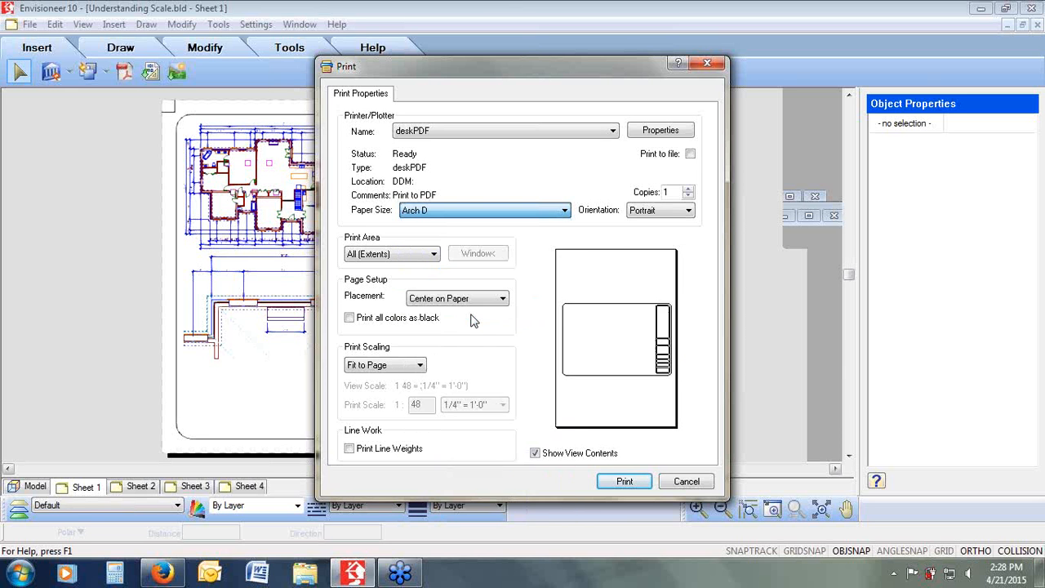
{"action": "left_click", "coordinate": [688, 211]}
{"action": "left_click", "coordinate": [684, 236]}
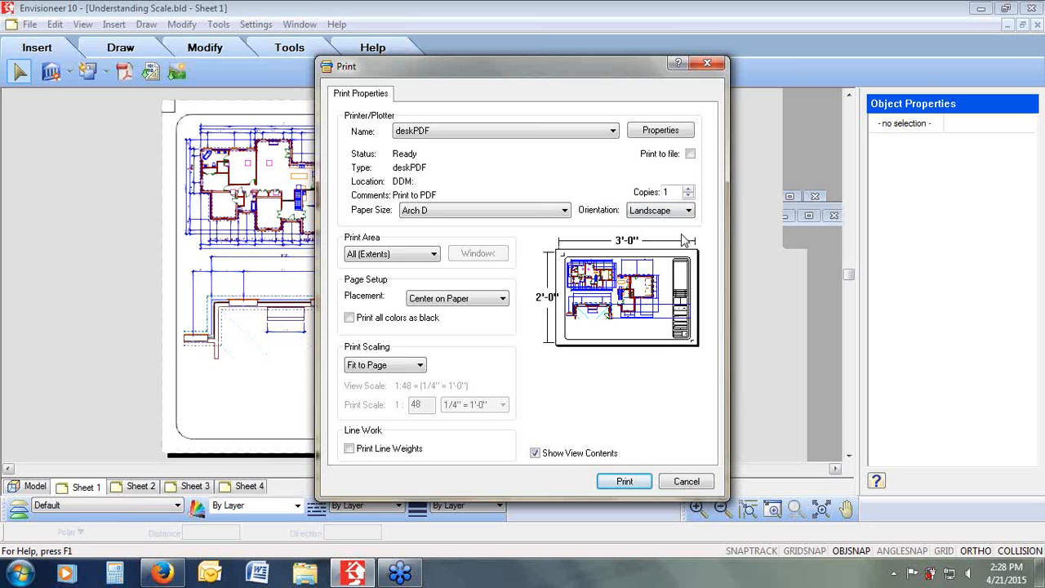
Step: Set the print area to a window around the border of the whole sheet
{"action": "left_click", "coordinate": [422, 256]}
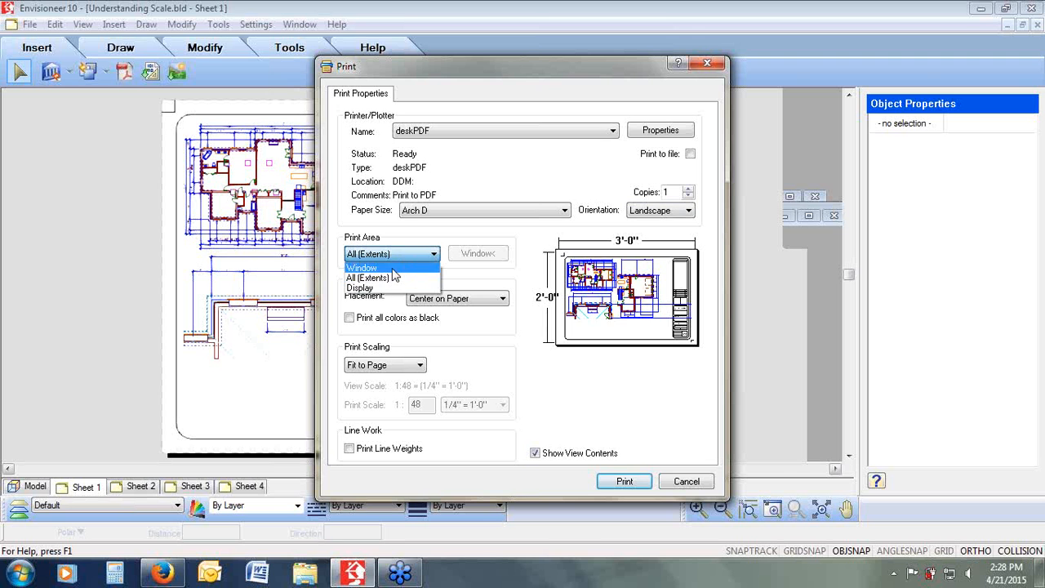
{"action": "left_click", "coordinate": [392, 269]}
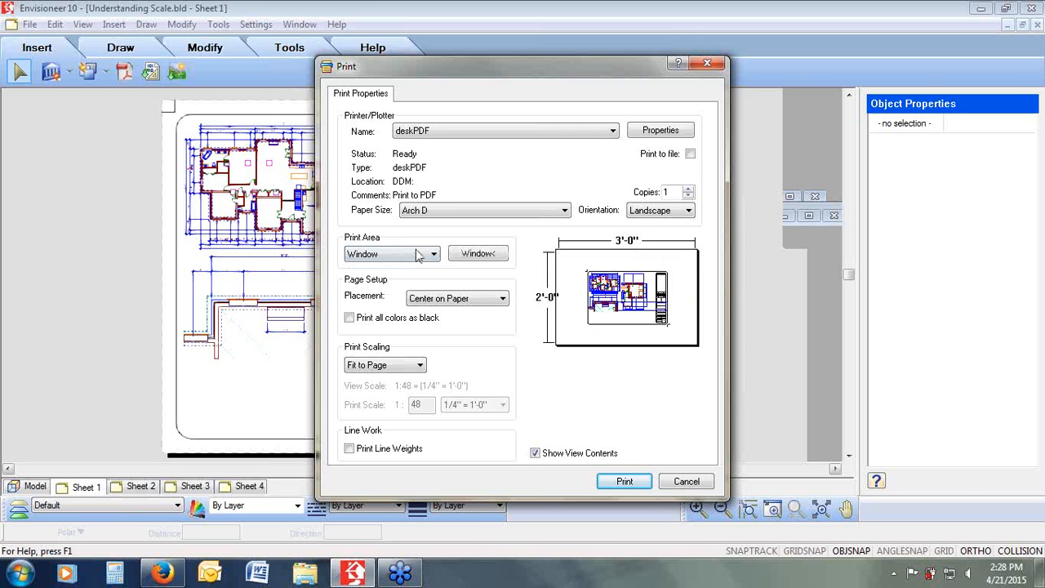
{"action": "left_click", "coordinate": [480, 254]}
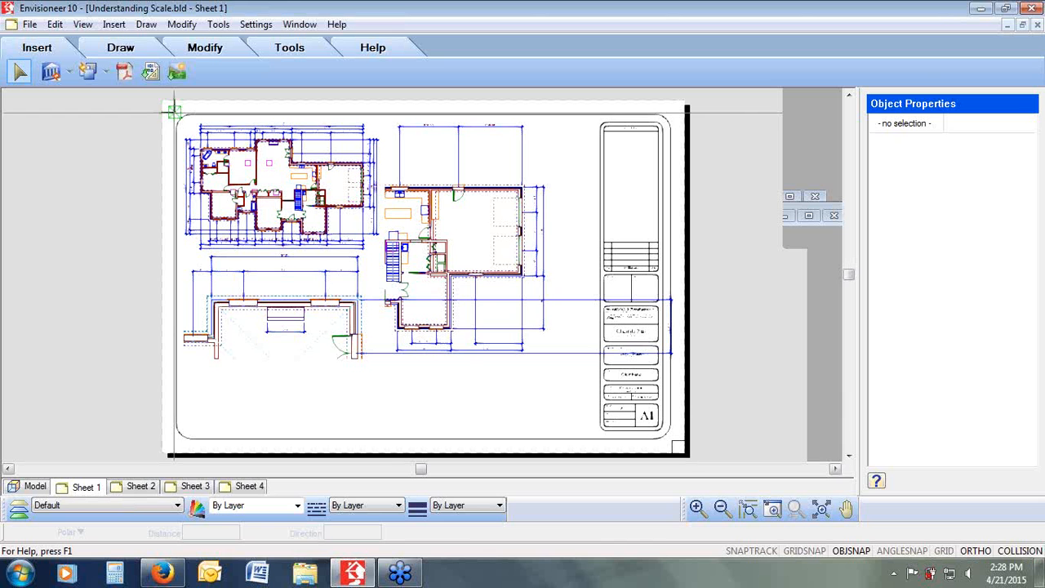
{"action": "mouse_move", "coordinate": [174, 113]}
{"action": "left_mouse_down"}
{"action": "mouse_move", "coordinate": [500, 343]}
{"action": "mouse_move", "coordinate": [672, 441]}
{"action": "left_mouse_up"}
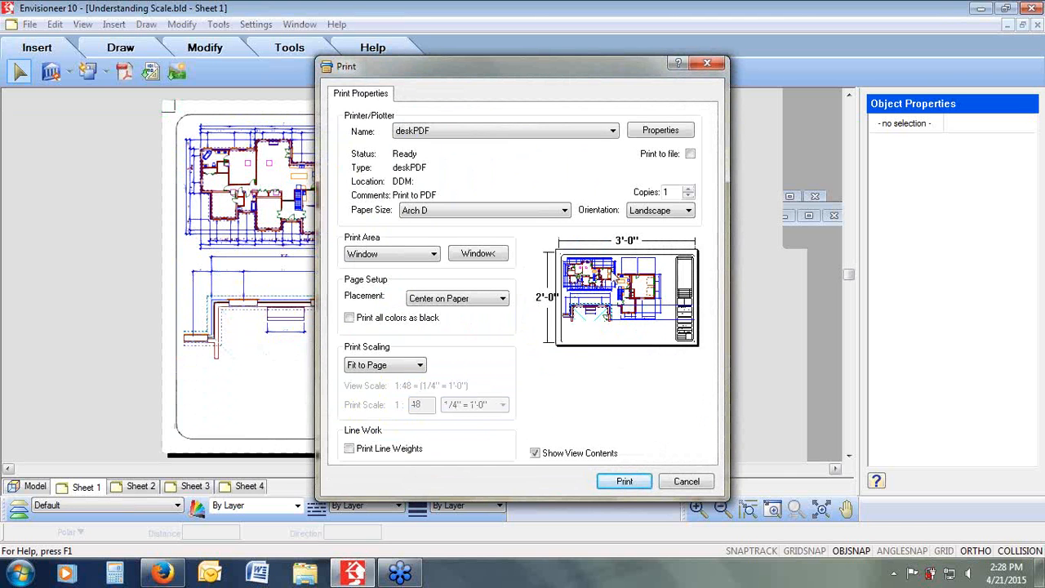
Step: Preview the windowed sheet with Print to Scale at 1/4" = 1'-0", and cancel the print
{"action": "left_click", "coordinate": [419, 365]}
{"action": "left_click", "coordinate": [407, 385]}
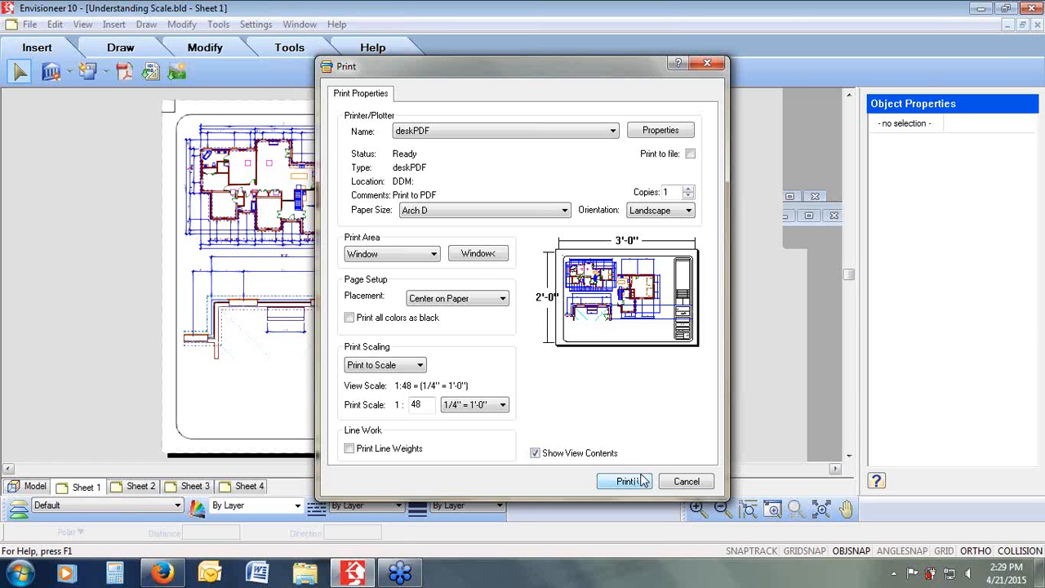
{"action": "left_click", "coordinate": [689, 481]}
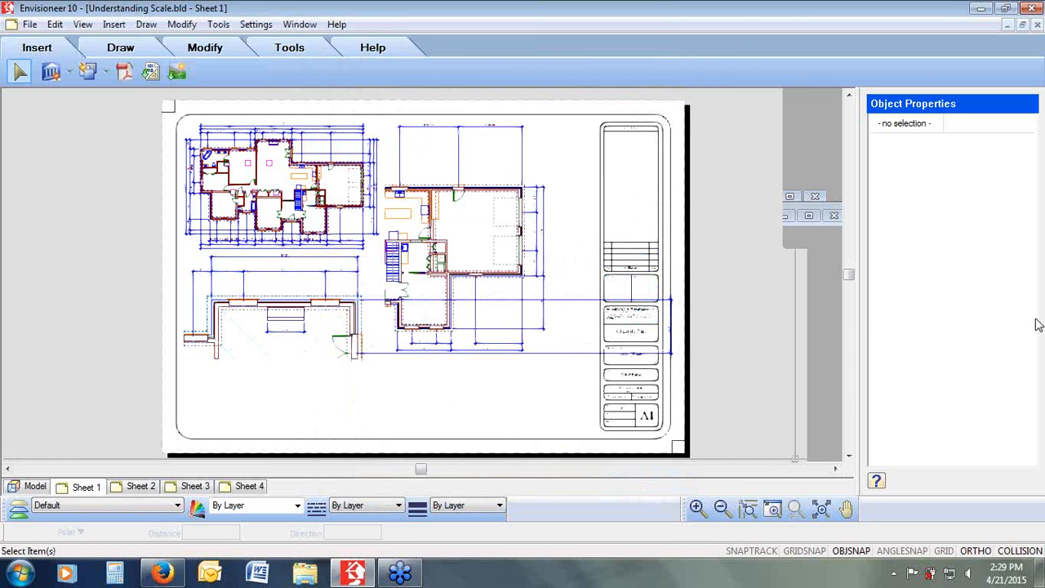
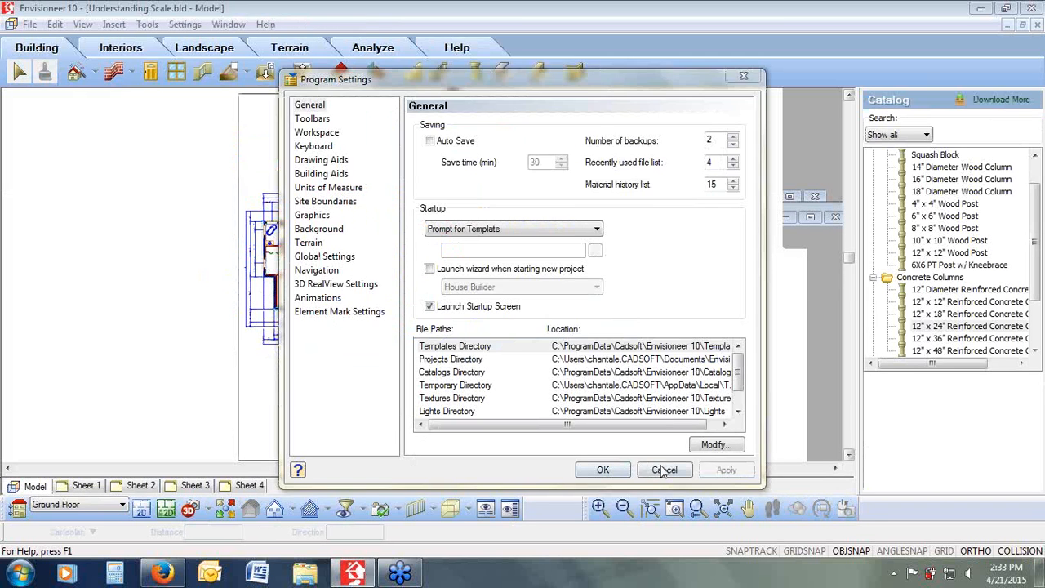
Step: Cancel the program settings and undo the oversized door mark on the ground floor plan
{"action": "left_click", "coordinate": [663, 469]}
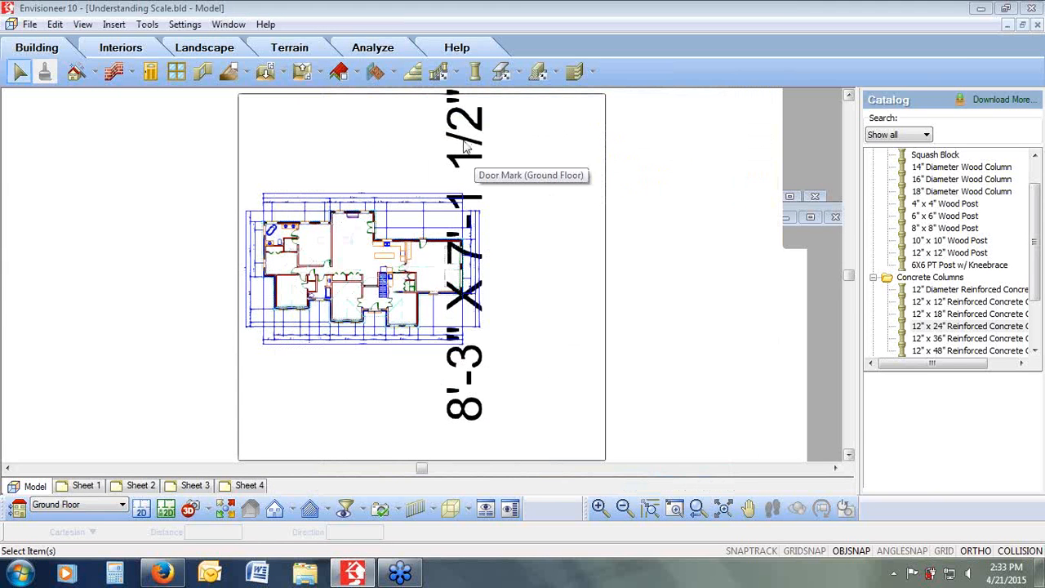
{"action": "left_click", "coordinate": [55, 24]}
{"action": "left_click", "coordinate": [72, 39]}
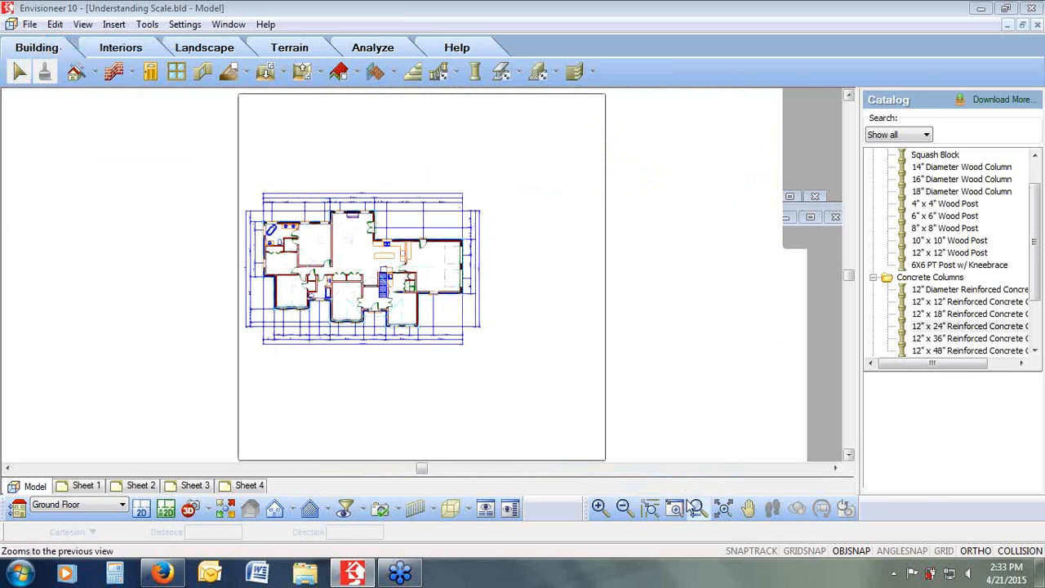
Step: Set the quantity Mark option of the upper garage fold-up door to Auto
{"action": "left_click", "coordinate": [694, 508]}
{"action": "left_click_drag", "start_coordinate": [490, 243], "coordinate": [432, 307]}
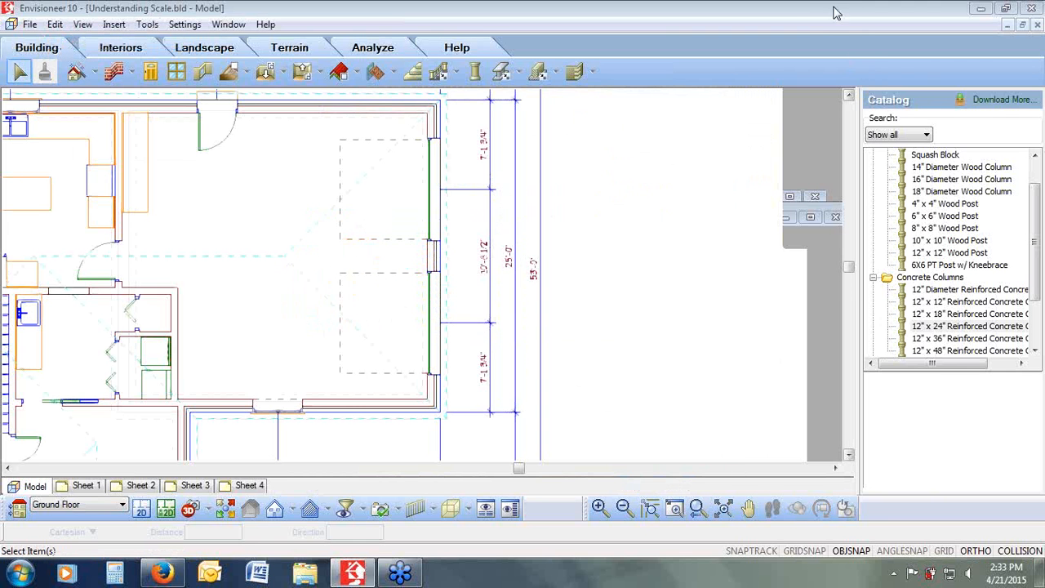
{"action": "left_click", "coordinate": [431, 179]}
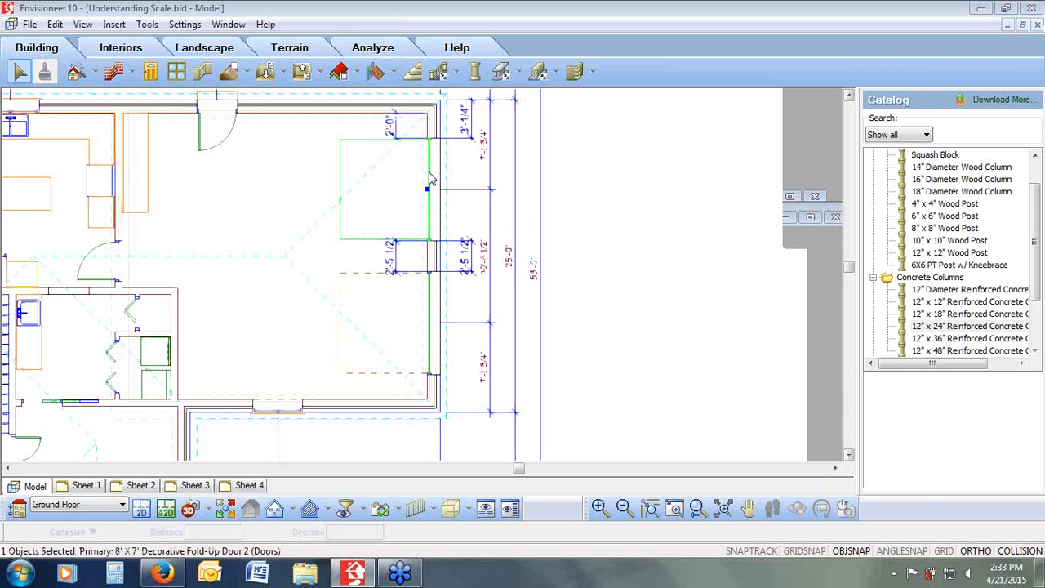
{"action": "right_click", "coordinate": [431, 179]}
{"action": "left_click", "coordinate": [464, 218]}
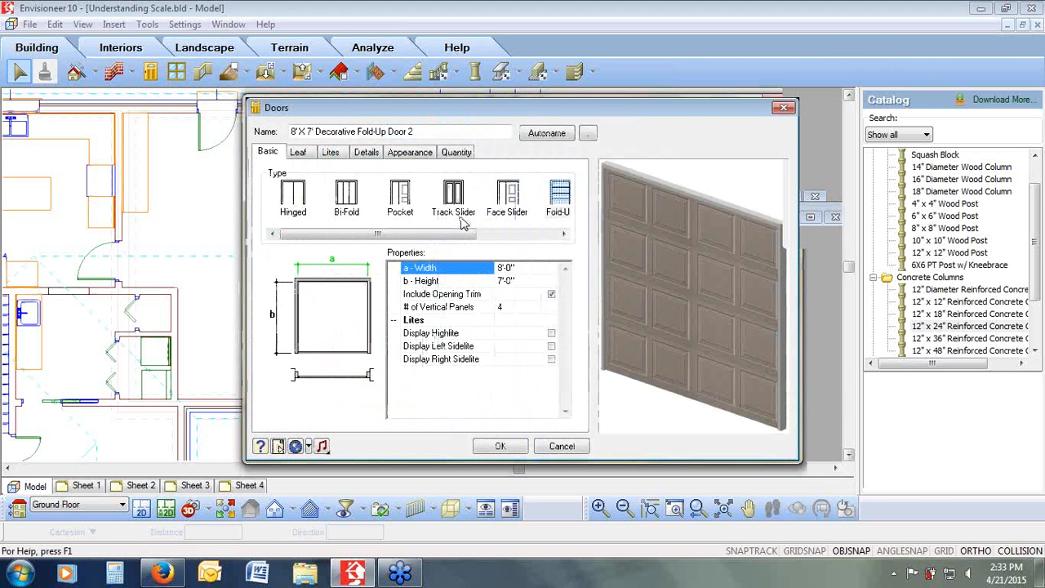
{"action": "left_click", "coordinate": [456, 153]}
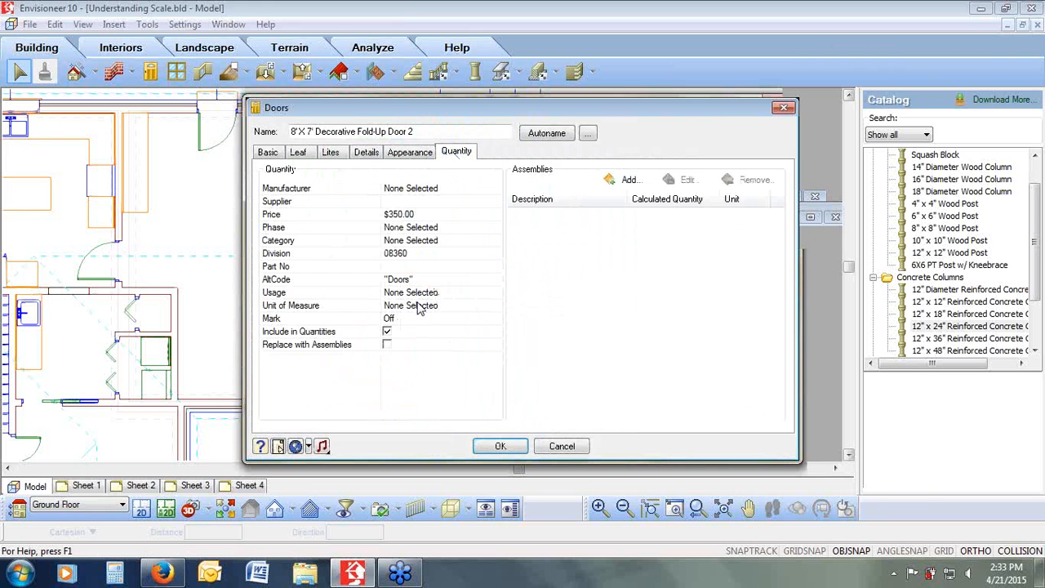
{"action": "left_click", "coordinate": [400, 319]}
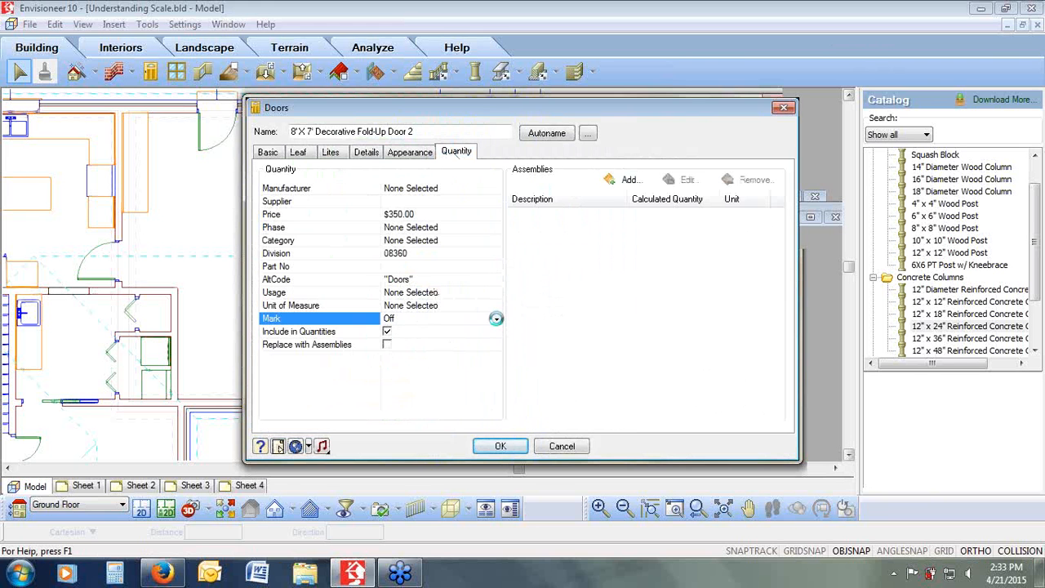
{"action": "left_click", "coordinate": [495, 318]}
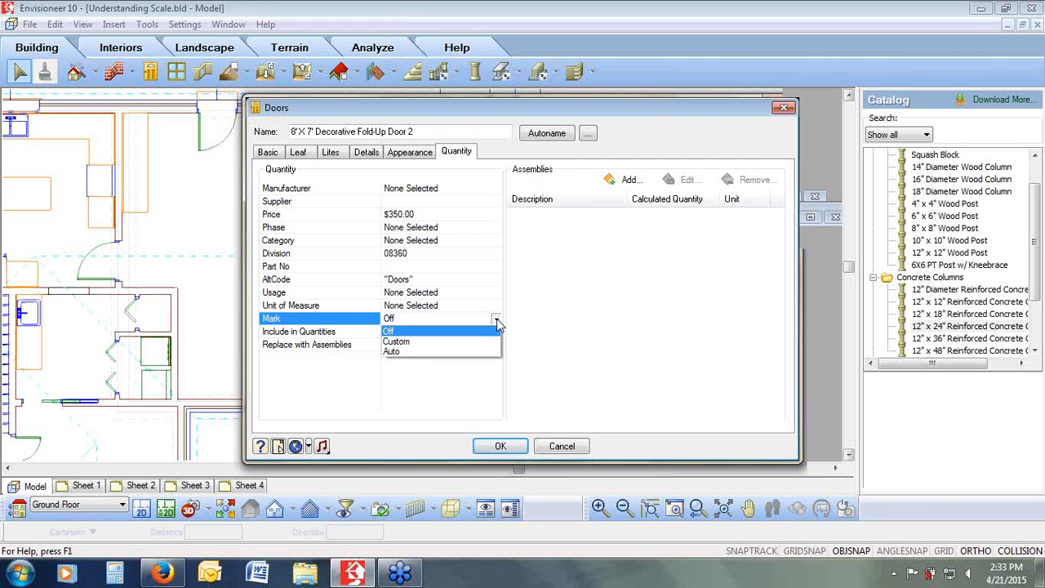
{"action": "left_click", "coordinate": [419, 352]}
{"action": "left_click", "coordinate": [498, 446]}
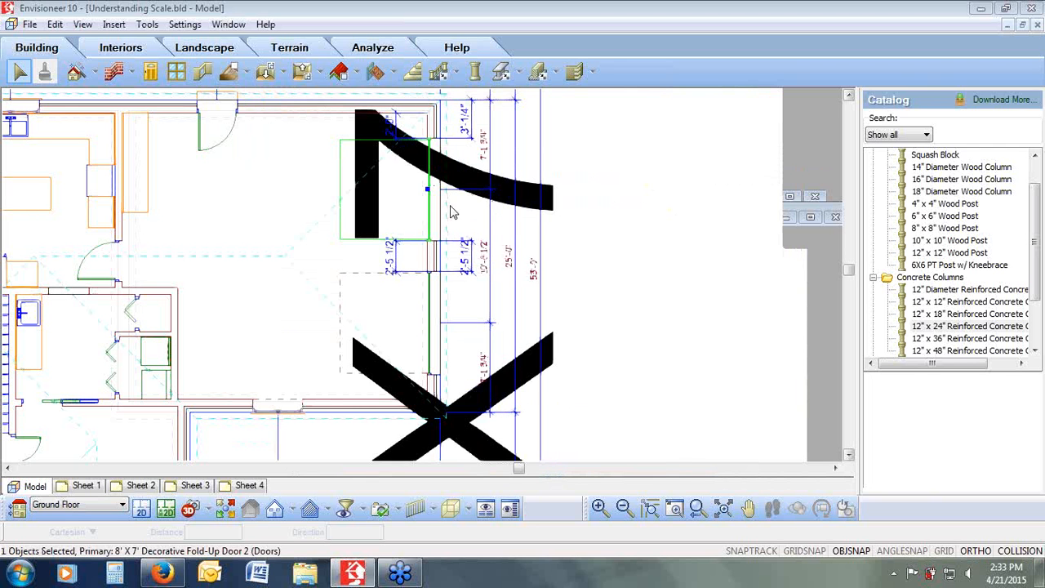
Step: Set the Door Mark text style to Standard in the Element Mark Settings and apply the change
{"action": "left_click", "coordinate": [181, 24]}
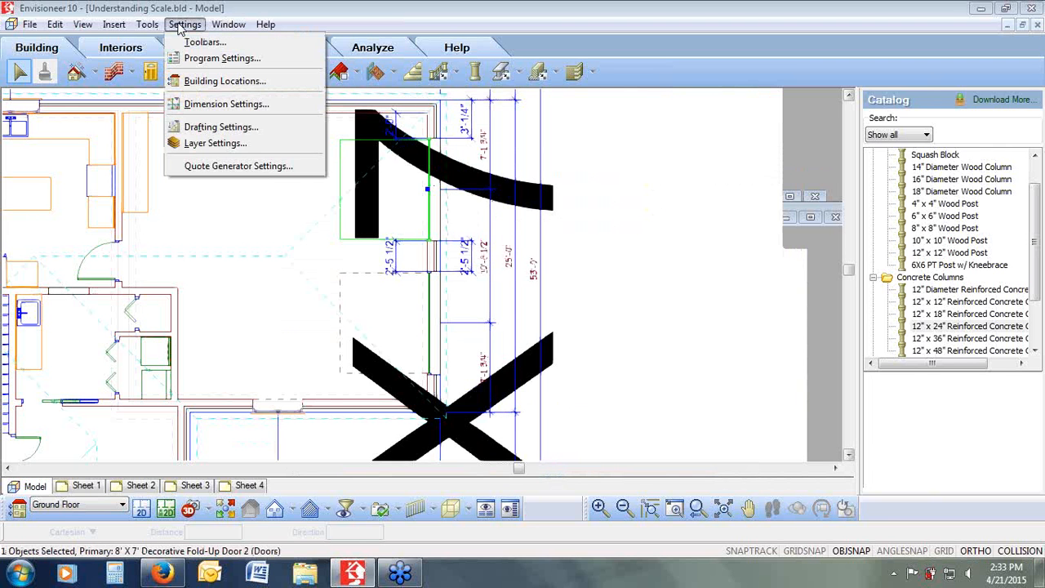
{"action": "left_click", "coordinate": [220, 58]}
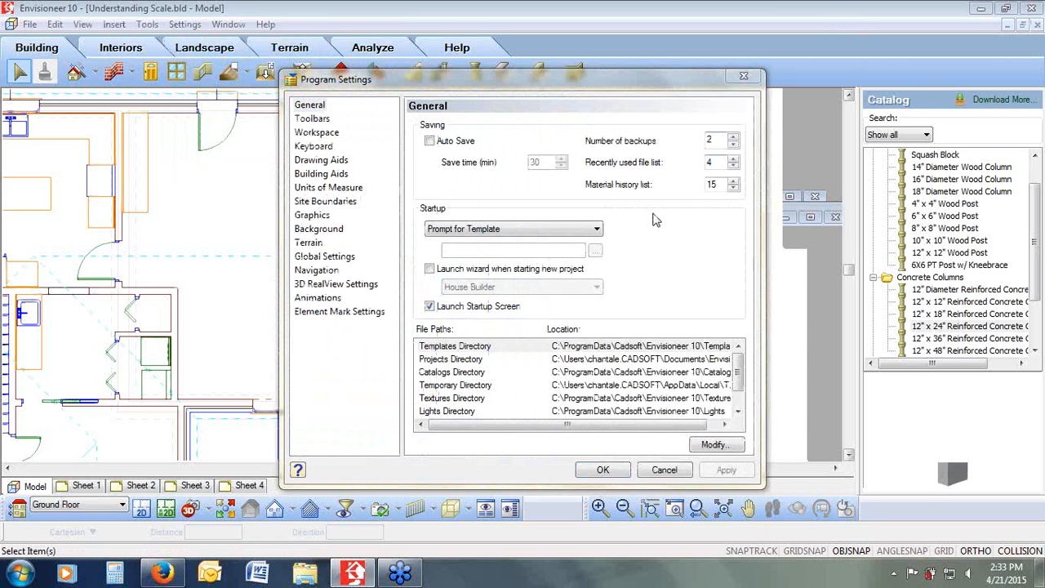
{"action": "left_click", "coordinate": [331, 313]}
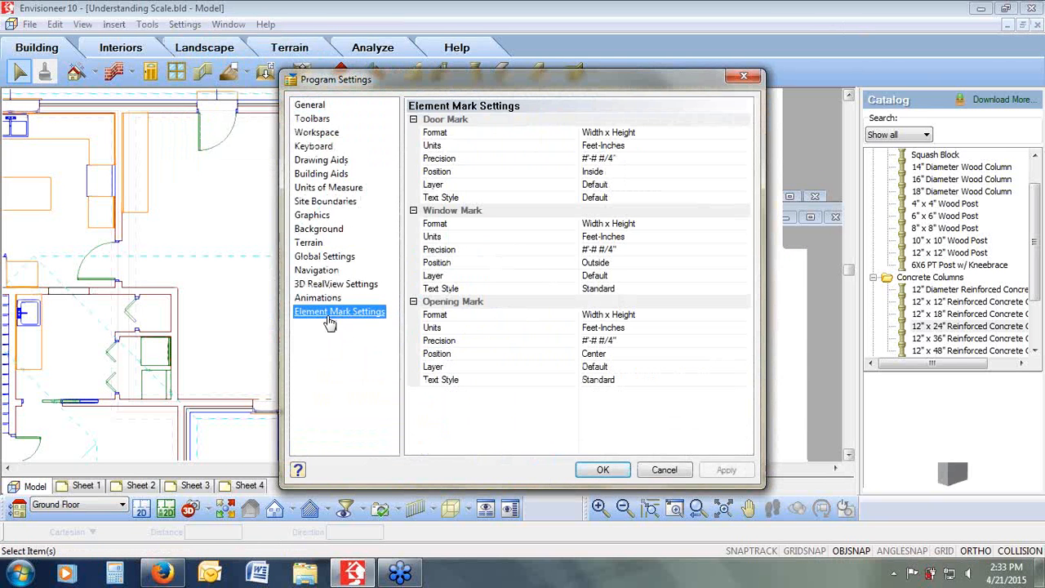
{"action": "left_click", "coordinate": [461, 199]}
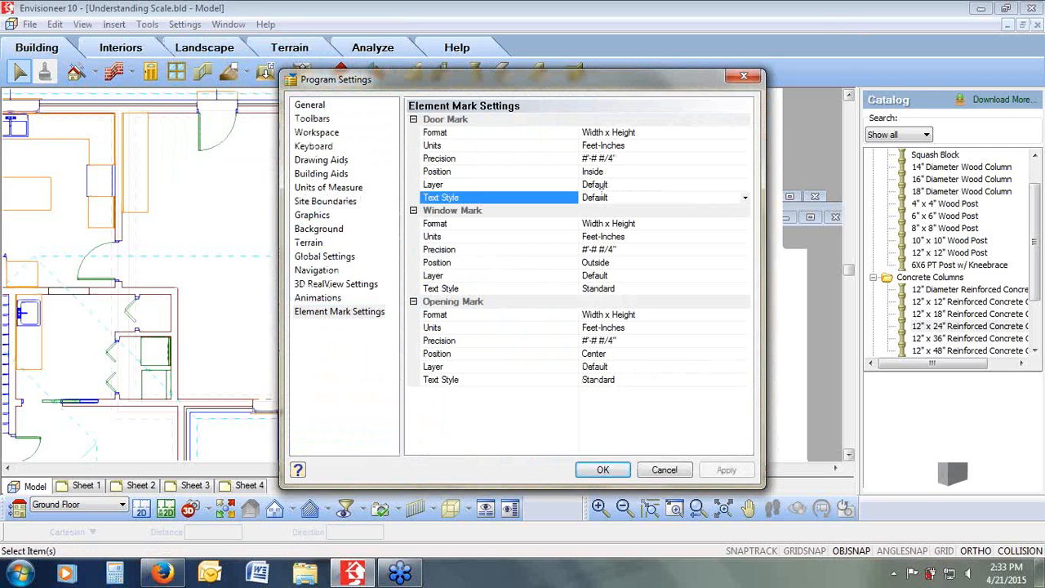
{"action": "left_click", "coordinate": [745, 199]}
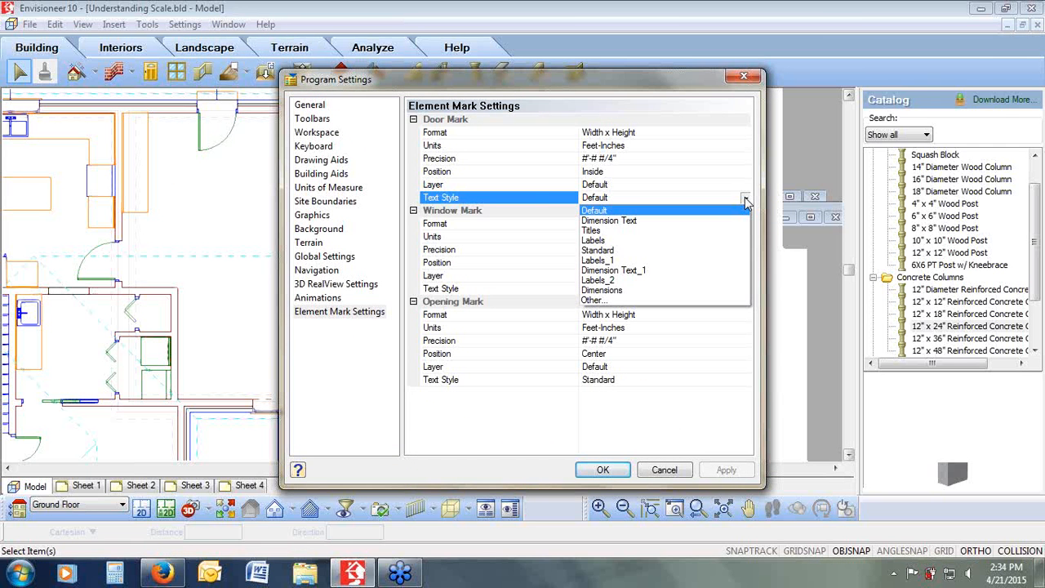
{"action": "left_click", "coordinate": [653, 252]}
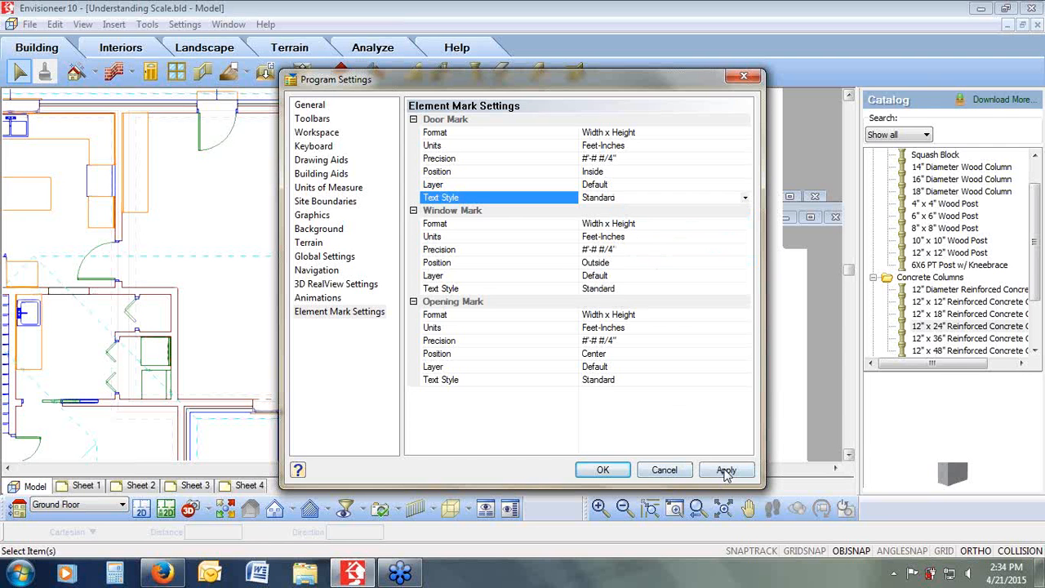
{"action": "left_click", "coordinate": [725, 470]}
{"action": "left_click", "coordinate": [602, 470]}
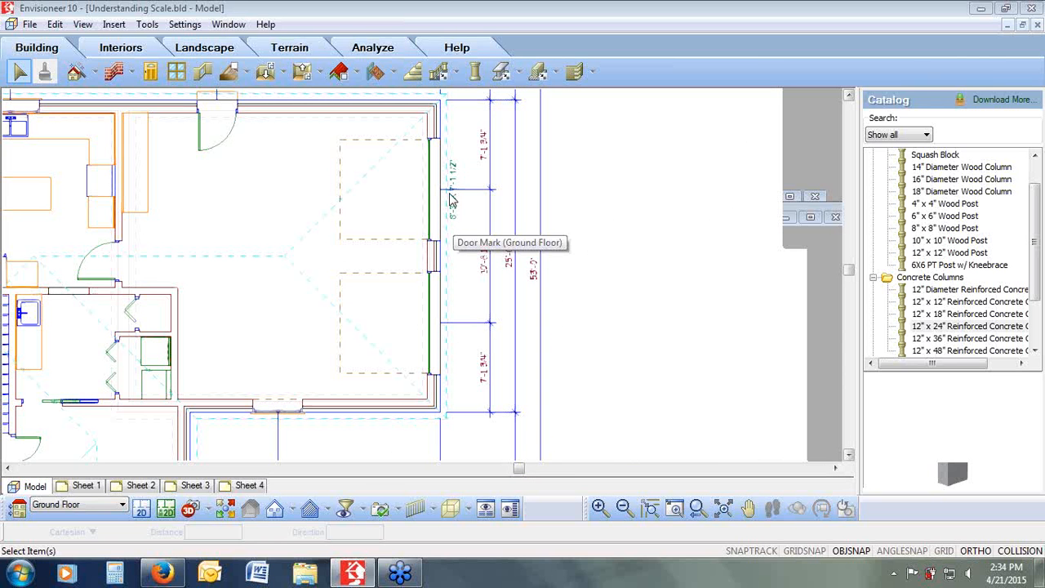
Step: Review the Door Mark text style in the Element Mark Settings, and close the program settings without changes
{"action": "left_click", "coordinate": [184, 24]}
{"action": "left_click", "coordinate": [182, 63]}
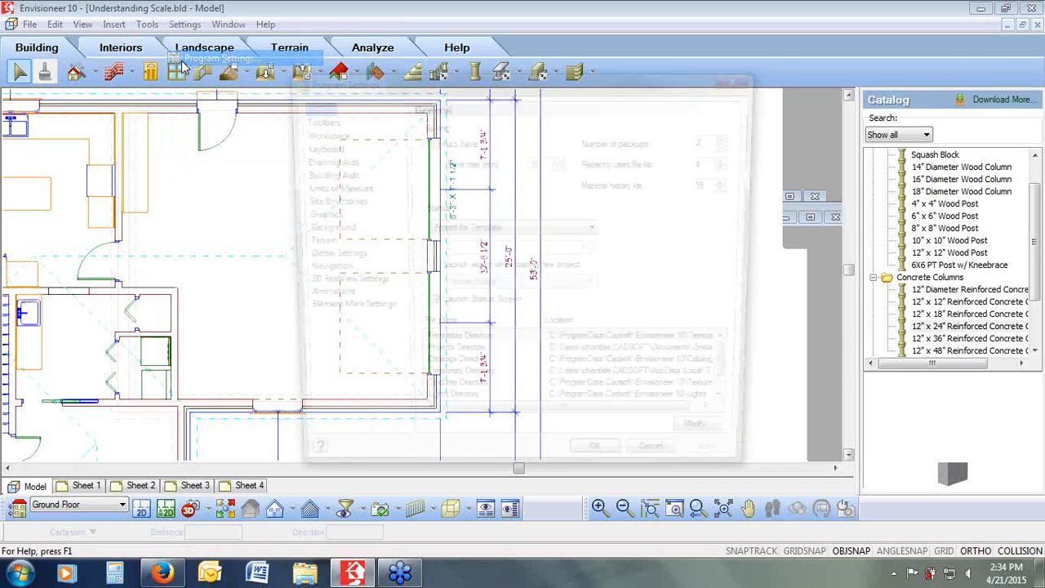
{"action": "left_click", "coordinate": [325, 312]}
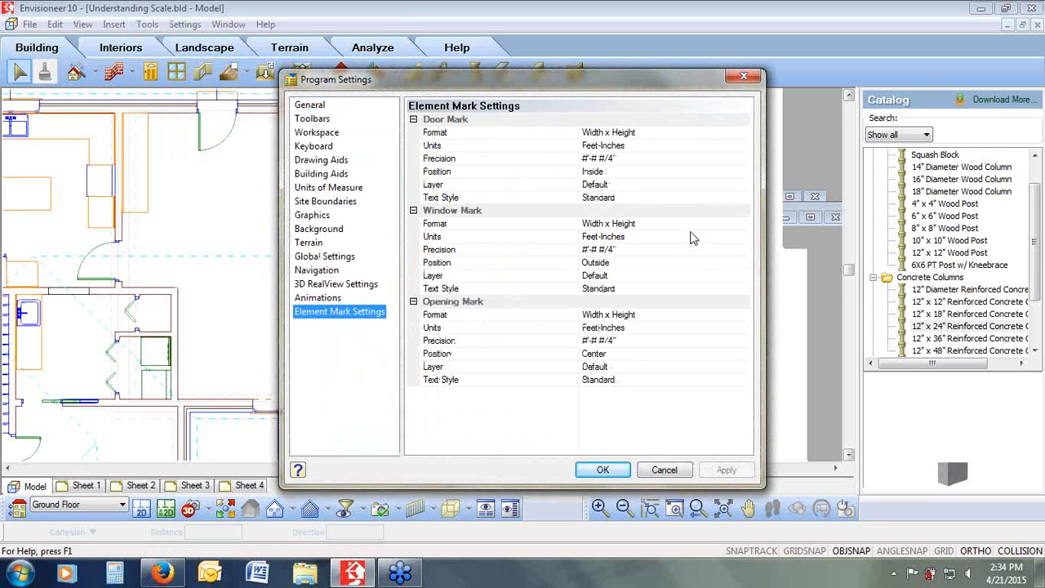
{"action": "left_click", "coordinate": [478, 200]}
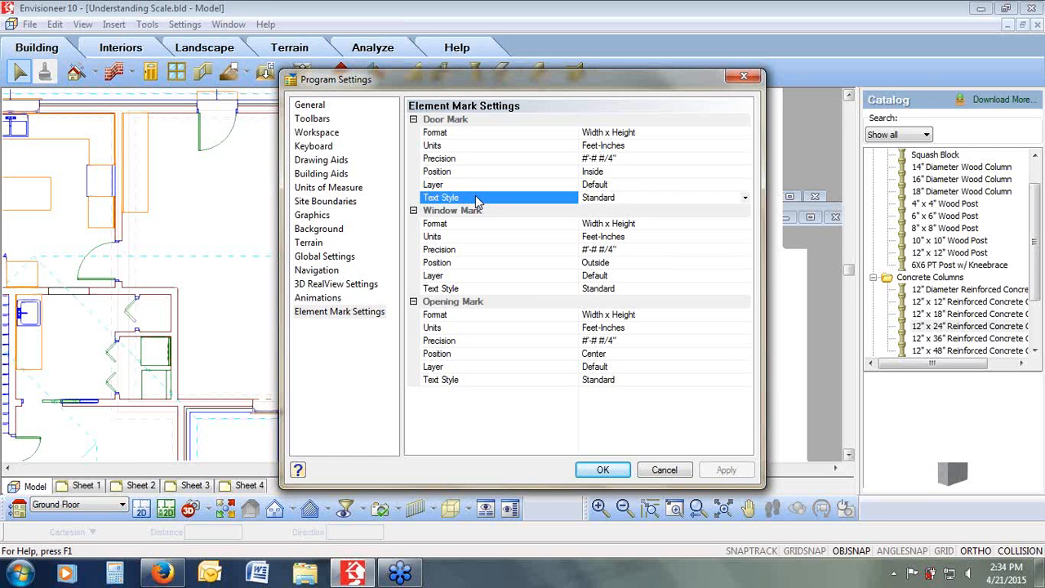
{"action": "left_click", "coordinate": [845, 341]}
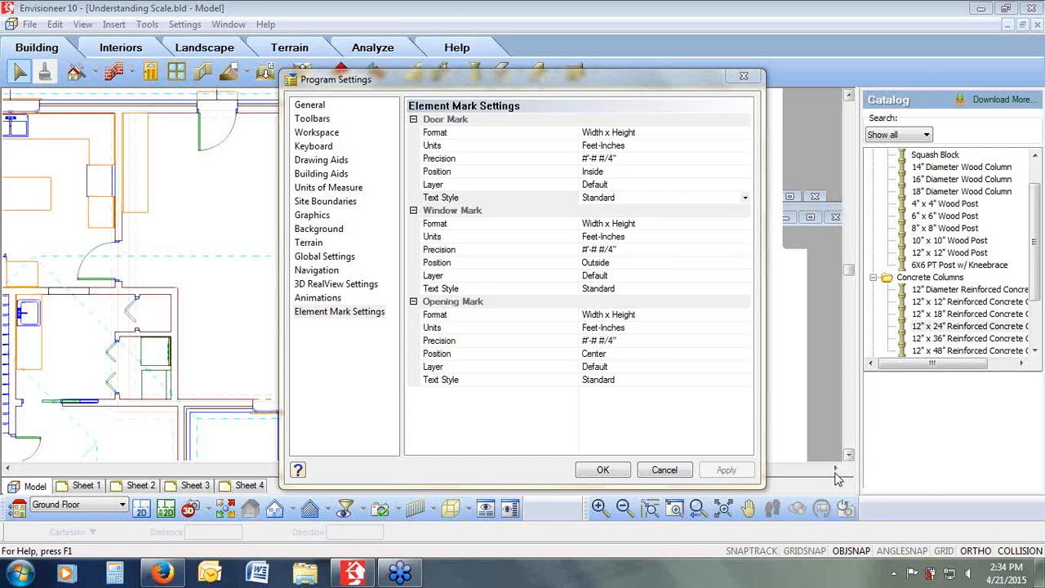
{"action": "left_click", "coordinate": [671, 474]}
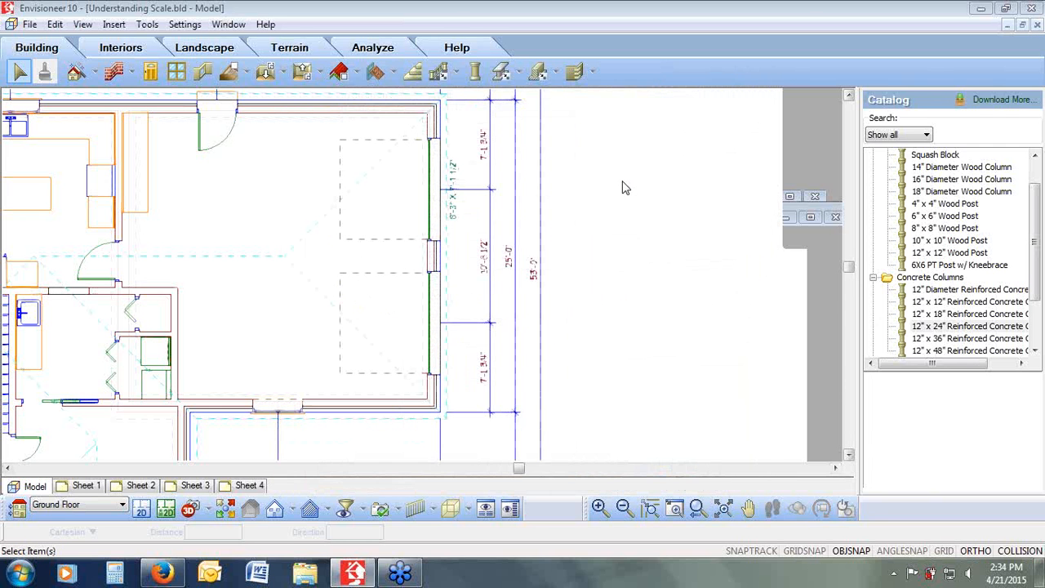
Step: Open the print setup for the model, select the Brother MFC-9970CDW Printer, and review its available paper sizes
{"action": "left_click", "coordinate": [29, 24]}
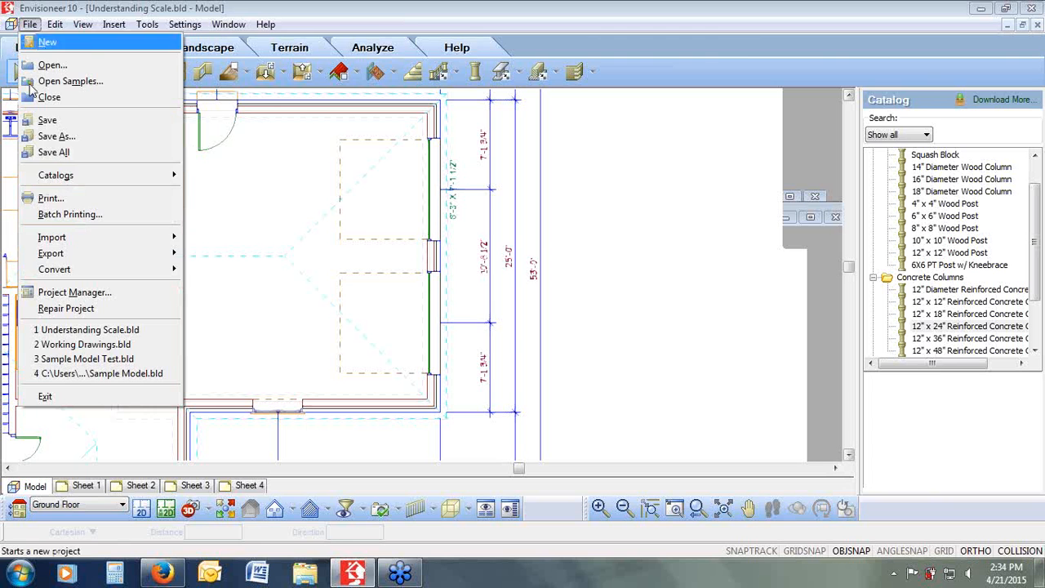
{"action": "left_click", "coordinate": [48, 202]}
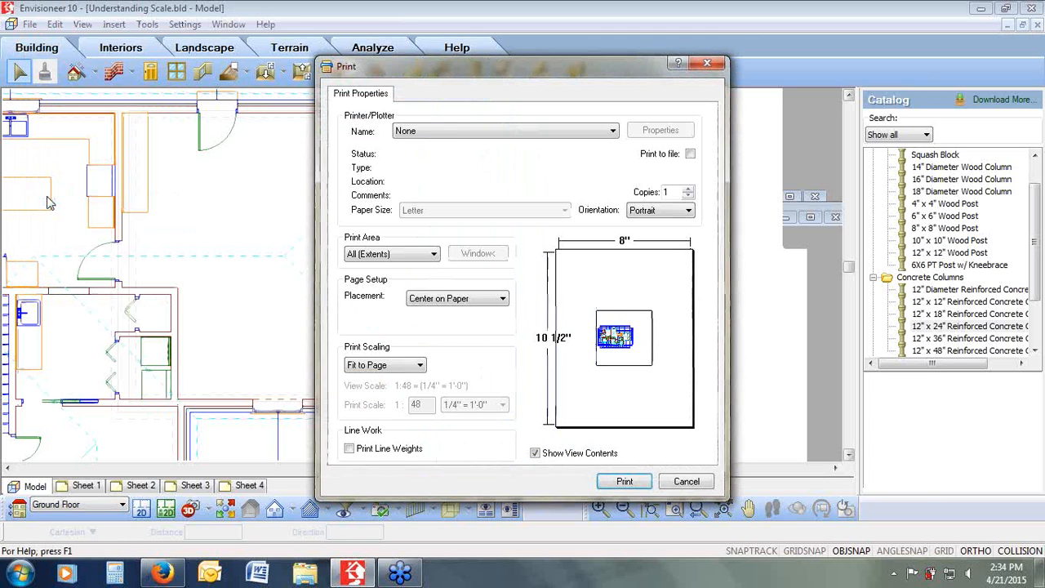
{"action": "left_click", "coordinate": [467, 132]}
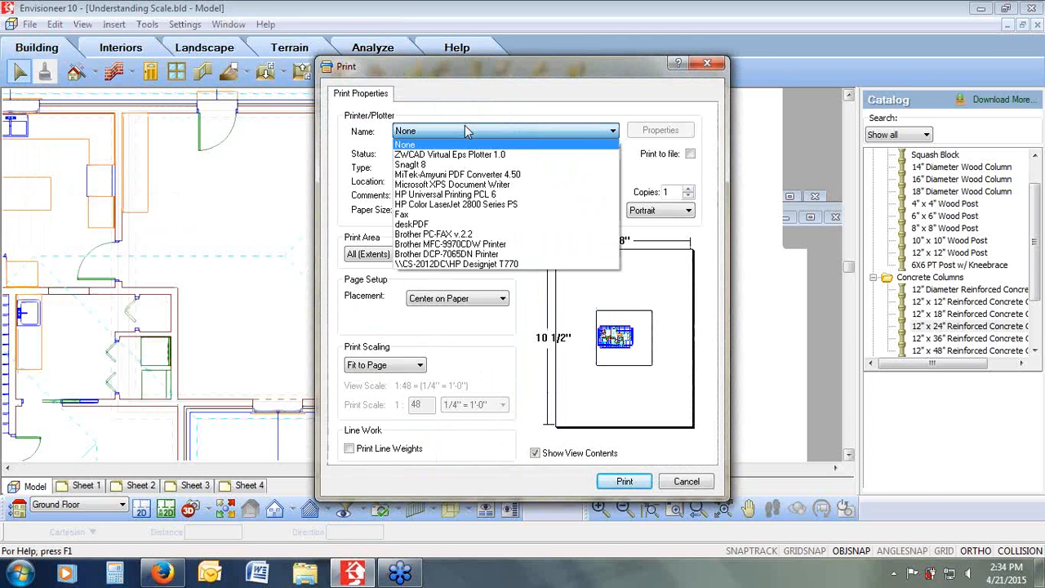
{"action": "left_click", "coordinate": [494, 245]}
{"action": "left_click", "coordinate": [543, 212]}
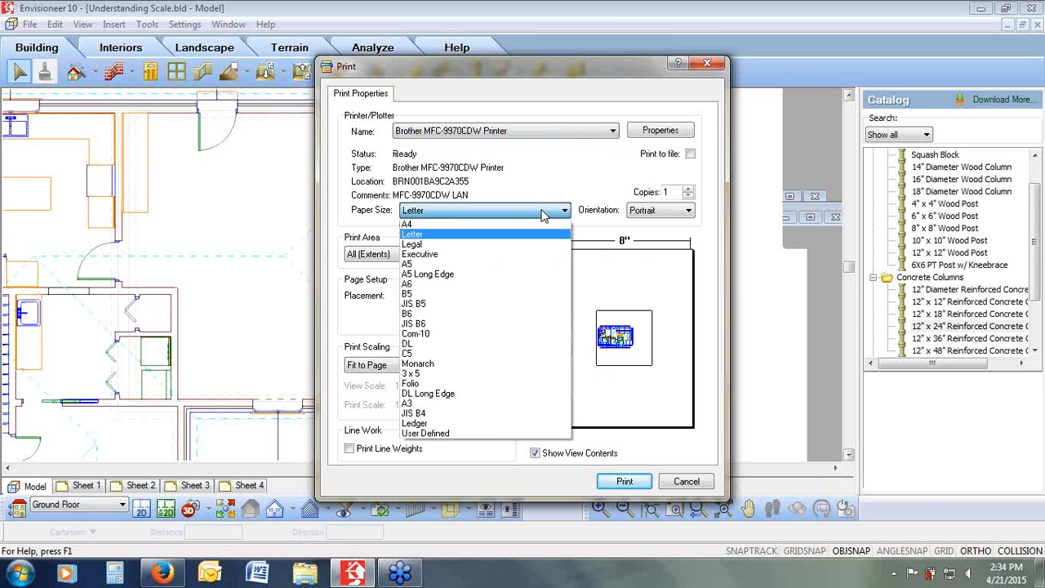
{"action": "left_click", "coordinate": [583, 136]}
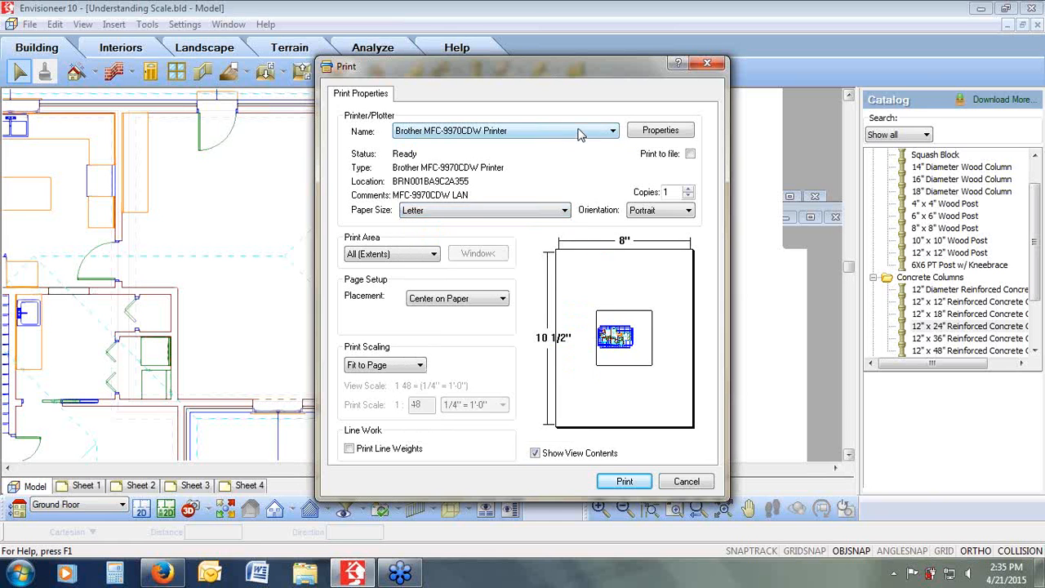
Step: Switch the printer to deskPDF and look through its paper sizes, including the Arch formats, keeping Letter
{"action": "left_click", "coordinate": [584, 135]}
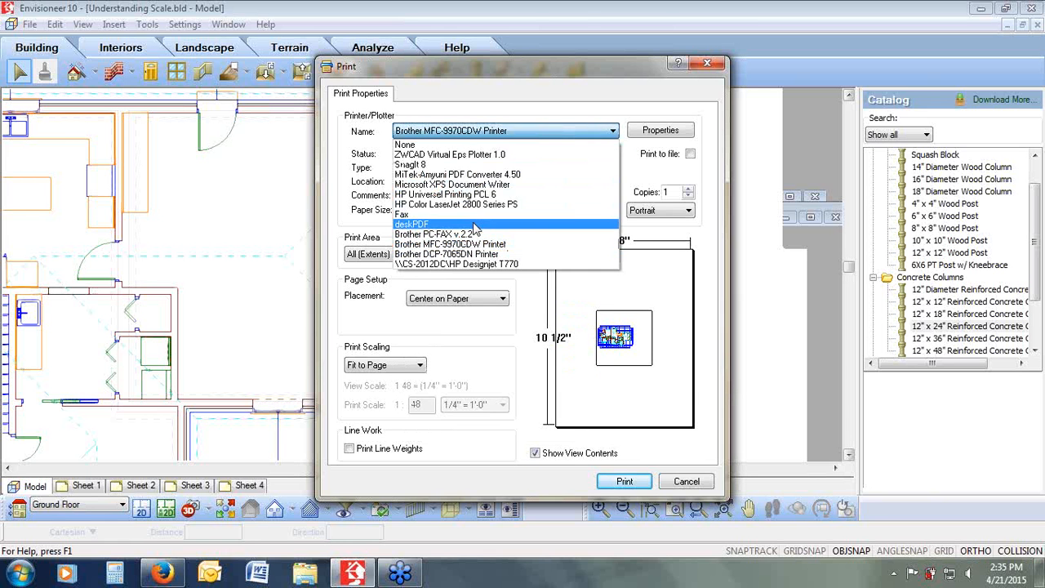
{"action": "left_click", "coordinate": [476, 224]}
{"action": "left_click", "coordinate": [528, 210]}
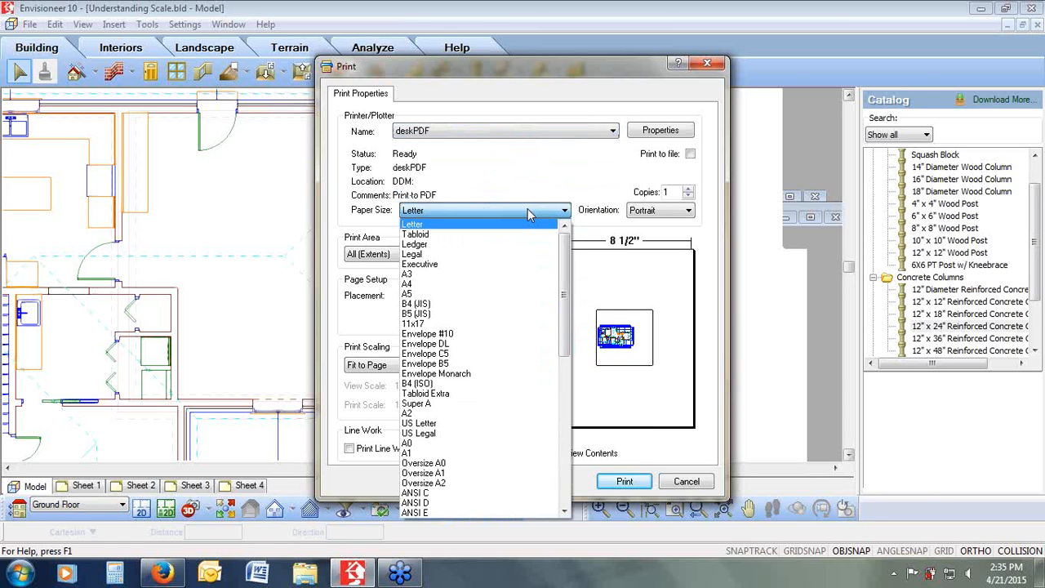
{"action": "left_click_drag", "start_coordinate": [563, 249], "coordinate": [569, 355]}
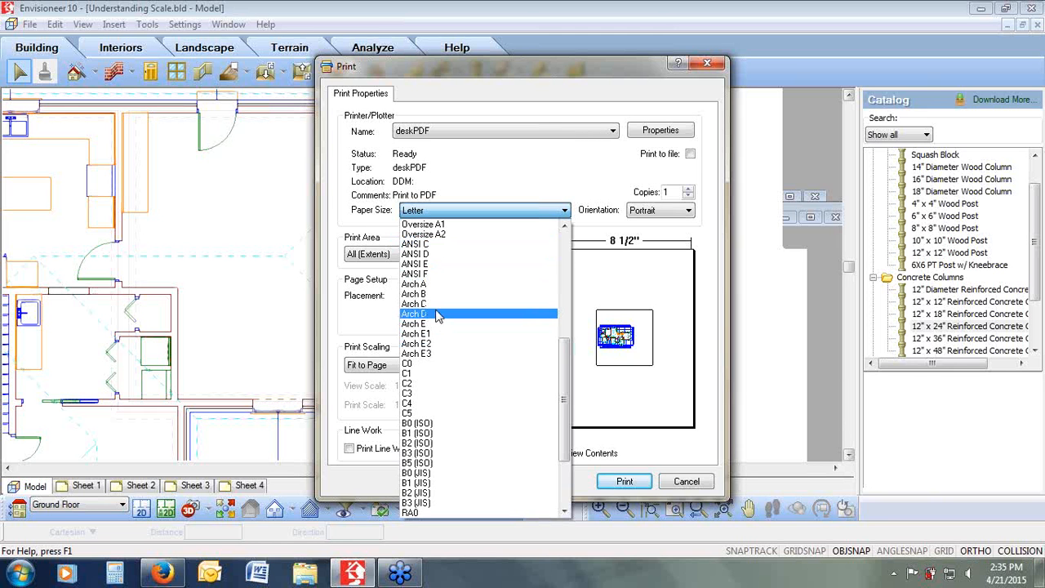
{"action": "left_click", "coordinate": [454, 159]}
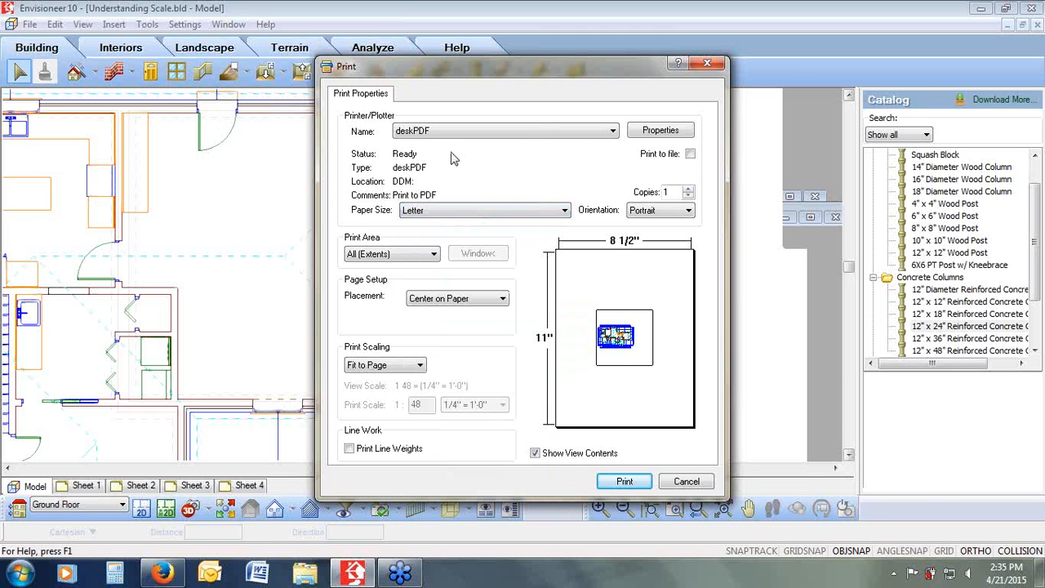
Step: Switch back to the Brother MFC-9970CDW Printer, review its paper sizes again, and cancel the print
{"action": "left_click", "coordinate": [497, 133]}
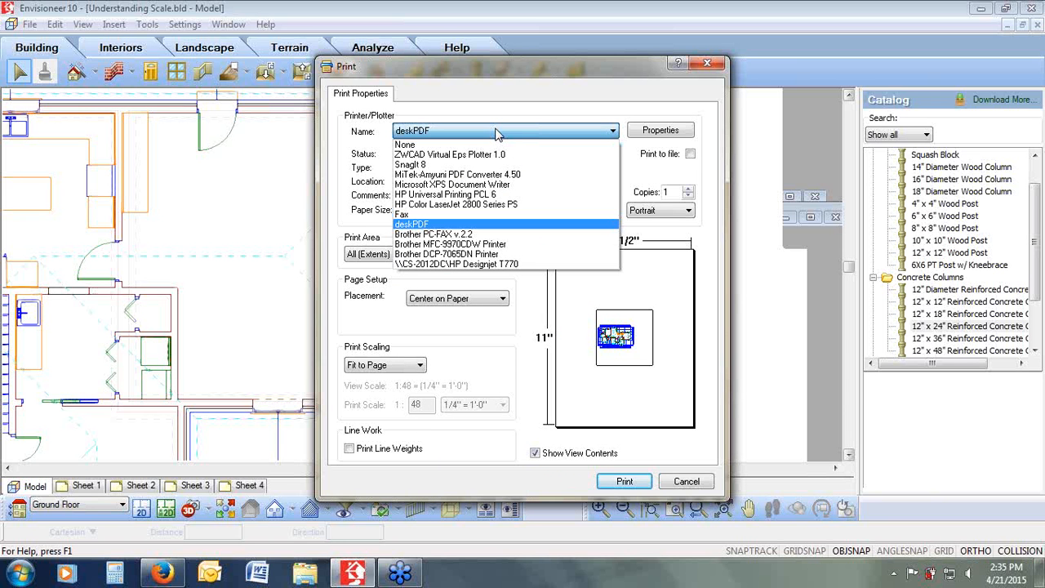
{"action": "left_click", "coordinate": [532, 244]}
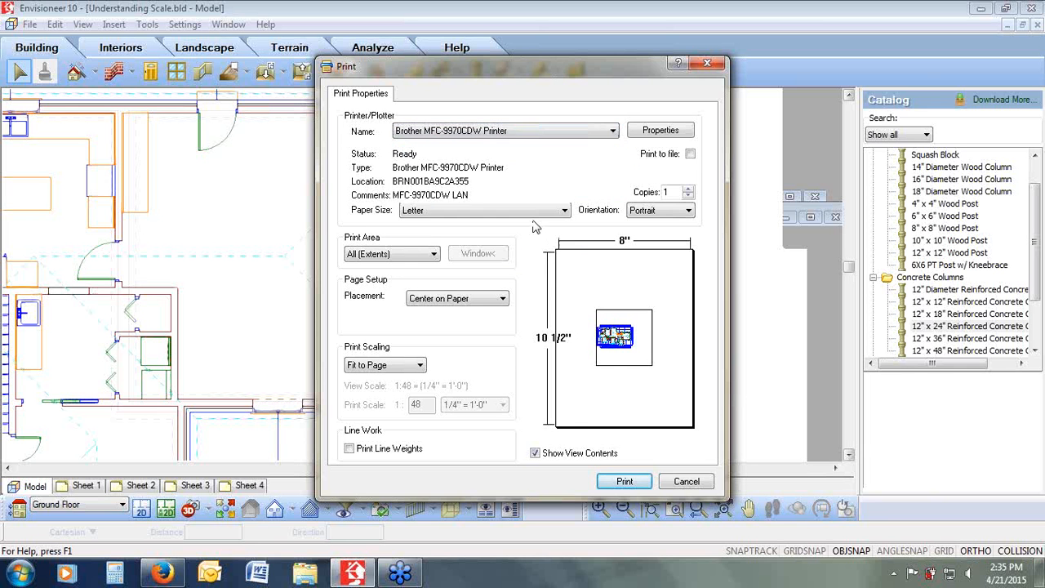
{"action": "left_click", "coordinate": [537, 210]}
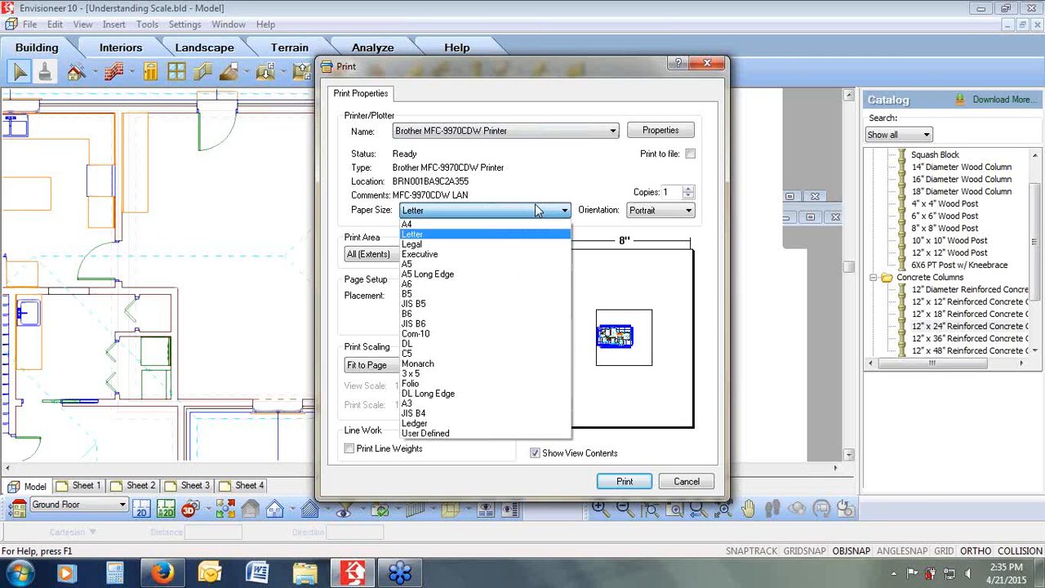
{"action": "left_click", "coordinate": [558, 184]}
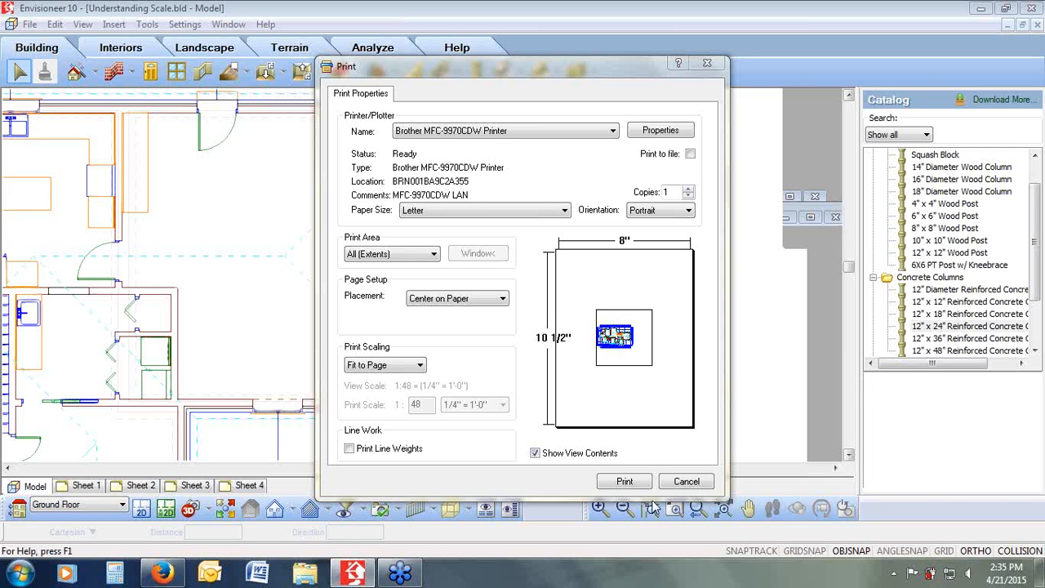
{"action": "left_click", "coordinate": [680, 483]}
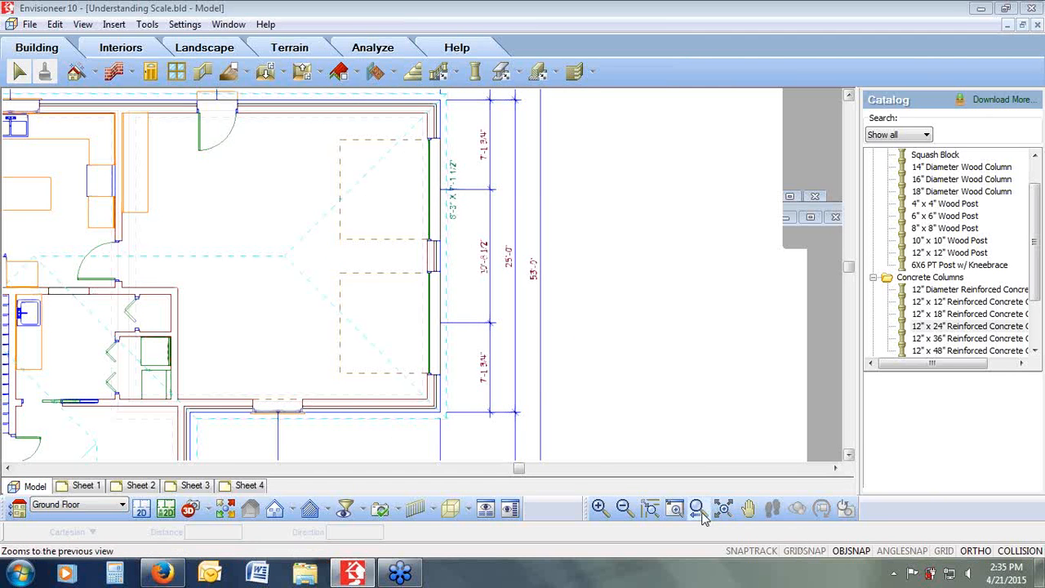
Step: Return to the previous view of the whole ground floor plan, and open Sheet 2 with the elevations
{"action": "left_click", "coordinate": [699, 512]}
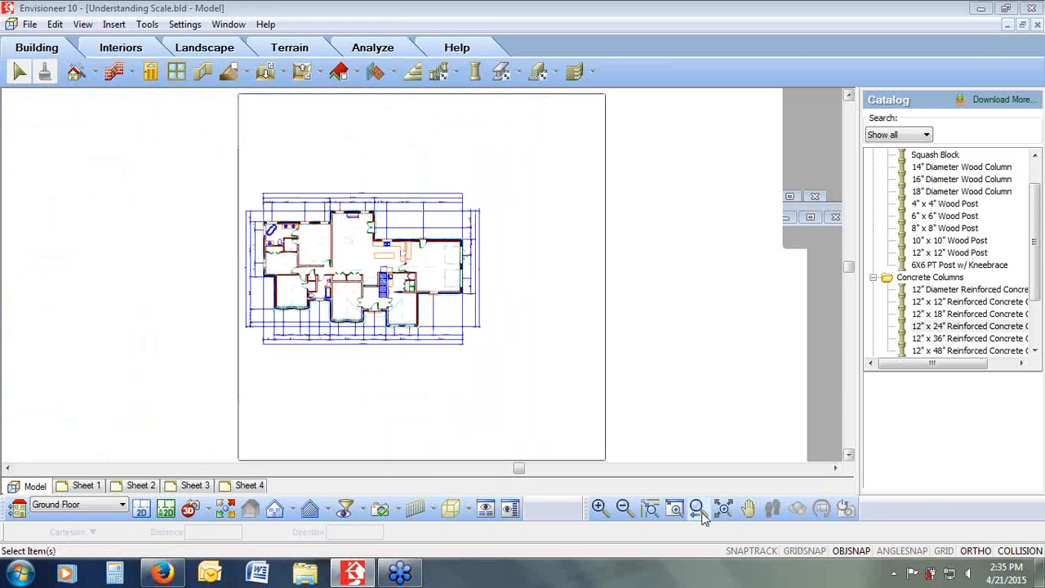
{"action": "left_click", "coordinate": [140, 485]}
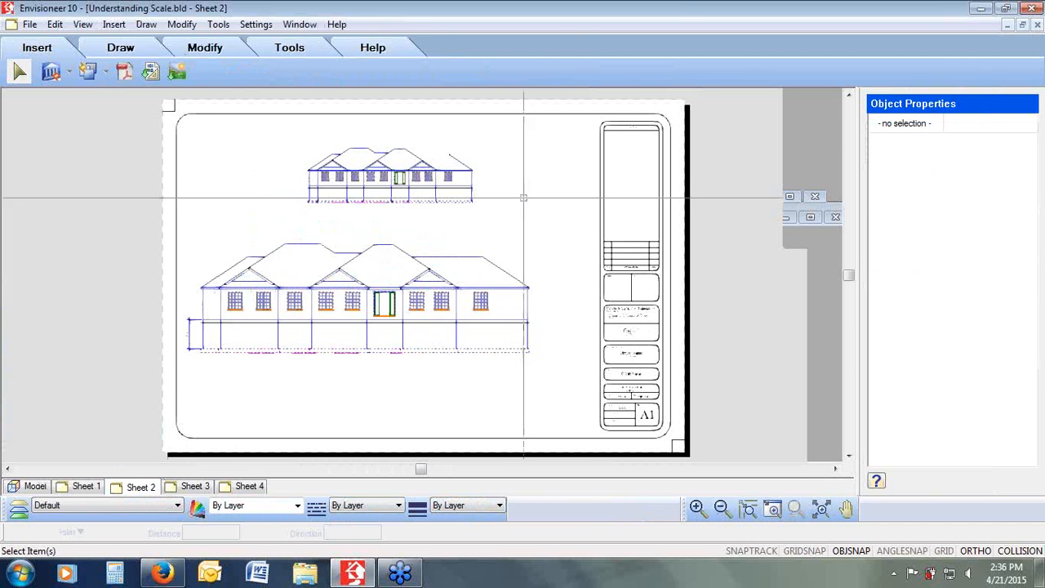